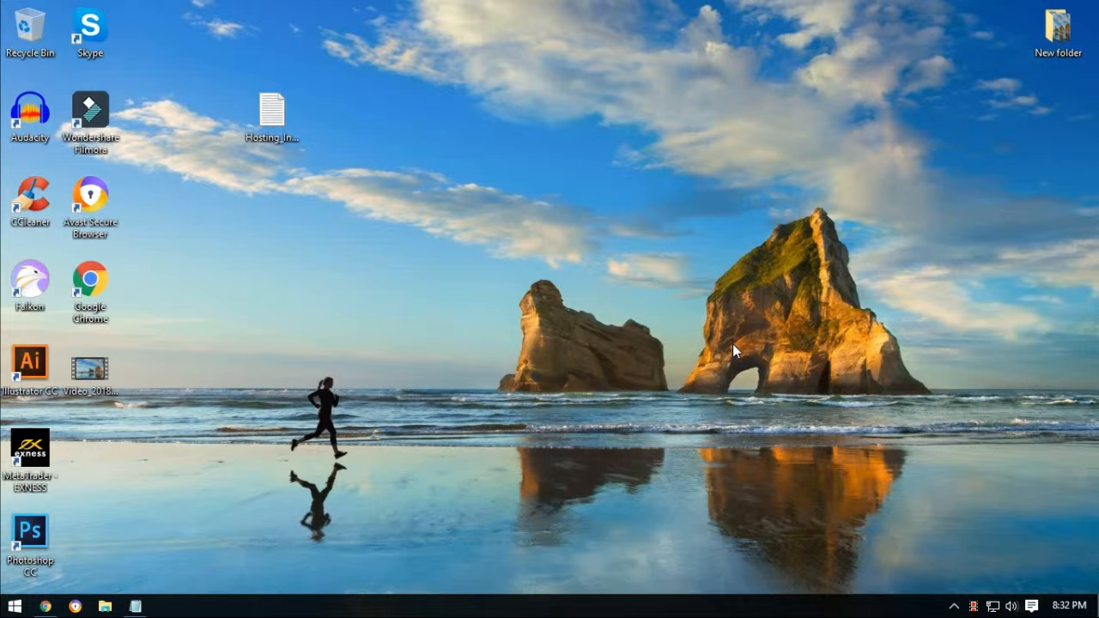
Open Chrome and visit mritbabu.ml, which shows an empty Index of / listing.
{"action": "left_click", "coordinate": [45, 606]}
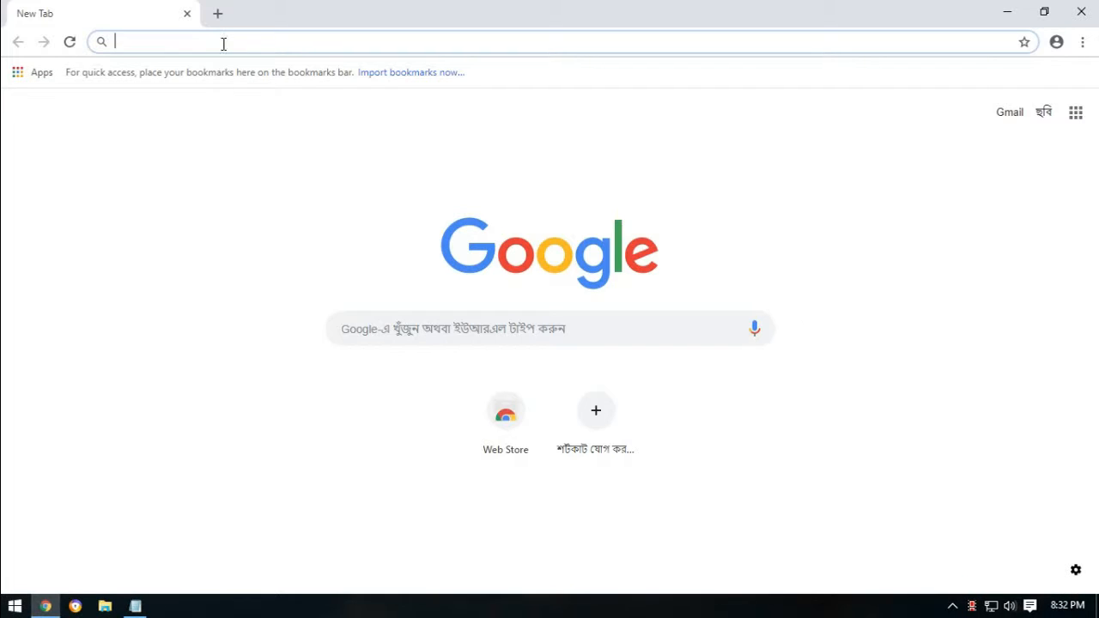
{"action": "type", "text": "mritbabu.ml"}
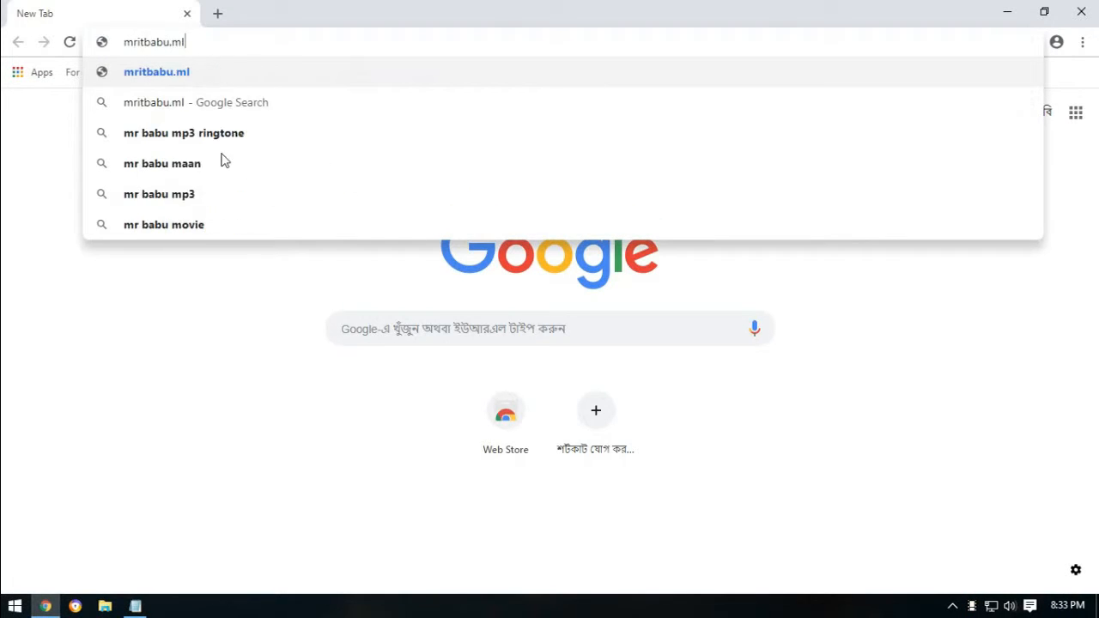
{"action": "key", "text": "Return"}
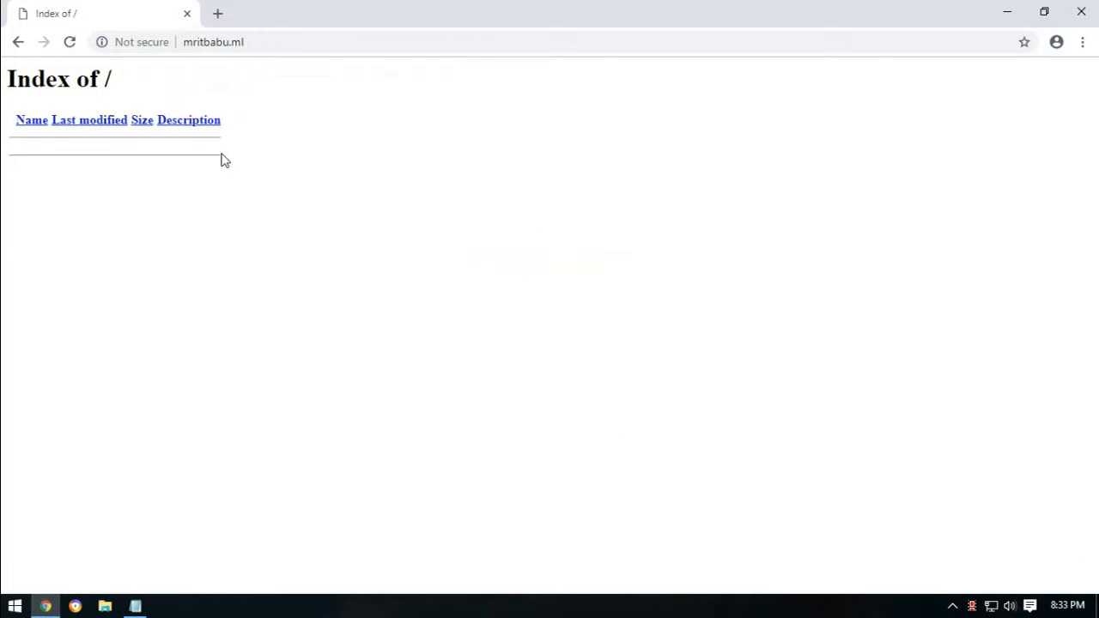
Append /cpanel to the site address to reach the cPanel login page.
{"action": "left_click", "coordinate": [284, 44]}
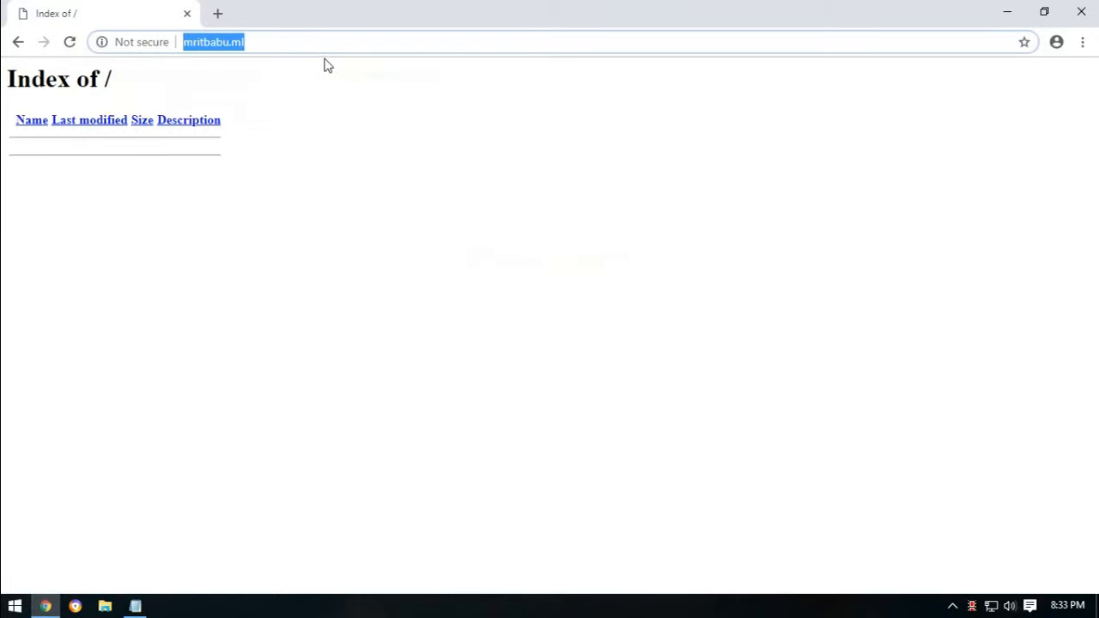
{"action": "key", "text": "End"}
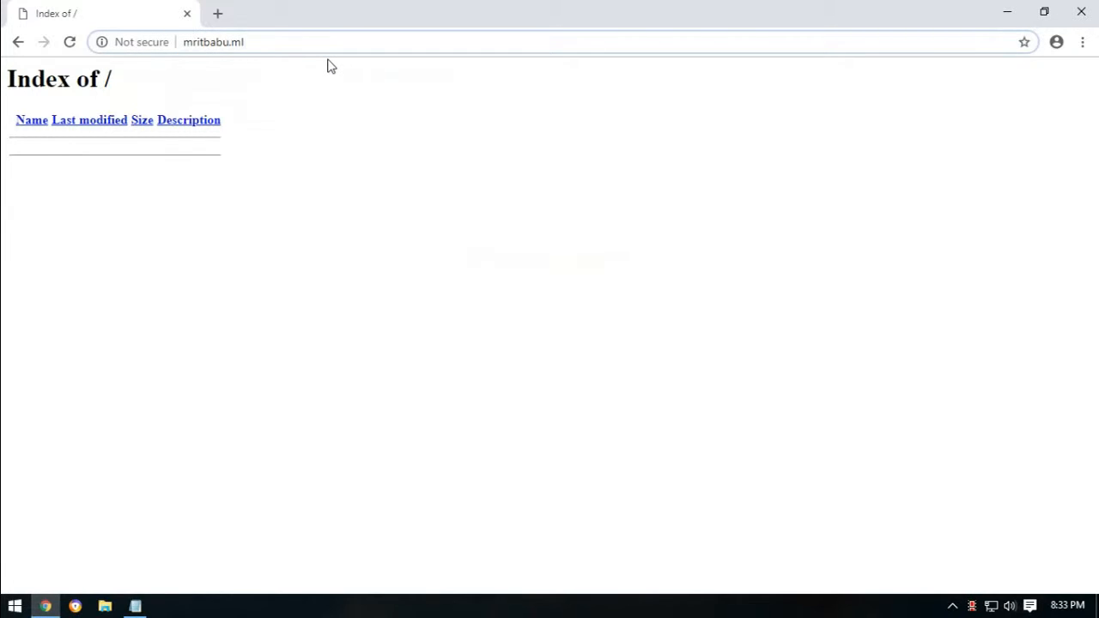
{"action": "type", "text": "/cpanel"}
{"action": "key", "text": "Return"}
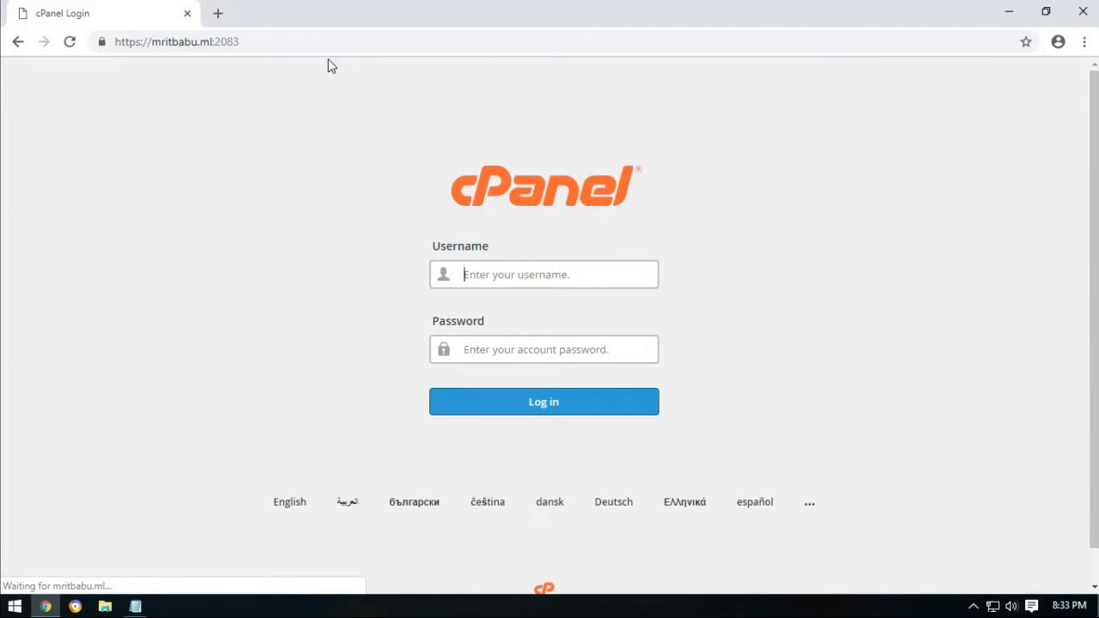
Copy the cPanel username from the hosting notes into the login form's Username field.
{"action": "left_click", "coordinate": [134, 606]}
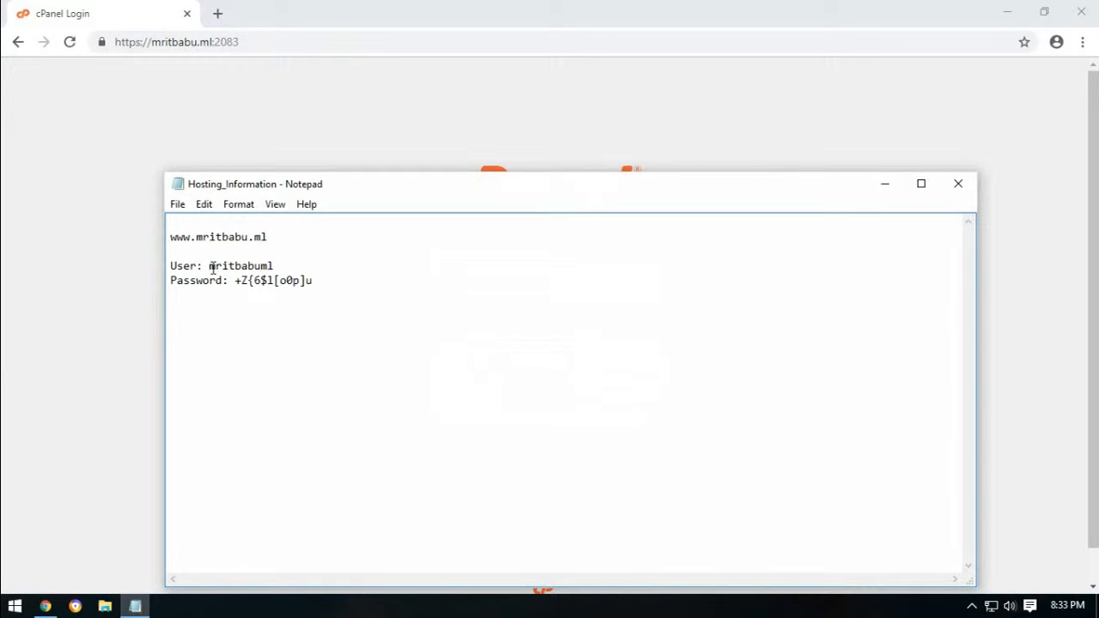
{"action": "left_click_drag", "start_coordinate": [209, 268], "coordinate": [273, 265]}
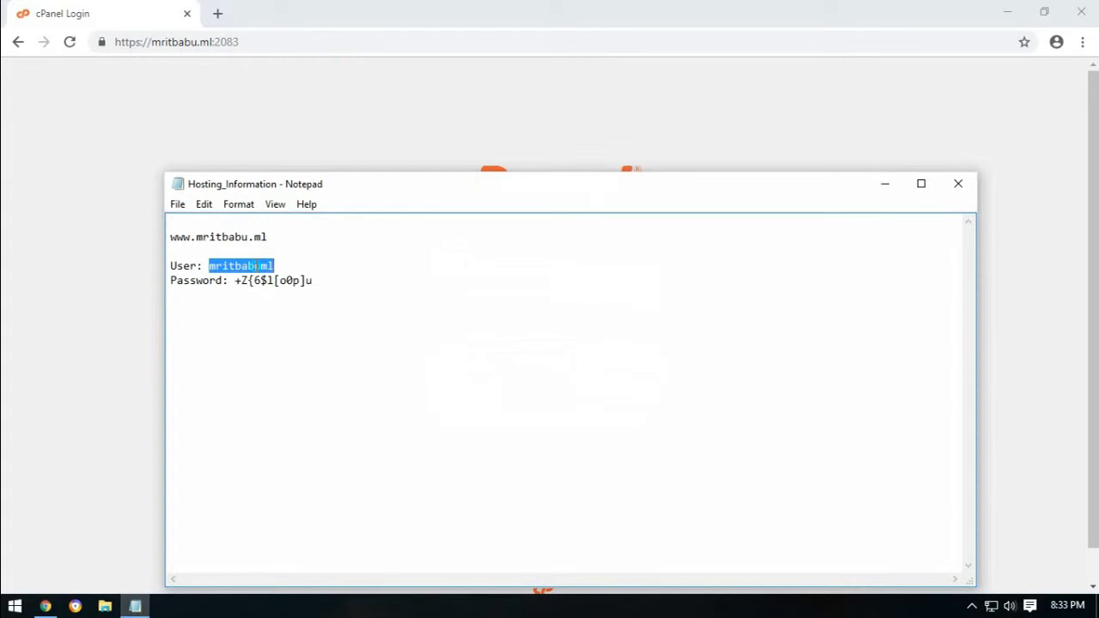
{"action": "right_click", "coordinate": [257, 266]}
{"action": "left_click", "coordinate": [307, 324]}
{"action": "left_click", "coordinate": [496, 296]}
{"action": "right_click", "coordinate": [497, 276]}
{"action": "left_click", "coordinate": [522, 375]}
{"action": "left_click", "coordinate": [311, 394]}
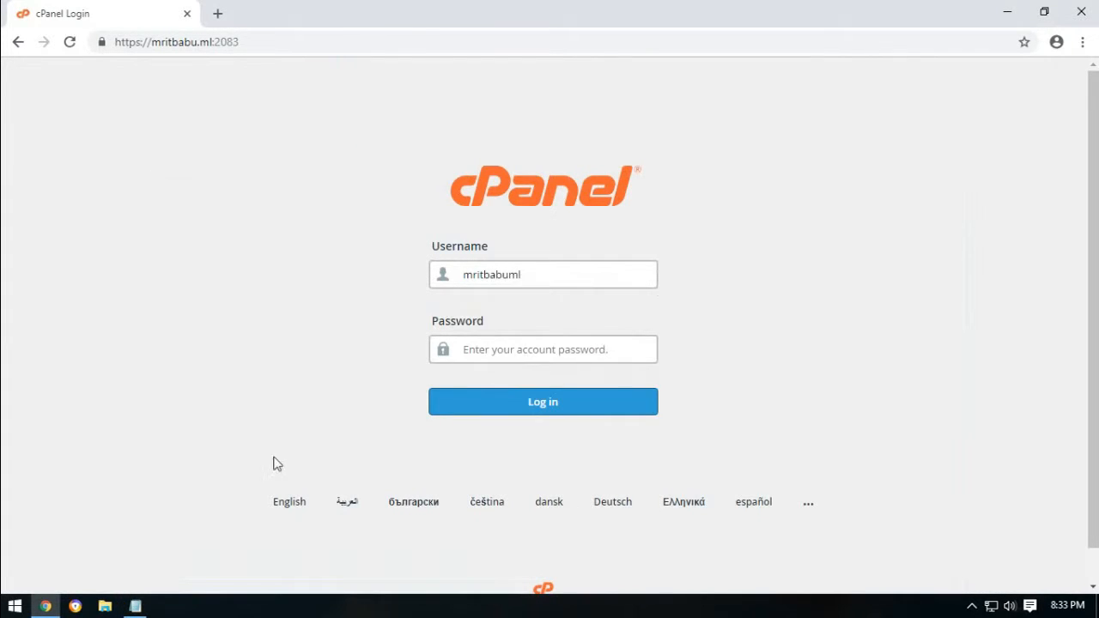
Paste the saved password from the hosting notes into the Password field and log in.
{"action": "left_click", "coordinate": [135, 606]}
{"action": "left_click", "coordinate": [237, 281]}
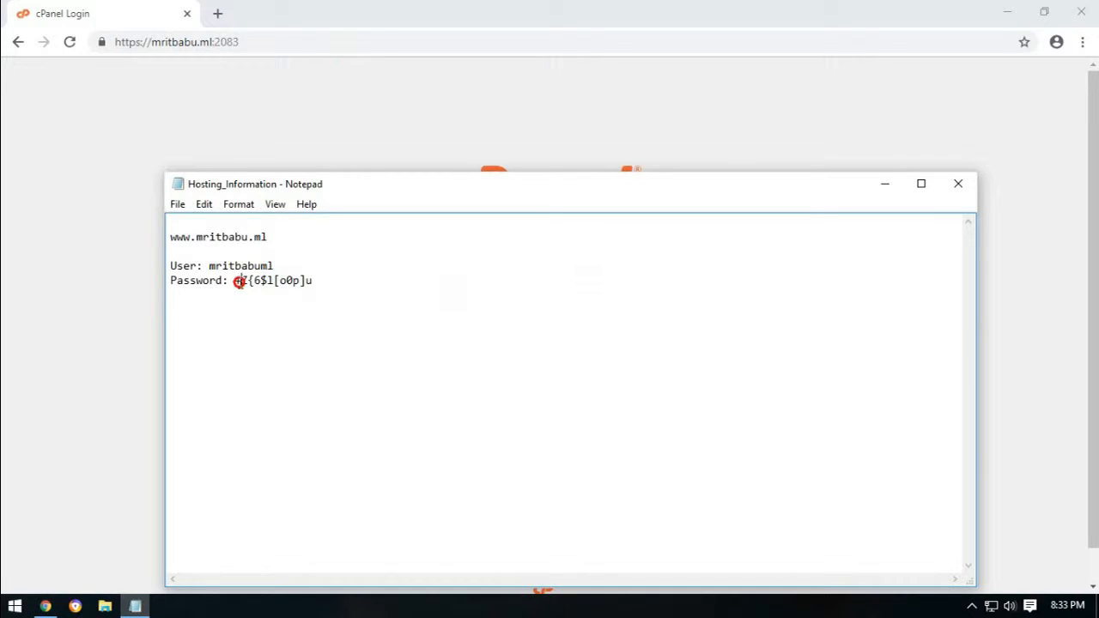
{"action": "left_click_drag", "start_coordinate": [237, 281], "coordinate": [349, 282]}
{"action": "right_click", "coordinate": [285, 281]}
{"action": "left_click", "coordinate": [314, 311]}
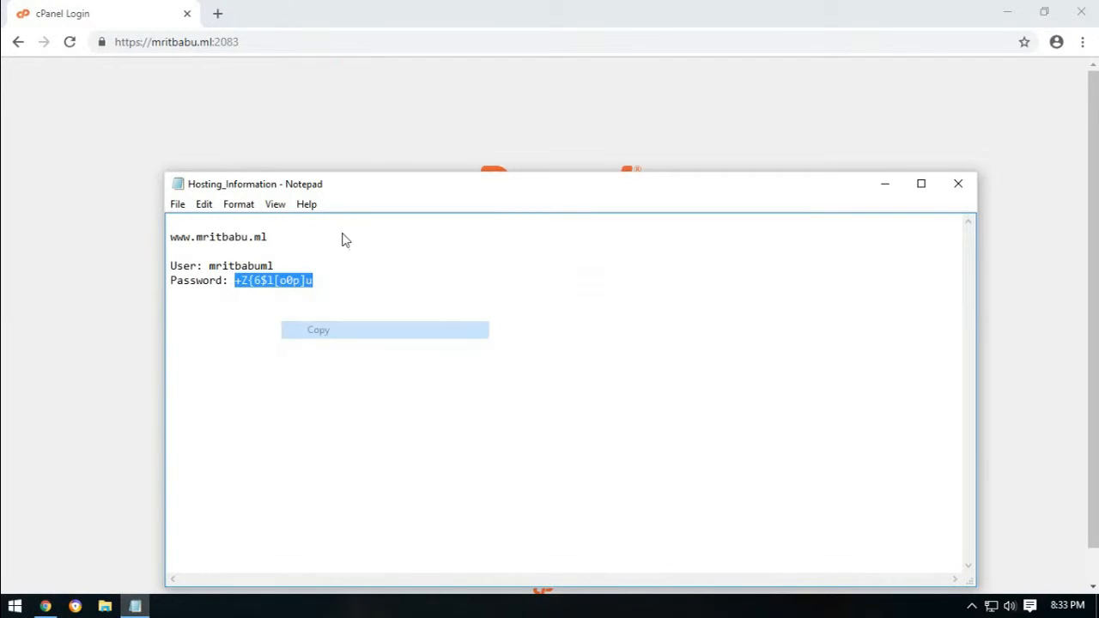
{"action": "left_click", "coordinate": [386, 146]}
{"action": "right_click", "coordinate": [513, 347]}
{"action": "left_click", "coordinate": [548, 424]}
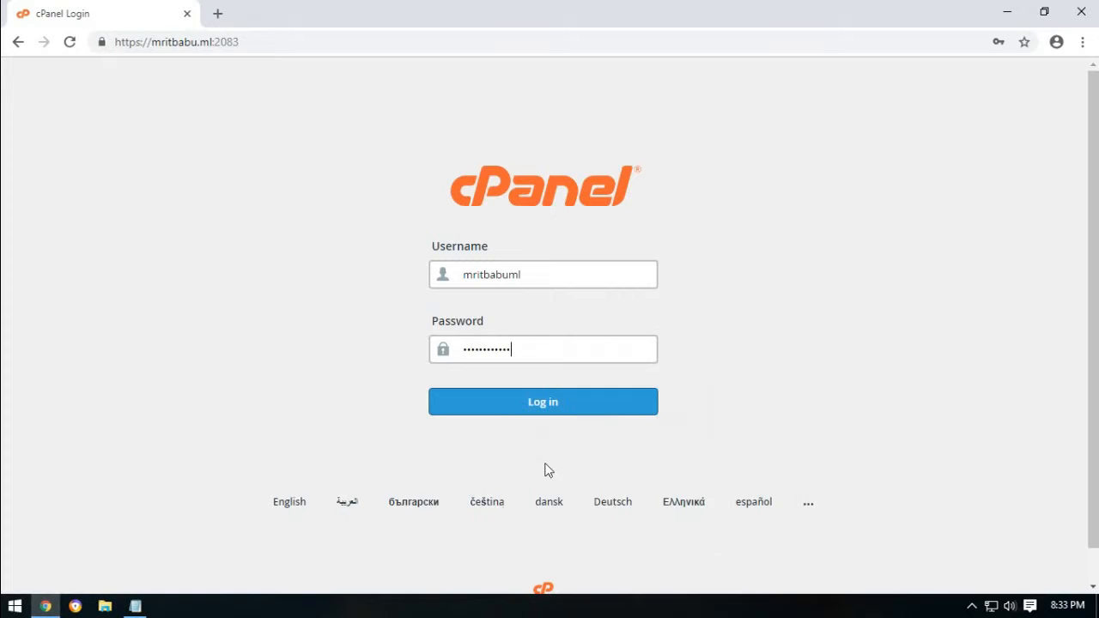
{"action": "left_click", "coordinate": [575, 406]}
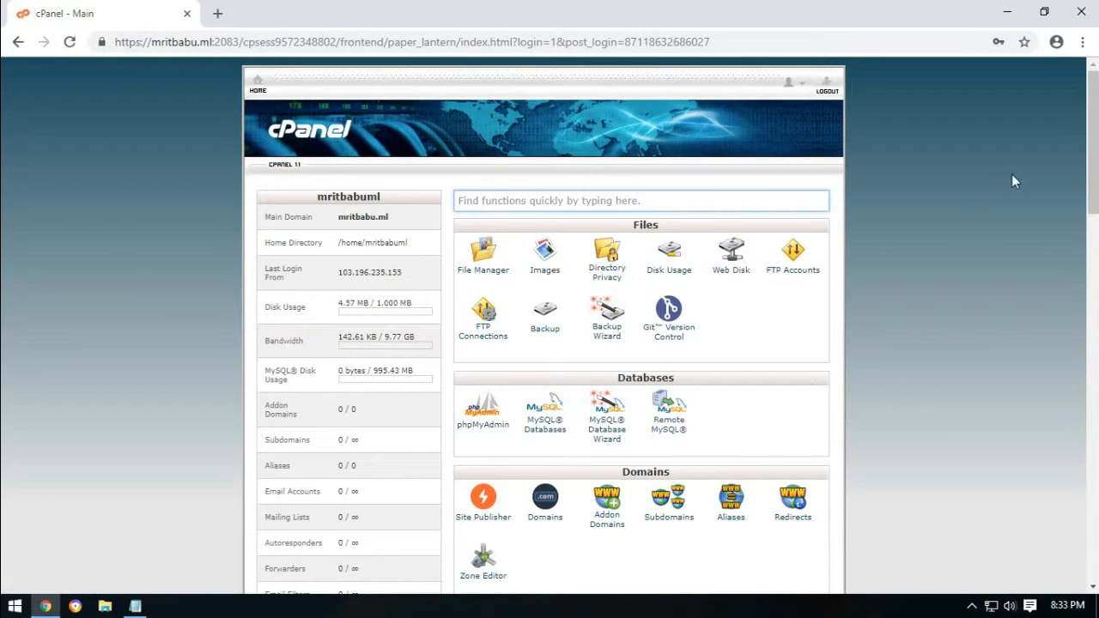
Open the MySQL Database Wizard from the Databases section of the cPanel home page.
{"action": "mouse_move", "coordinate": [1093, 106]}
{"action": "left_mouse_down"}
{"action": "mouse_move", "coordinate": [1095, 502]}
{"action": "mouse_move", "coordinate": [1093, 86]}
{"action": "left_mouse_up"}
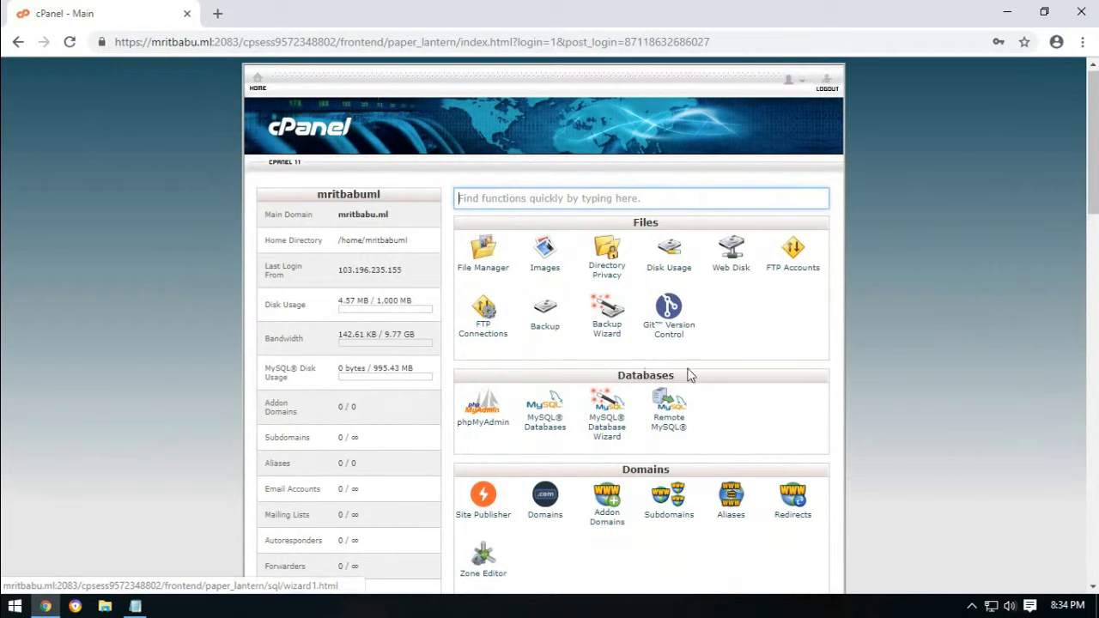
{"action": "left_click", "coordinate": [604, 433]}
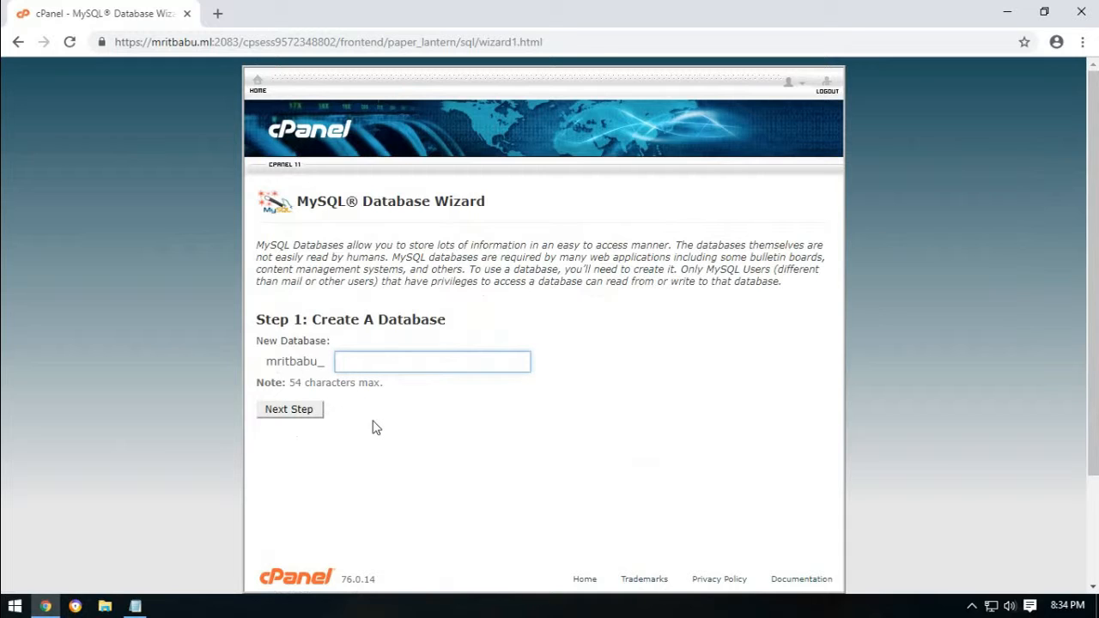
Create the database named main (mritbabu_main).
{"action": "type", "text": "main"}
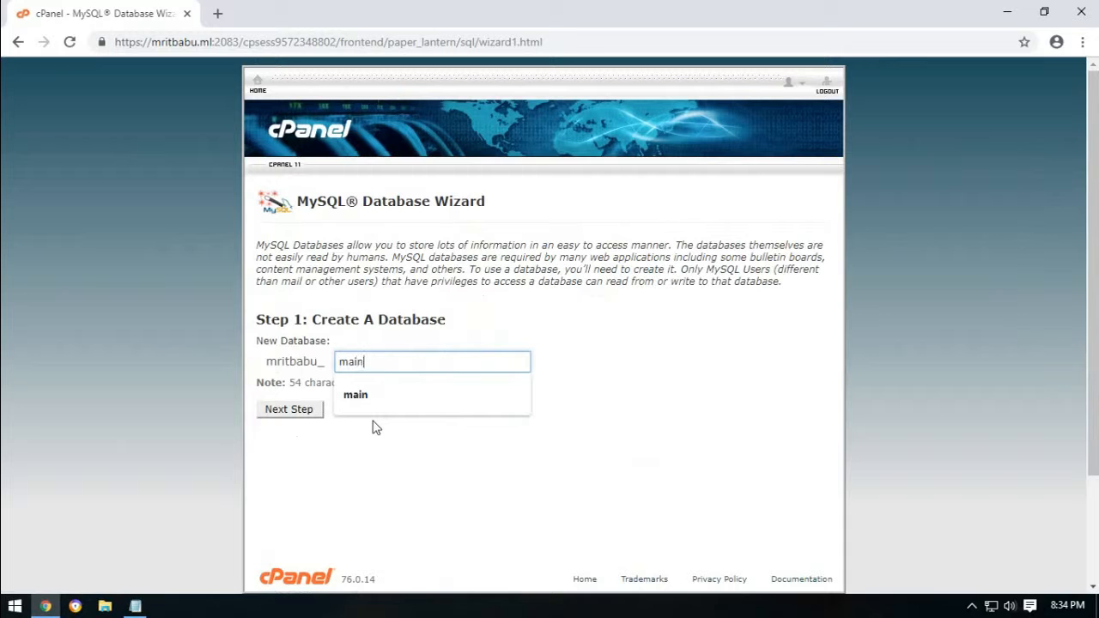
{"action": "left_click", "coordinate": [413, 513]}
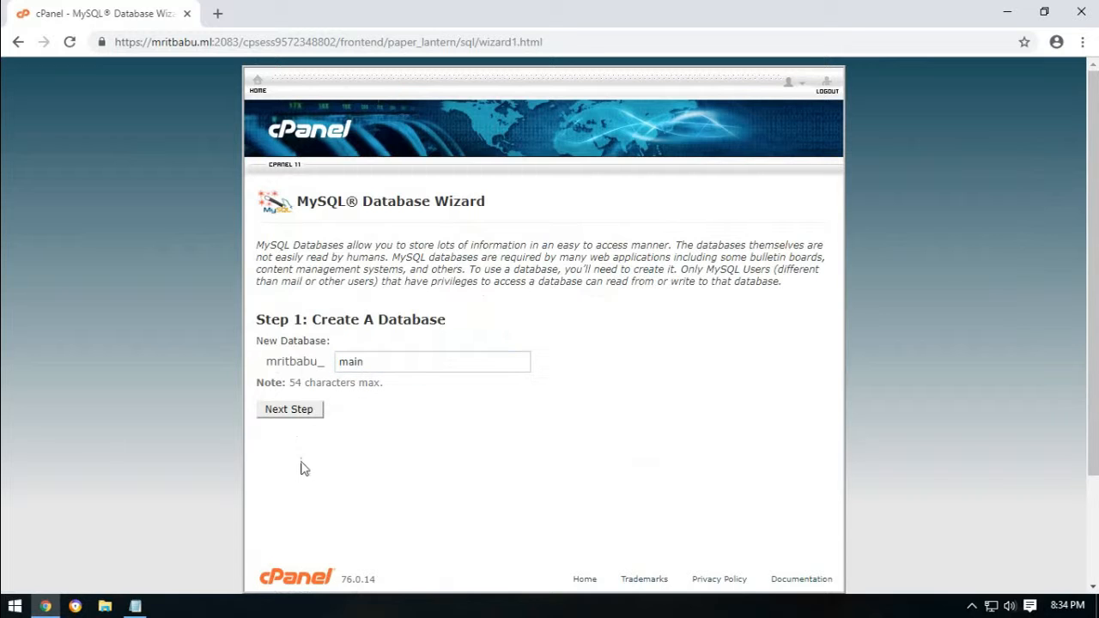
{"action": "left_click", "coordinate": [289, 413]}
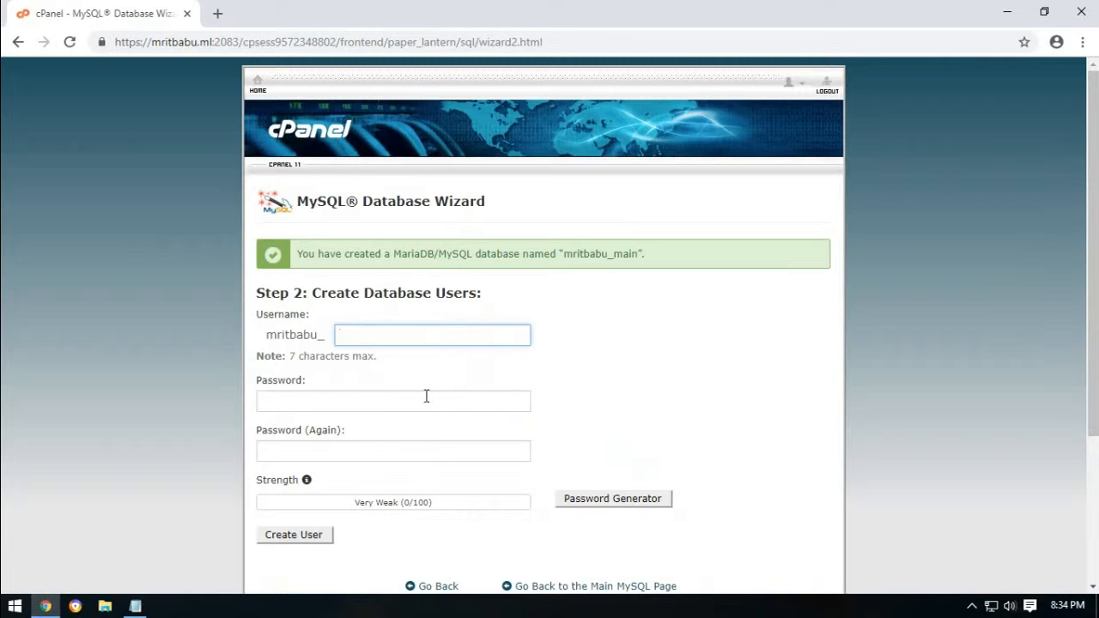
Enter login as the new database username and move to the password fields.
{"action": "type", "text": "login"}
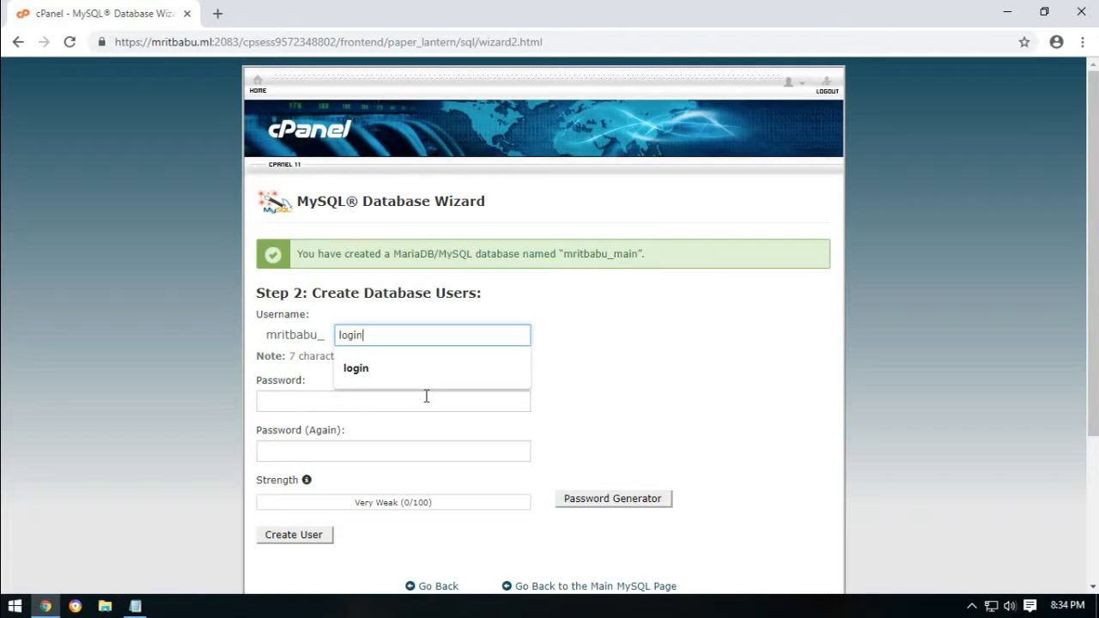
{"action": "left_click", "coordinate": [621, 387]}
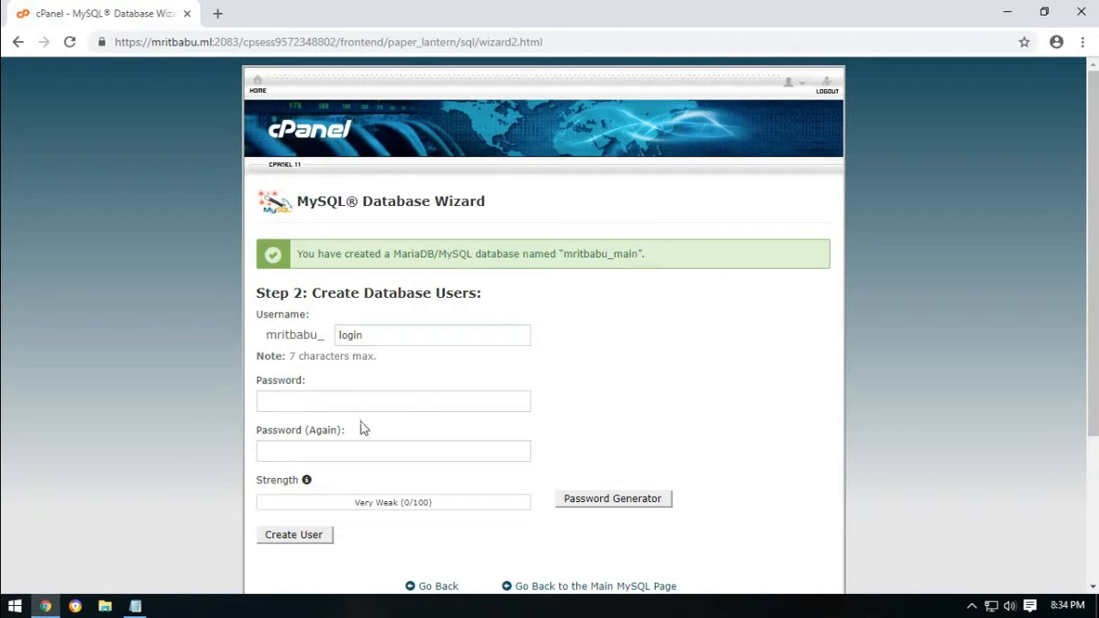
{"action": "left_click", "coordinate": [289, 396]}
{"action": "left_click", "coordinate": [289, 456]}
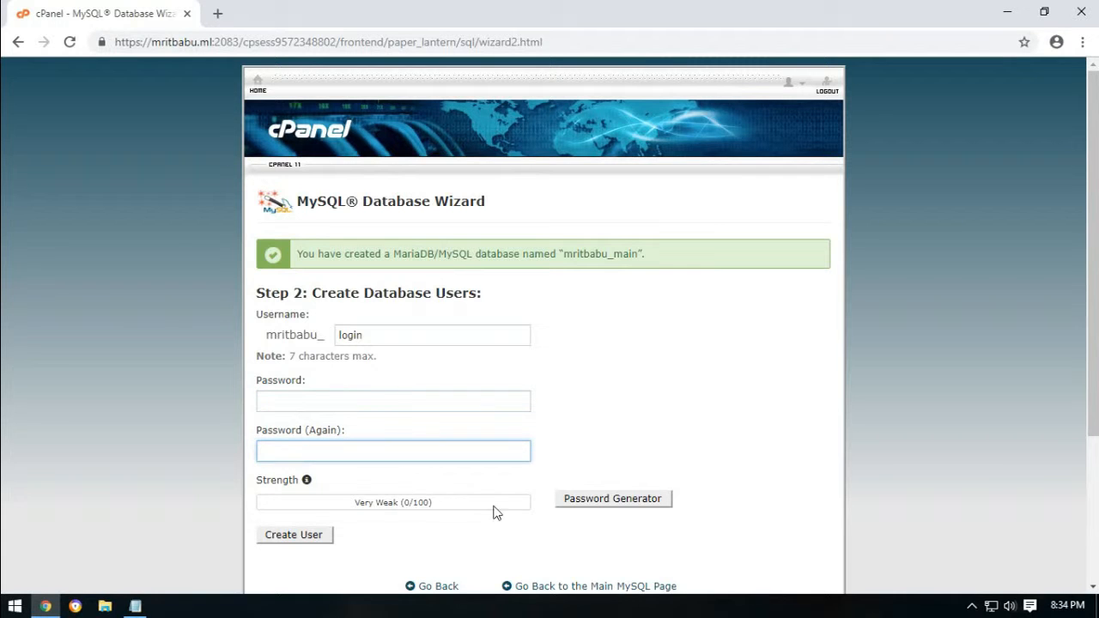
Generate a symbols-only strong password and create the database user mritbabu_login.
{"action": "left_click", "coordinate": [604, 503]}
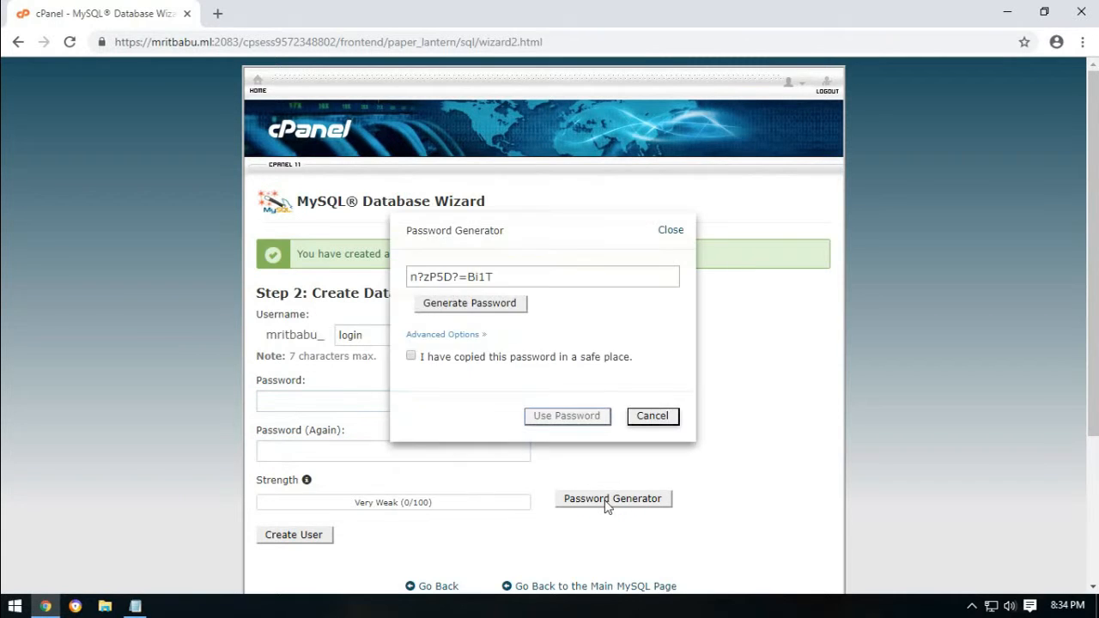
{"action": "left_click", "coordinate": [443, 335]}
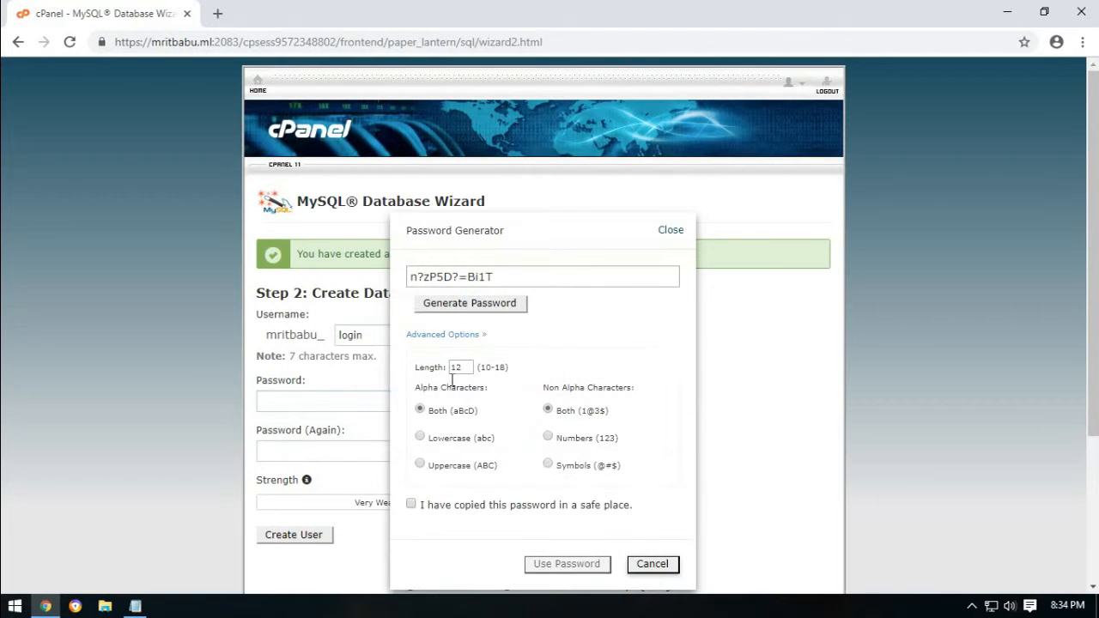
{"action": "left_click", "coordinate": [548, 465]}
{"action": "left_click_drag", "start_coordinate": [462, 371], "coordinate": [423, 367]}
{"action": "left_click", "coordinate": [466, 307]}
{"action": "left_click_drag", "start_coordinate": [530, 277], "coordinate": [289, 279]}
{"action": "key", "text": "ctrl+c"}
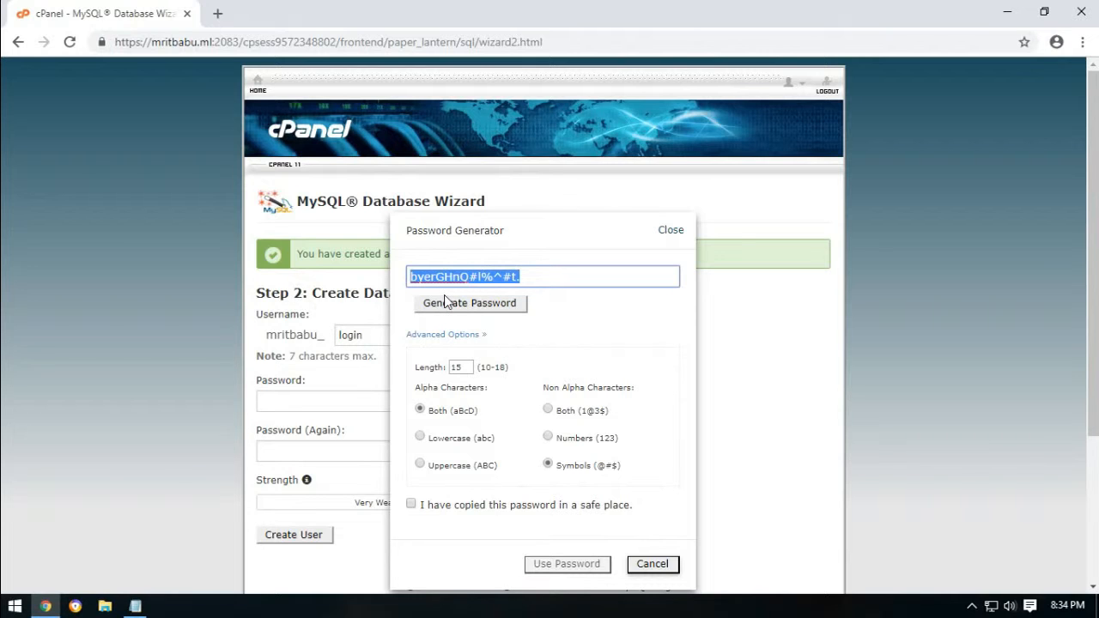
{"action": "left_click", "coordinate": [410, 505]}
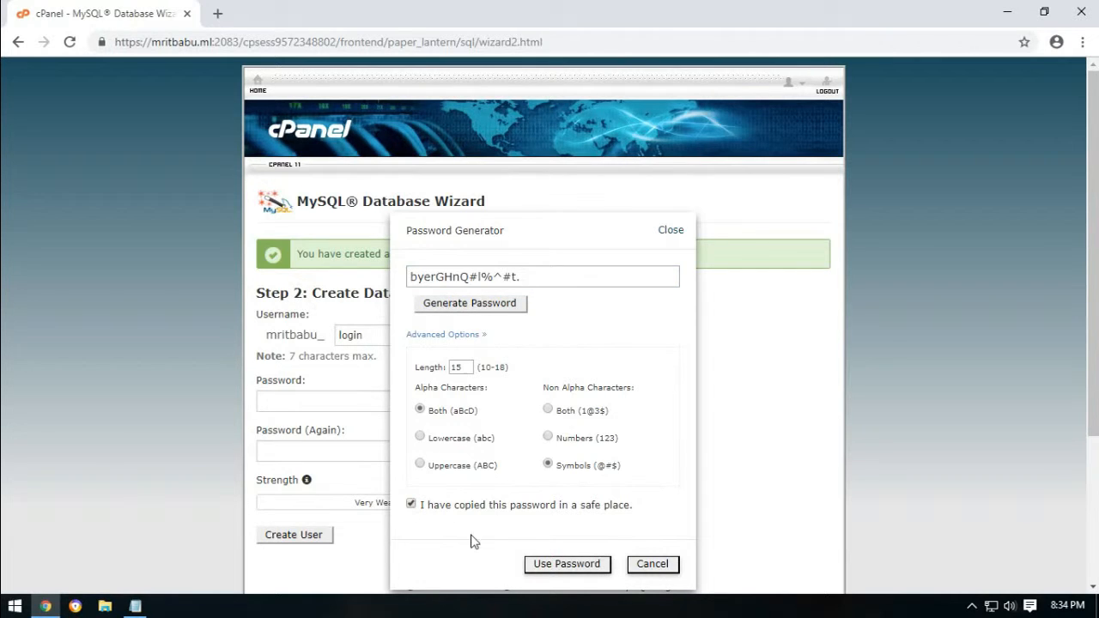
{"action": "left_click", "coordinate": [550, 567]}
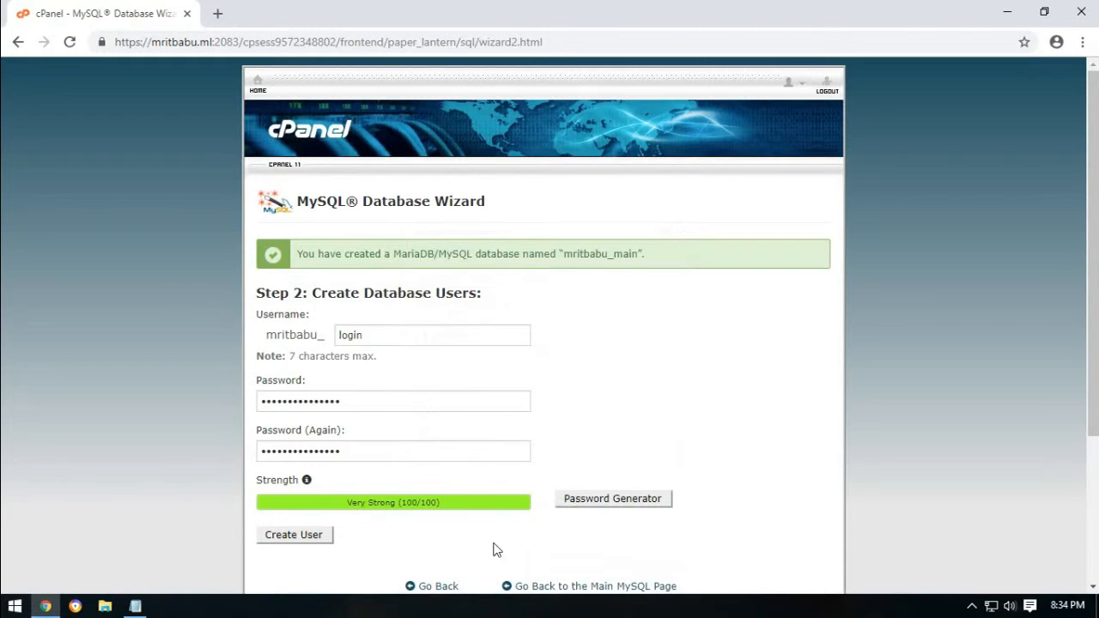
{"action": "scroll", "coordinate": [506, 552], "scroll_direction": "down", "scroll_amount": 2}
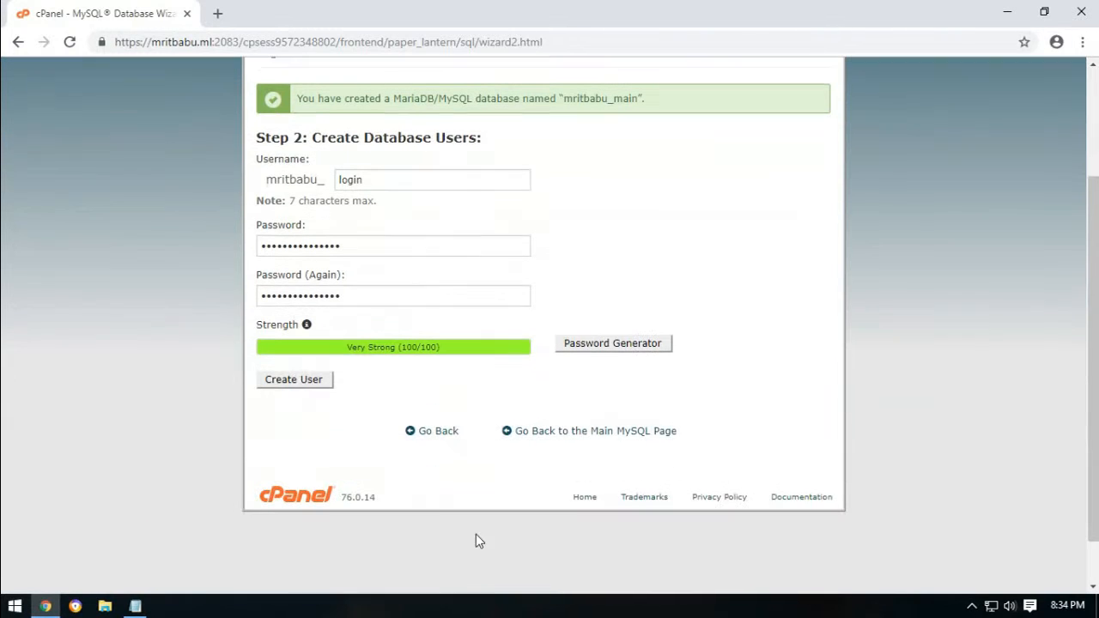
{"action": "left_click", "coordinate": [298, 378]}
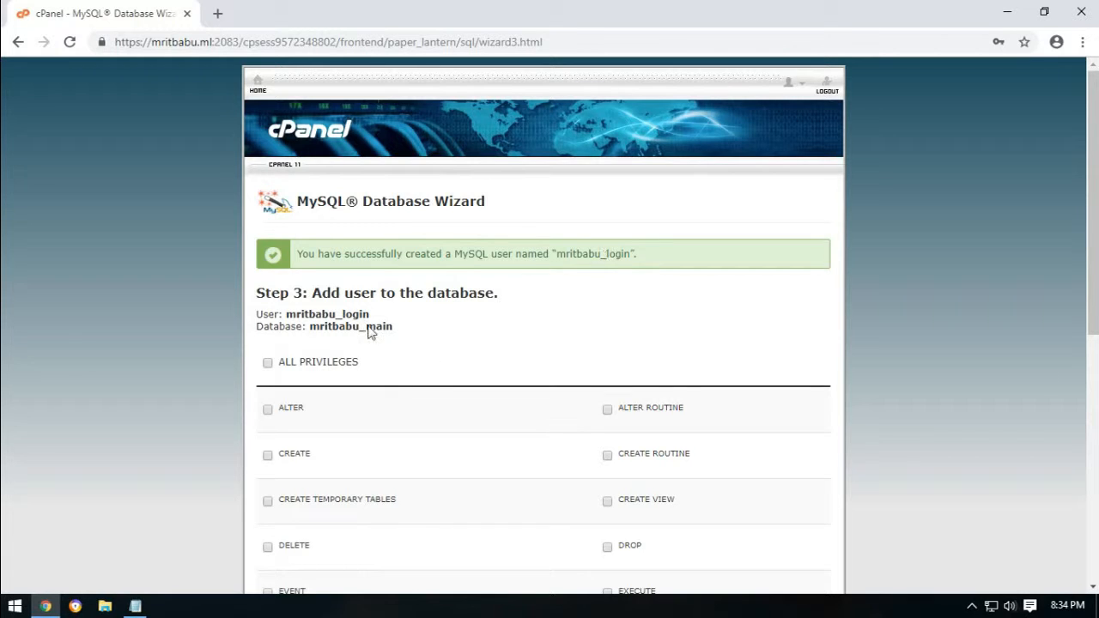
Add Database, User and Pass labels to the hosting notes and paste the user's password.
{"action": "left_click", "coordinate": [135, 606]}
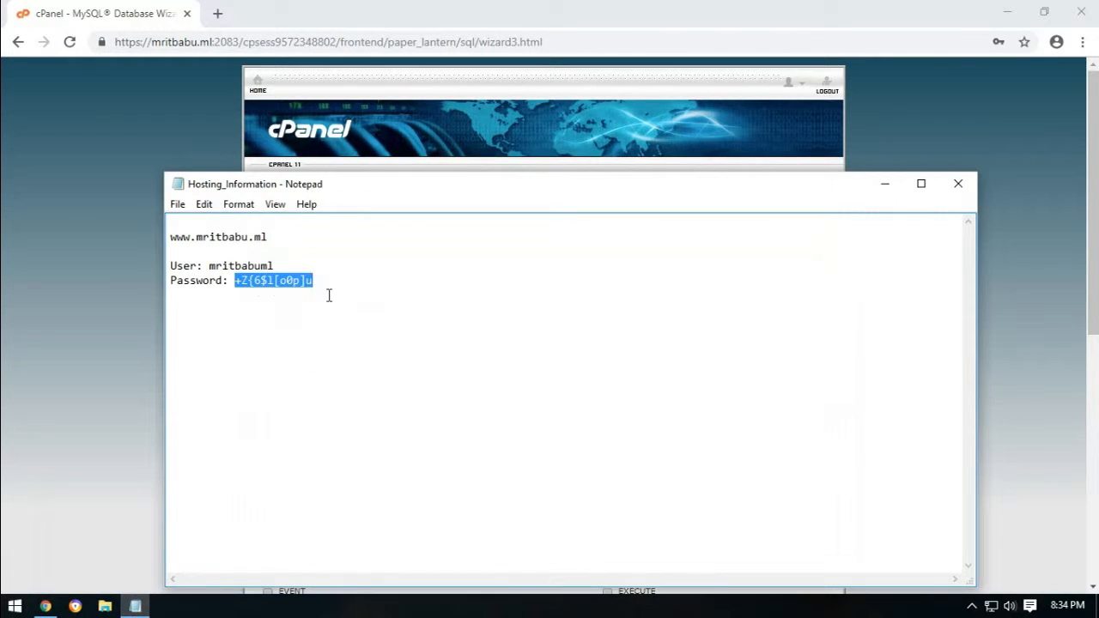
{"action": "left_click", "coordinate": [329, 293]}
{"action": "type", "text": "Database:  "}
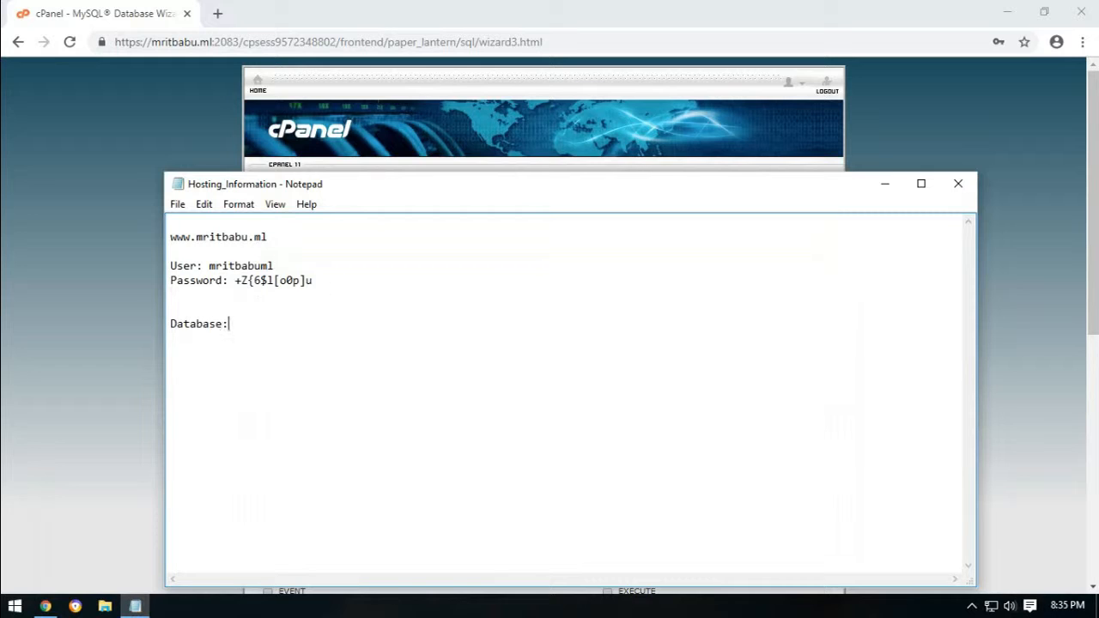
{"action": "type", "text": "User  "}
{"action": "type", "text": "Pass:"}
{"action": "key", "text": "ctrl+v"}
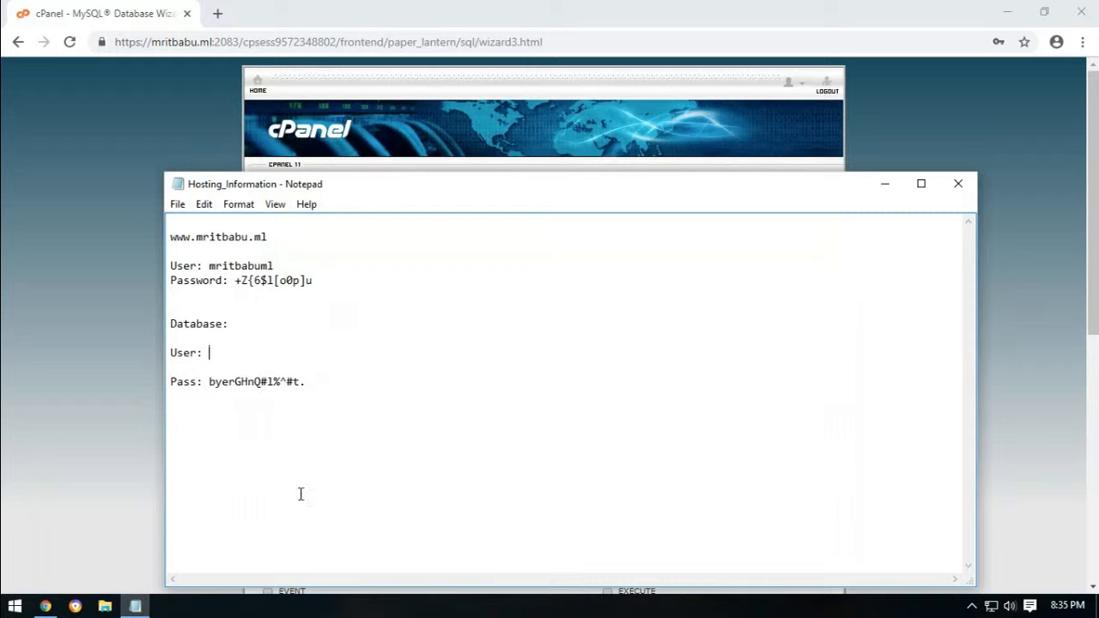
Copy the user name mritbabu_login from cPanel into the notes after User:.
{"action": "left_click", "coordinate": [355, 105]}
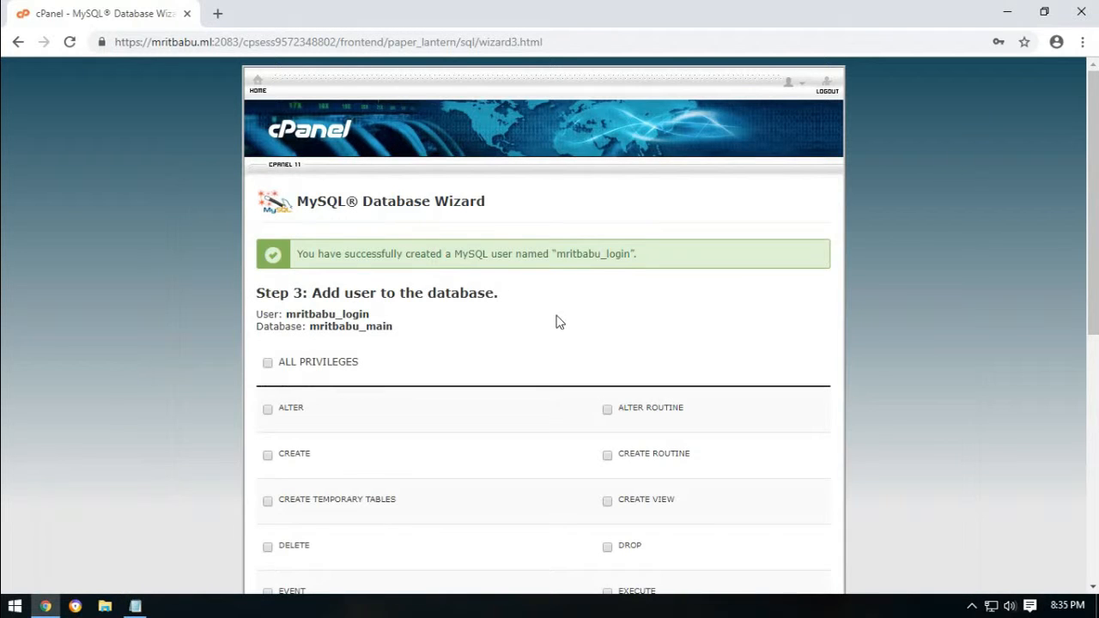
{"action": "left_click_drag", "start_coordinate": [556, 254], "coordinate": [627, 254]}
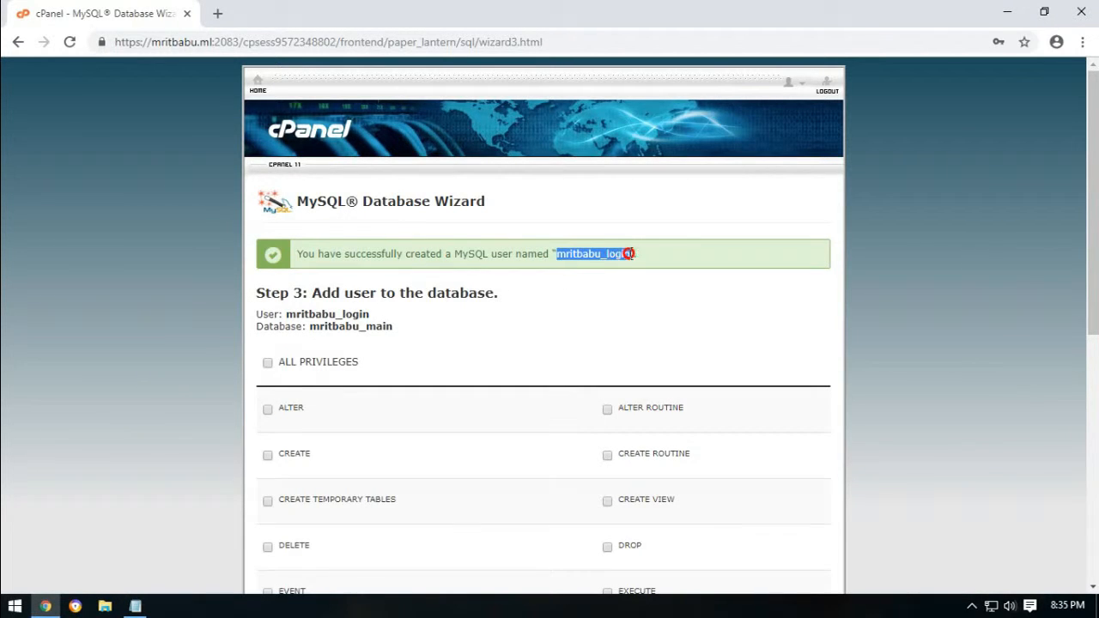
{"action": "right_click", "coordinate": [629, 253]}
{"action": "left_click", "coordinate": [648, 268]}
{"action": "key", "text": "alt+Tab"}
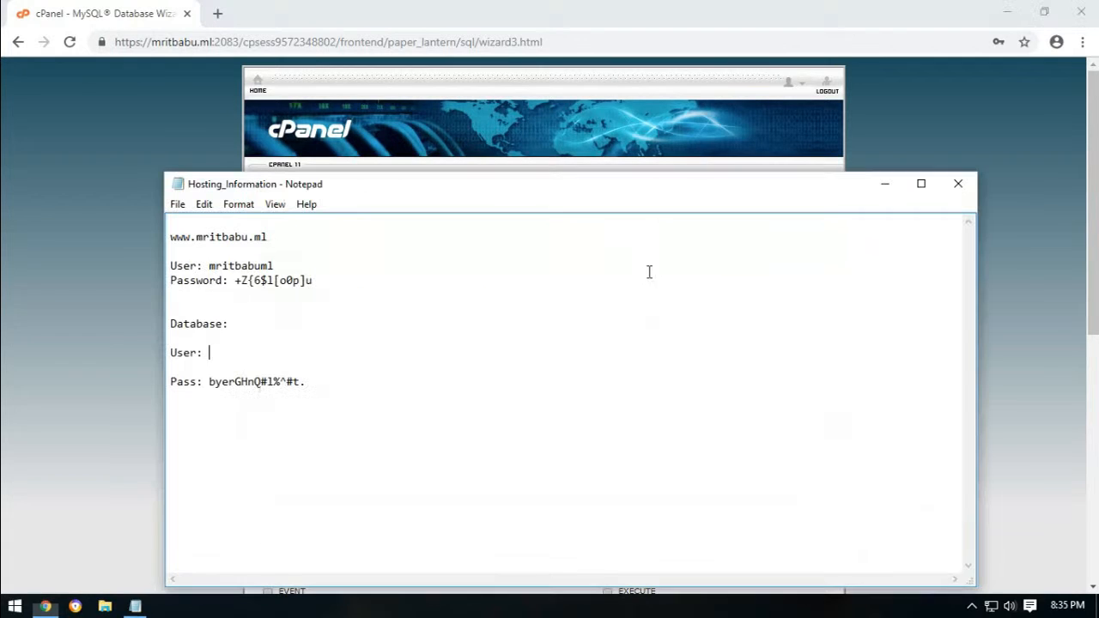
{"action": "key", "text": "ctrl+v"}
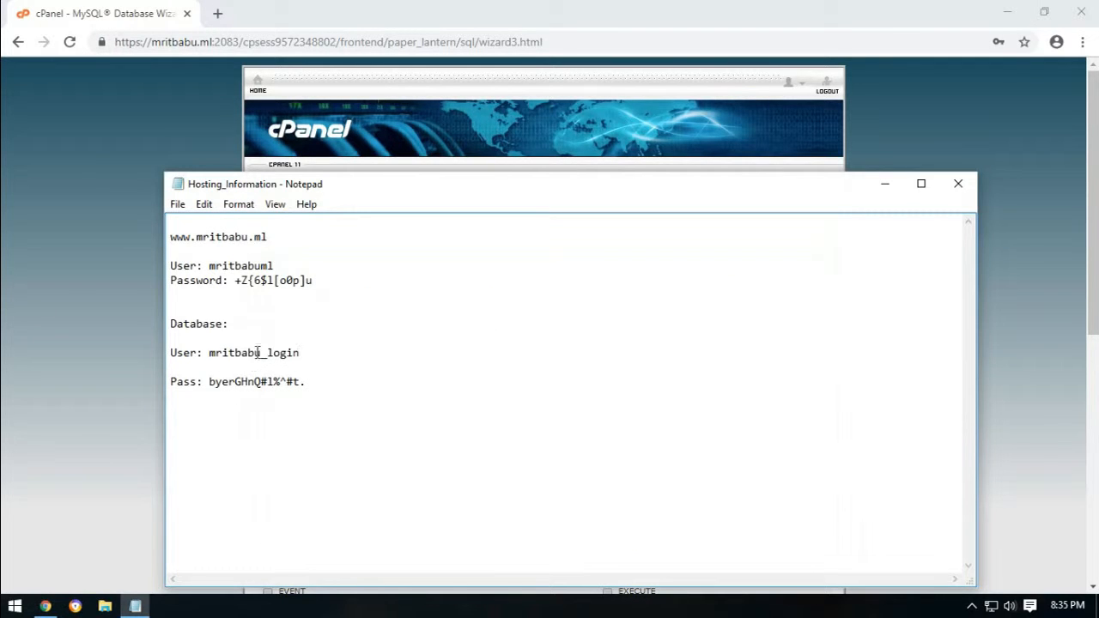
Copy the database name mritbabu_main from cPanel into the notes after Database:.
{"action": "key", "text": "alt+Tab"}
{"action": "left_click", "coordinate": [422, 362]}
{"action": "scroll", "coordinate": [437, 351], "scroll_direction": "down", "scroll_amount": 1}
{"action": "left_click_drag", "start_coordinate": [311, 247], "coordinate": [386, 248]}
{"action": "right_click", "coordinate": [386, 247]}
{"action": "left_click", "coordinate": [405, 255]}
{"action": "key", "text": "alt+Tab"}
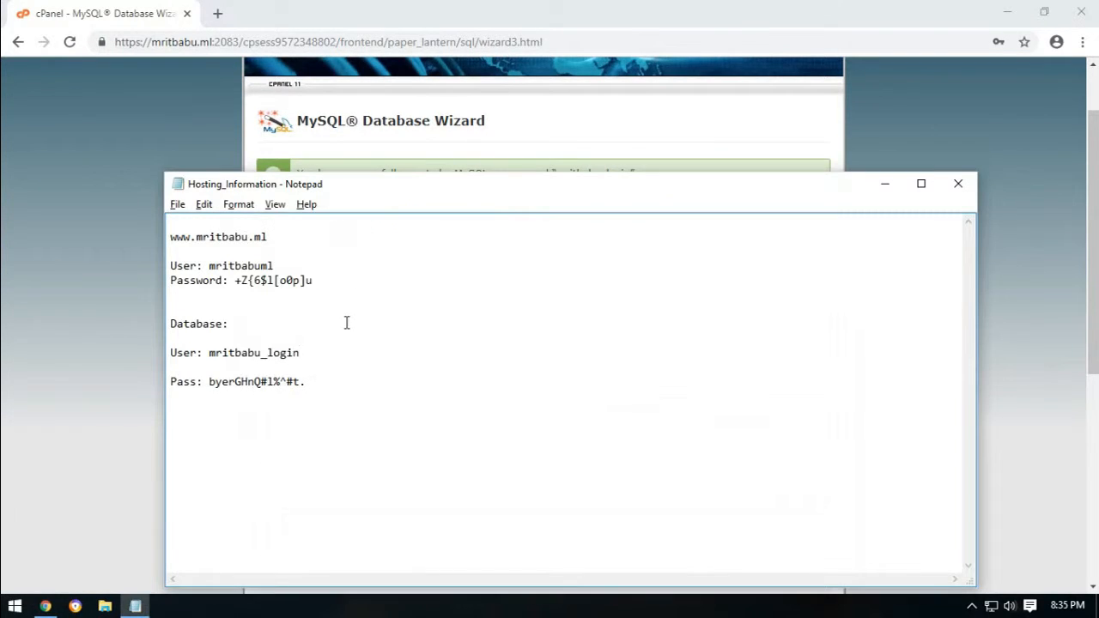
{"action": "left_click", "coordinate": [255, 323]}
{"action": "key", "text": "ctrl+v"}
{"action": "key", "text": "alt+Tab"}
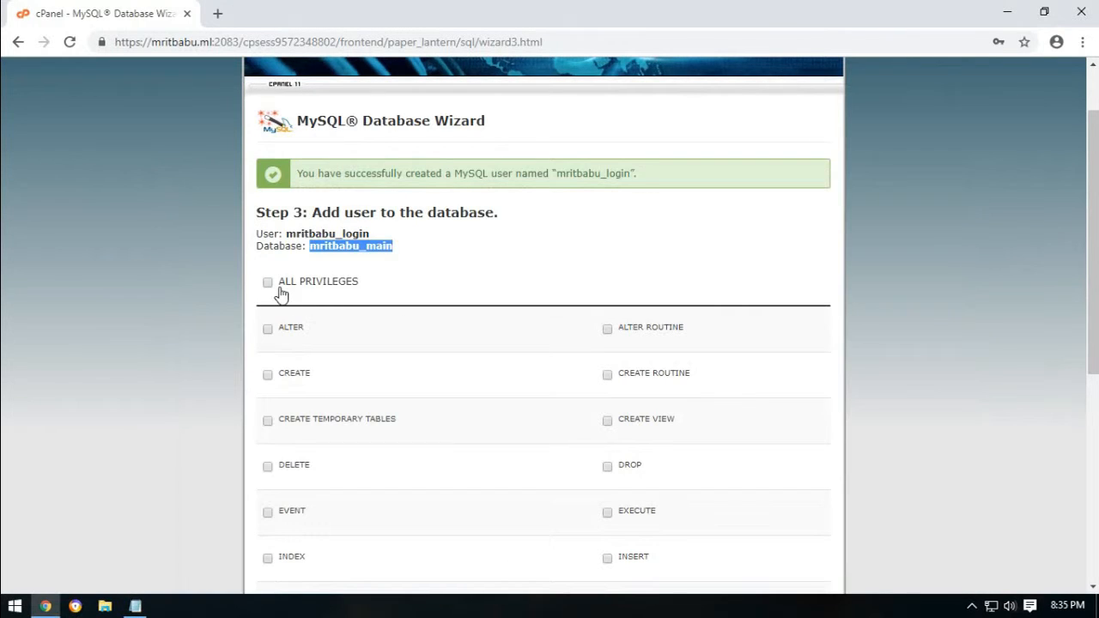
Grant mritbabu_login ALL PRIVILEGES on mritbabu_main and add the user to the database.
{"action": "left_click", "coordinate": [421, 256]}
{"action": "left_click", "coordinate": [280, 283]}
{"action": "scroll", "coordinate": [528, 280], "scroll_direction": "down", "scroll_amount": 5}
{"action": "left_click", "coordinate": [278, 340]}
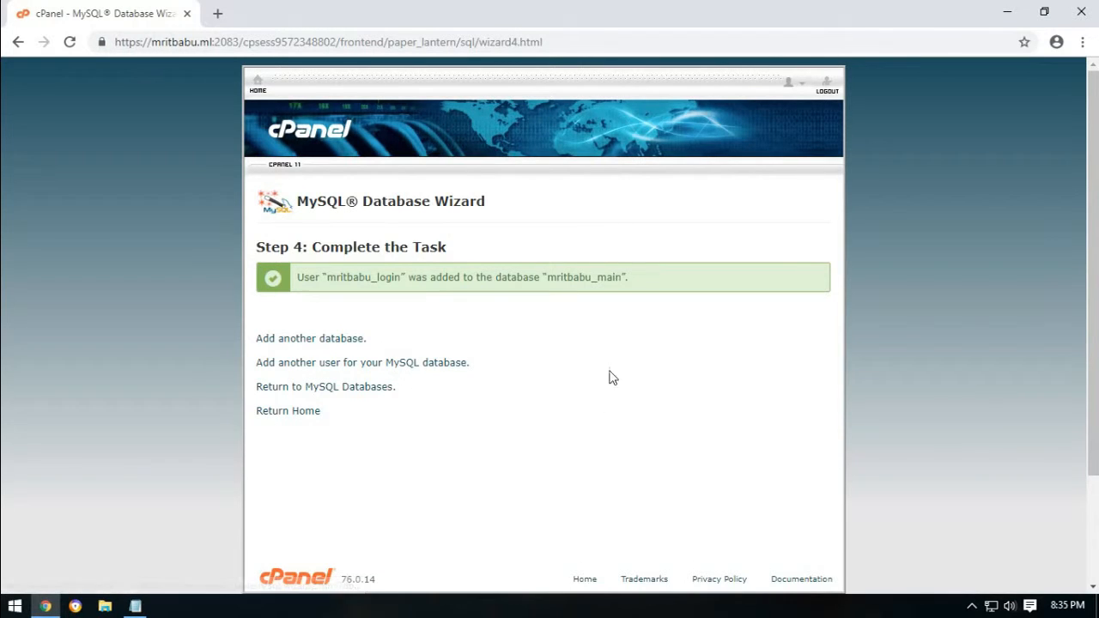
Return to the cPanel home page from the Step 4 completion screen.
{"action": "left_click_drag", "start_coordinate": [256, 251], "coordinate": [479, 258]}
{"action": "left_click", "coordinate": [537, 341]}
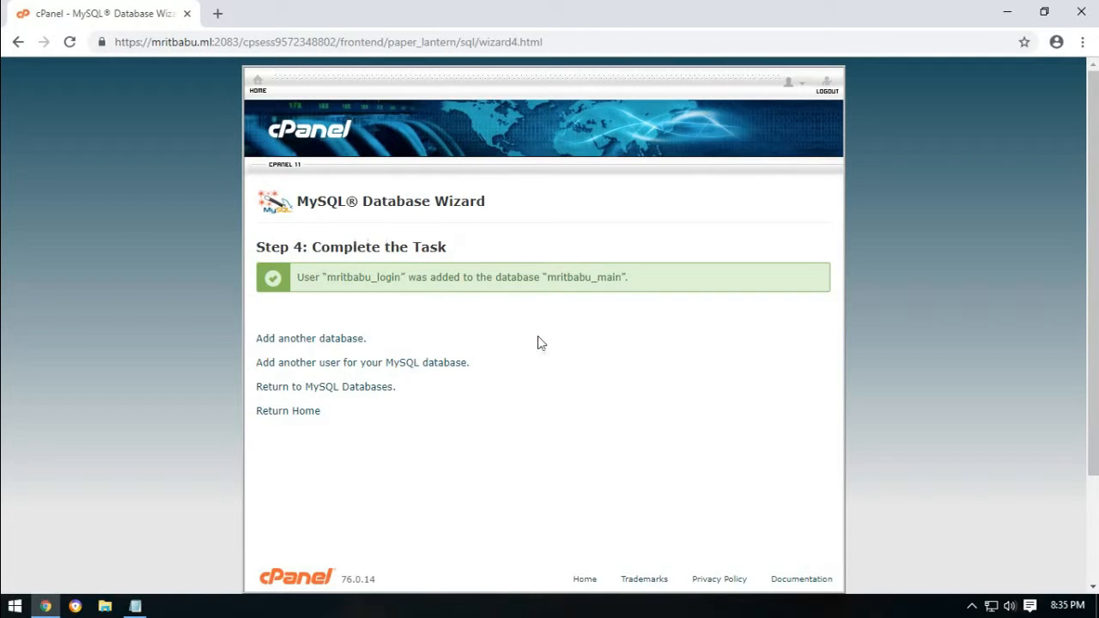
{"action": "left_click", "coordinate": [320, 414]}
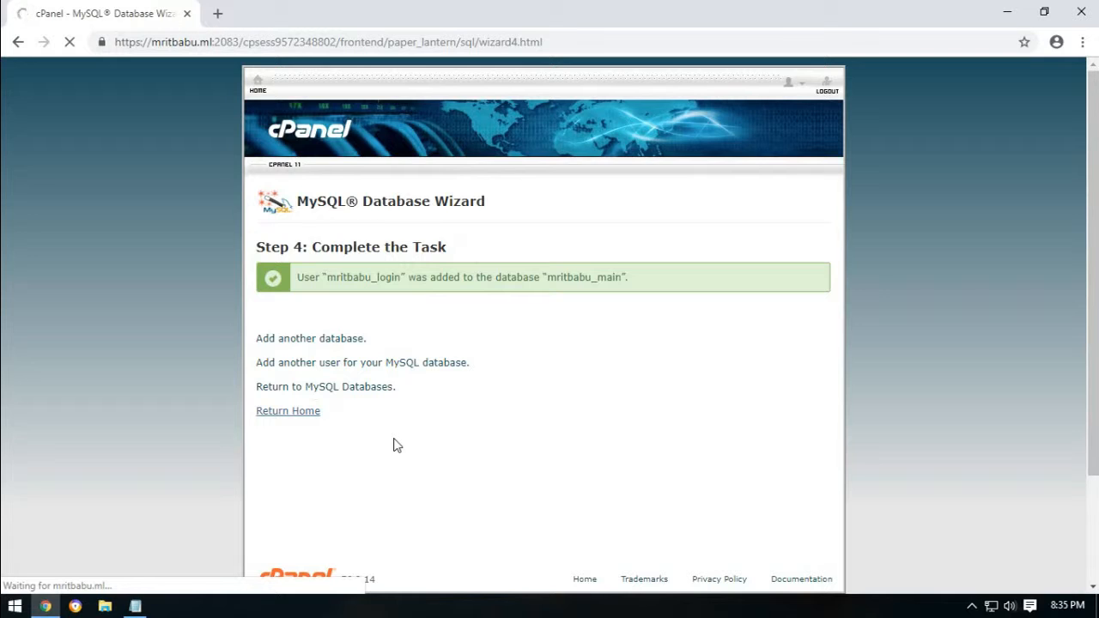
Load wordpress.org in a new browser tab.
{"action": "left_click", "coordinate": [218, 13]}
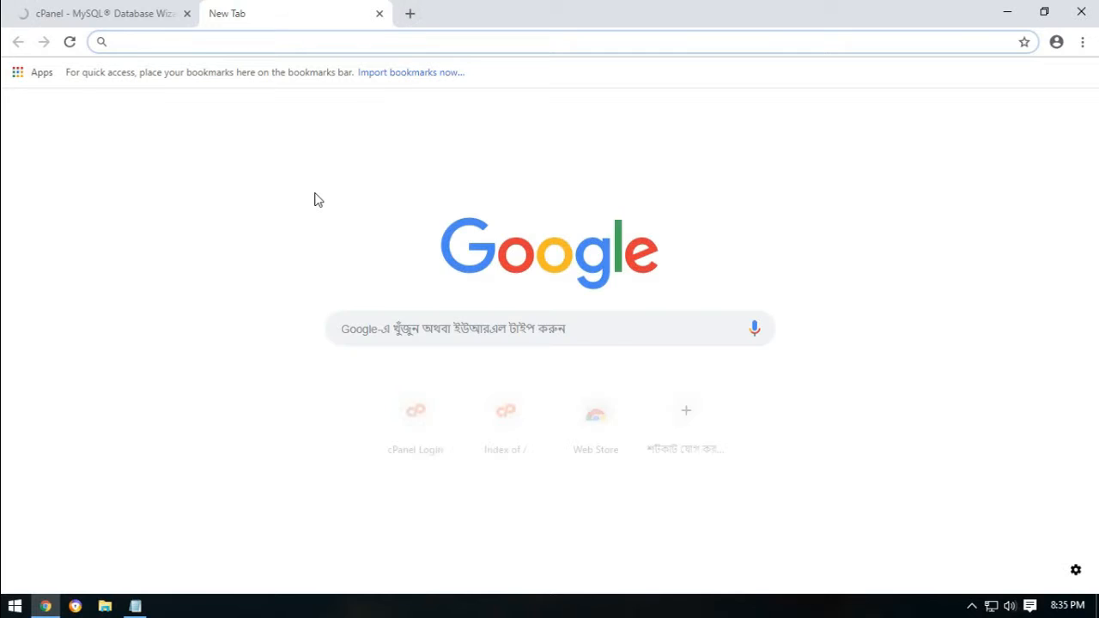
{"action": "type", "text": "wordpress.org"}
{"action": "key", "text": "Return"}
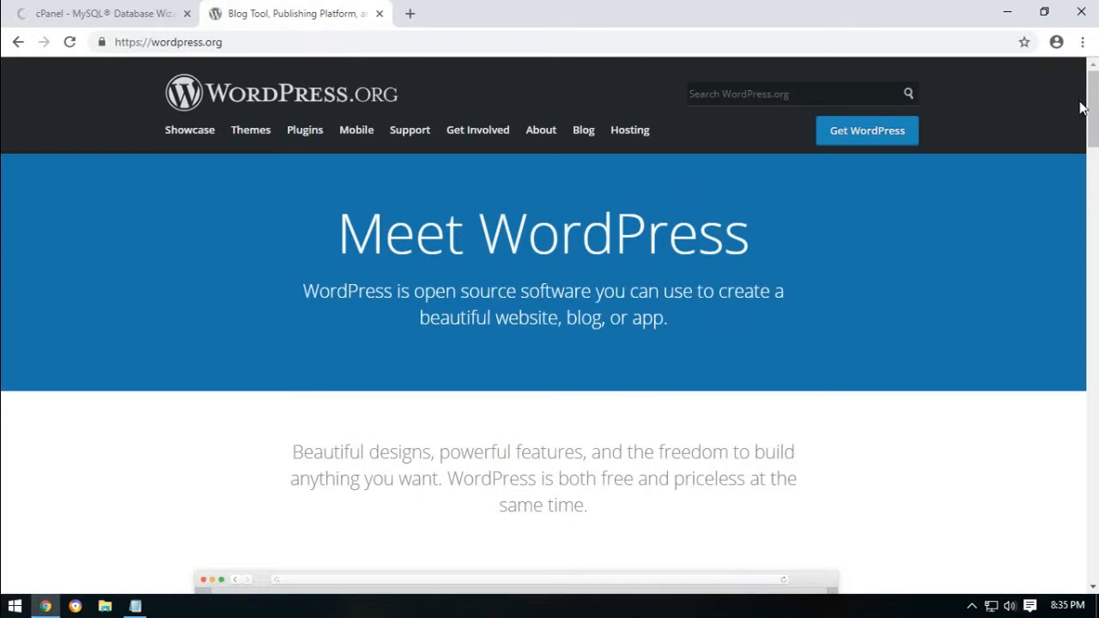
{"action": "scroll", "coordinate": [1077, 115], "scroll_direction": "down", "scroll_amount": 4}
{"action": "scroll", "coordinate": [1030, 154], "scroll_direction": "up", "scroll_amount": 4}
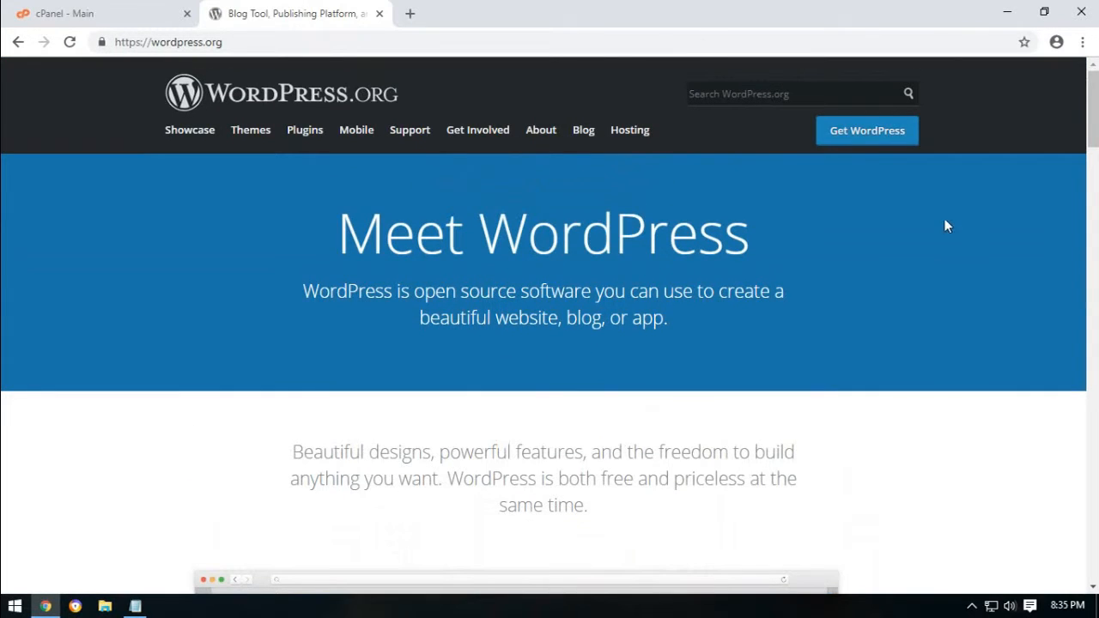
Download the WordPress 5.0.1 zip from the Get WordPress page.
{"action": "left_click", "coordinate": [870, 138]}
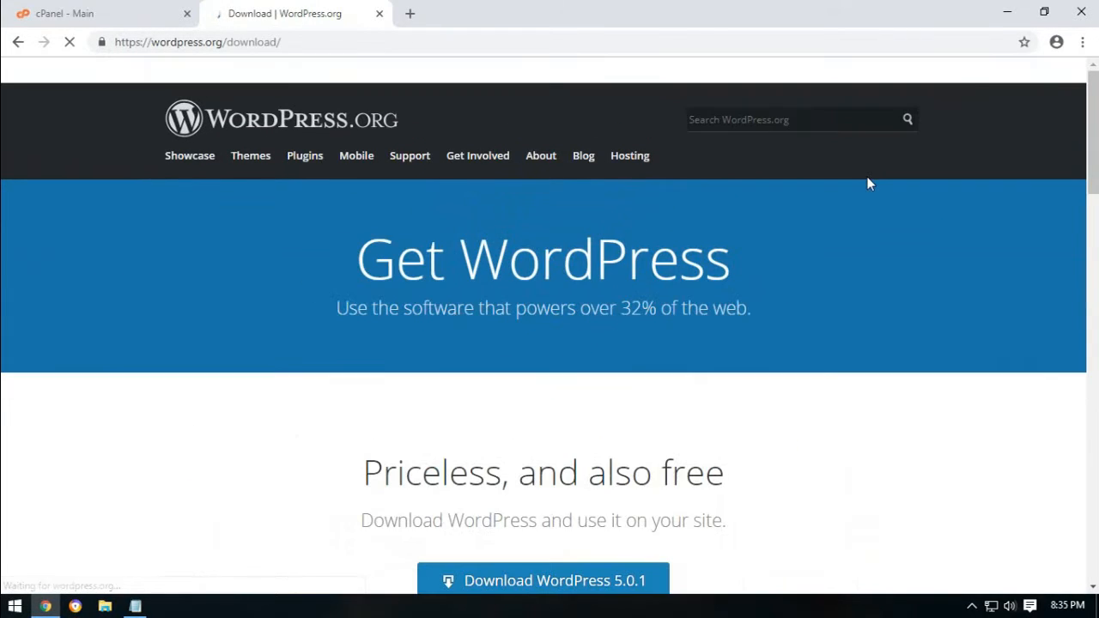
{"action": "scroll", "coordinate": [229, 422], "scroll_direction": "down", "scroll_amount": 2}
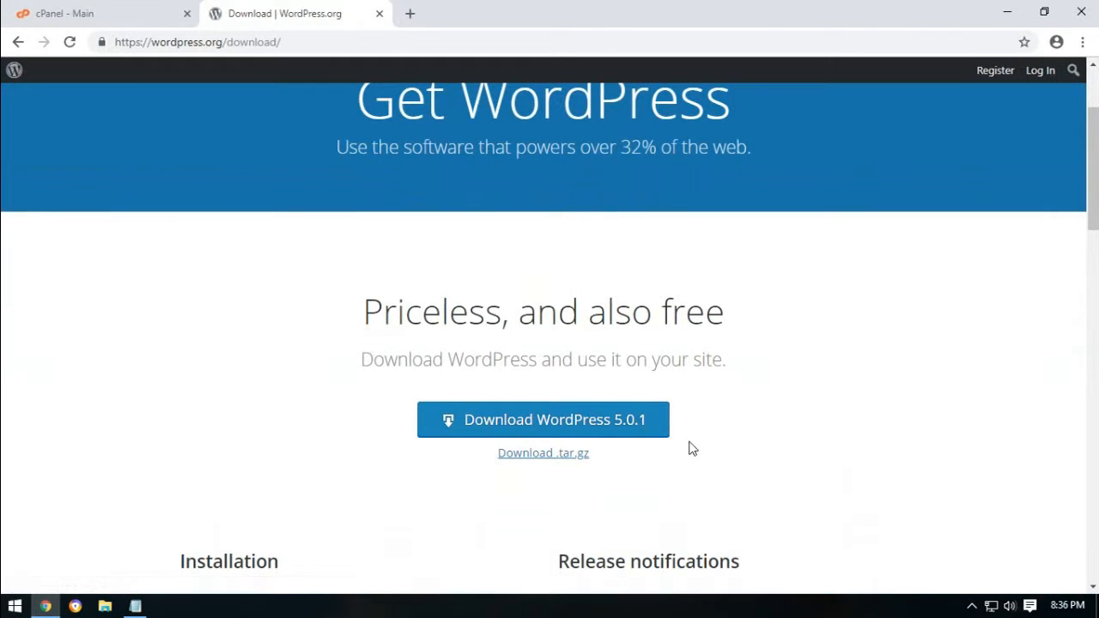
{"action": "left_click", "coordinate": [547, 421]}
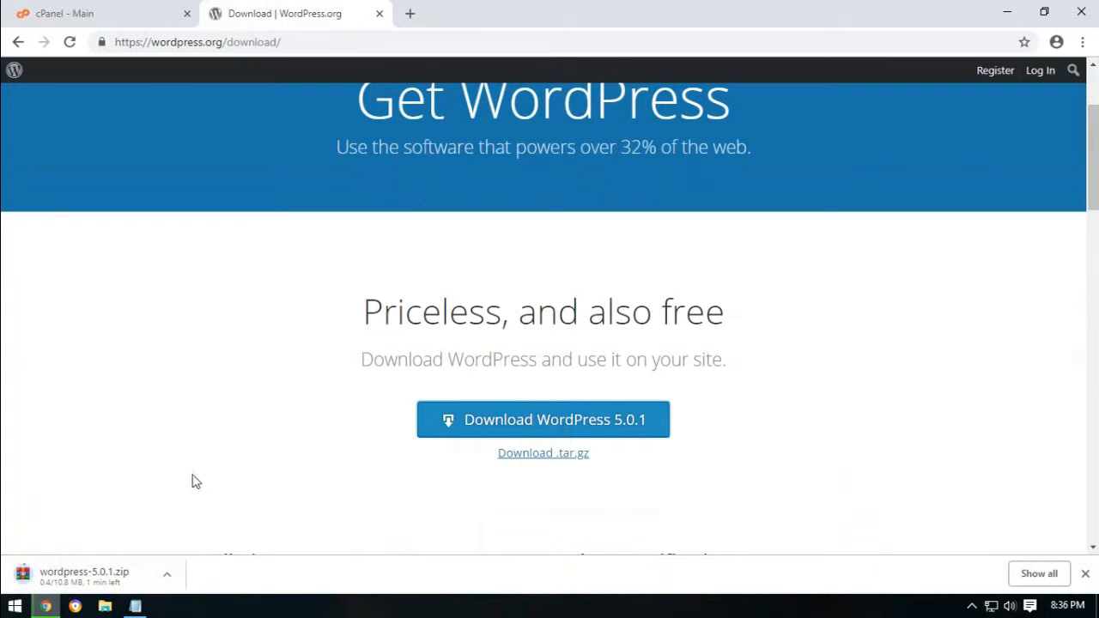
Open File Manager in cPanel and enter the empty public_html folder.
{"action": "left_click", "coordinate": [130, 12]}
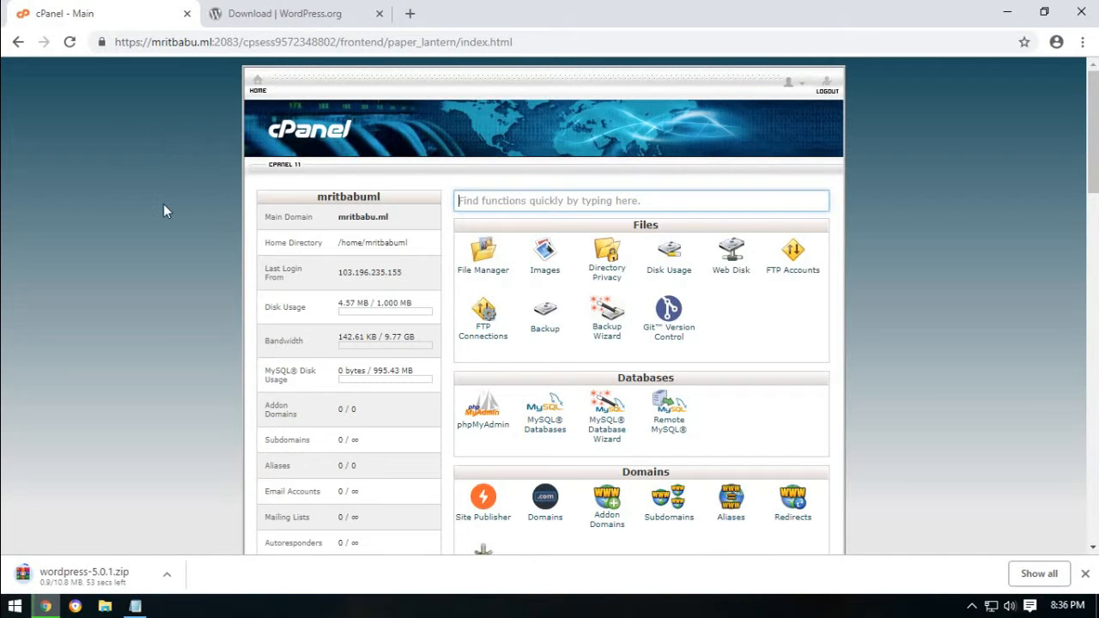
{"action": "left_click", "coordinate": [467, 275]}
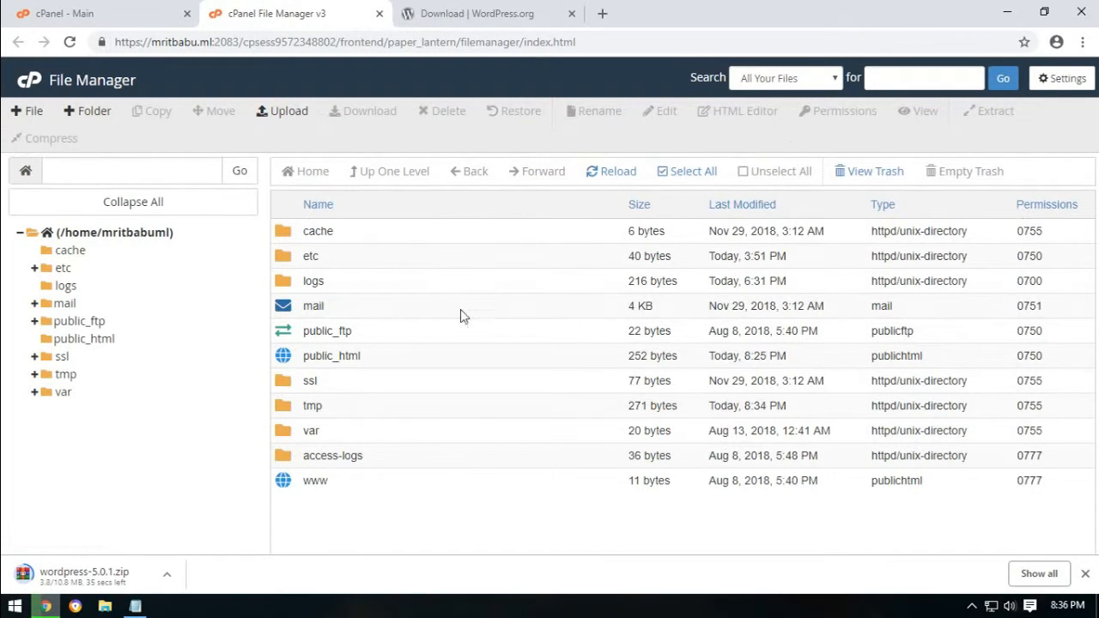
{"action": "double_click", "coordinate": [285, 361]}
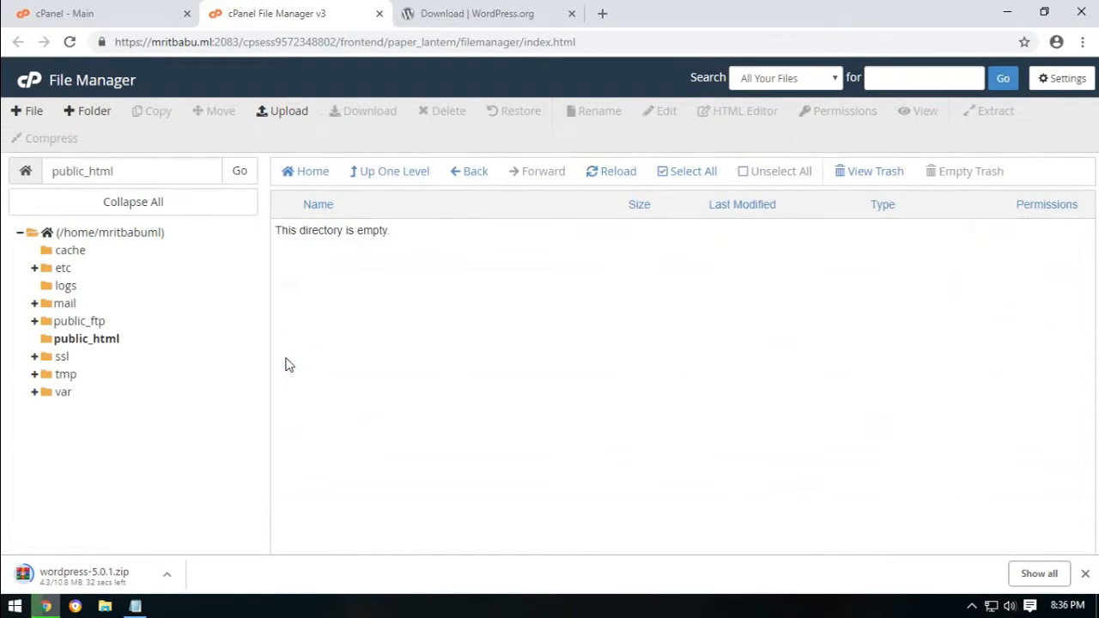
{"action": "left_click_drag", "start_coordinate": [300, 232], "coordinate": [441, 240]}
{"action": "left_click", "coordinate": [446, 243]}
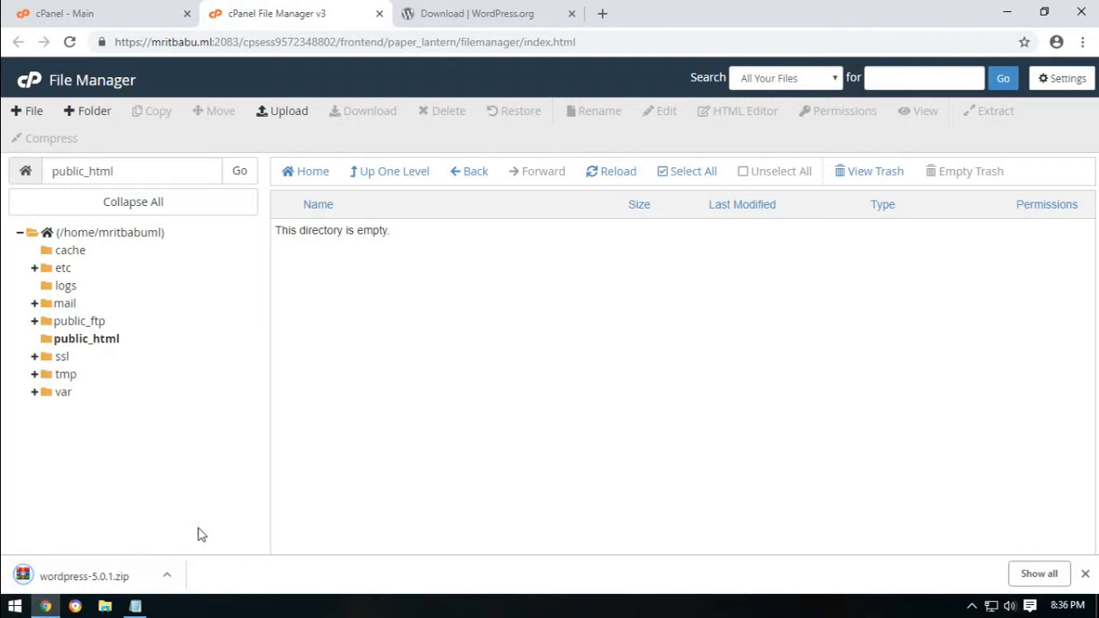
Show the finished wordpress-5.0.1.zip in its folder, then open the public_html Upload page.
{"action": "left_click", "coordinate": [168, 576]}
{"action": "left_click", "coordinate": [196, 522]}
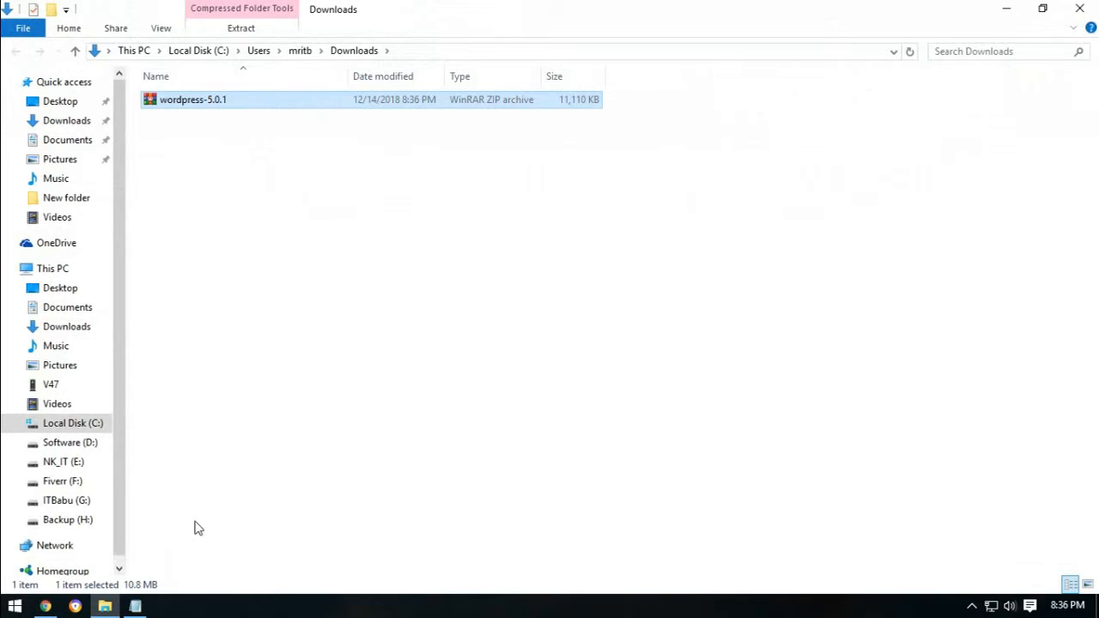
{"action": "left_click", "coordinate": [1001, 8]}
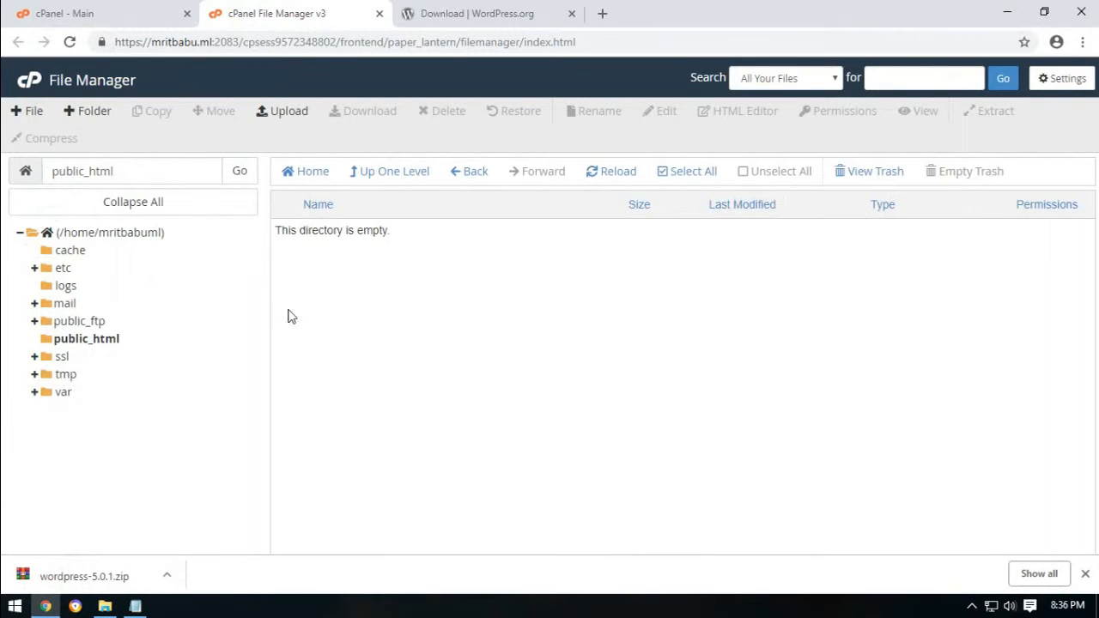
{"action": "left_click", "coordinate": [282, 112]}
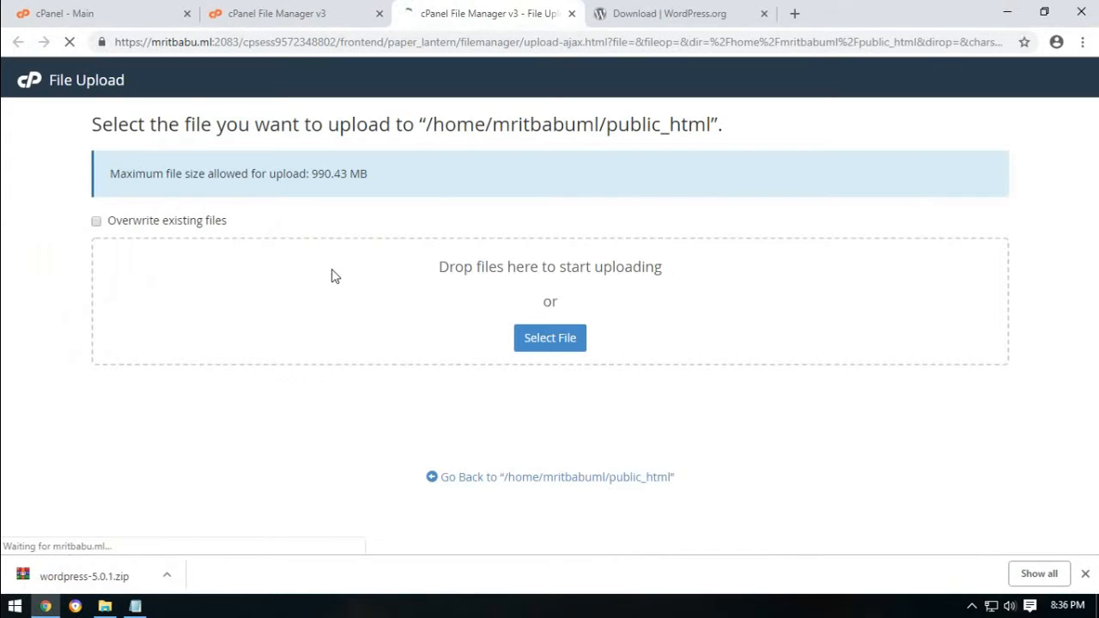
Upload wordpress-5.0.1.zip to public_html until 100%, then go back to the File Manager tab.
{"action": "left_click", "coordinate": [550, 336]}
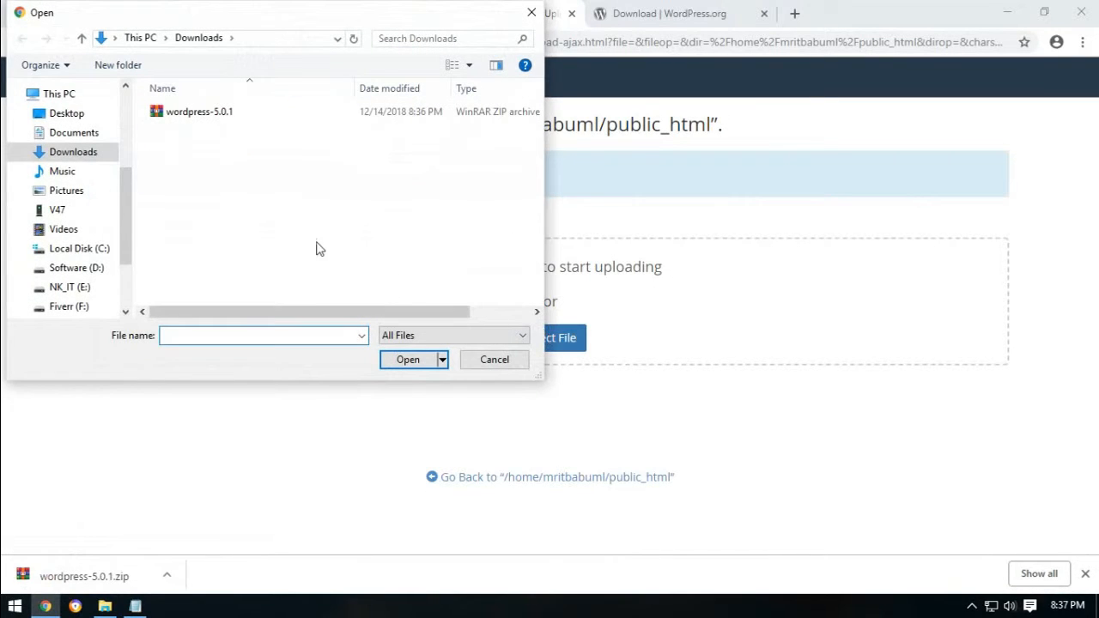
{"action": "left_click", "coordinate": [191, 113]}
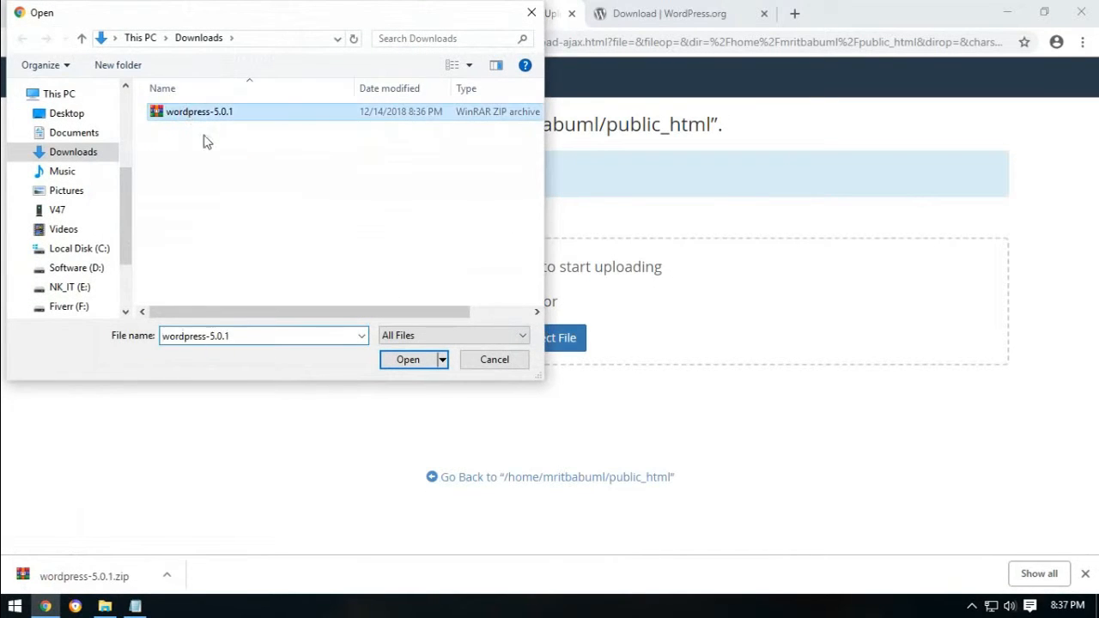
{"action": "left_click", "coordinate": [401, 359]}
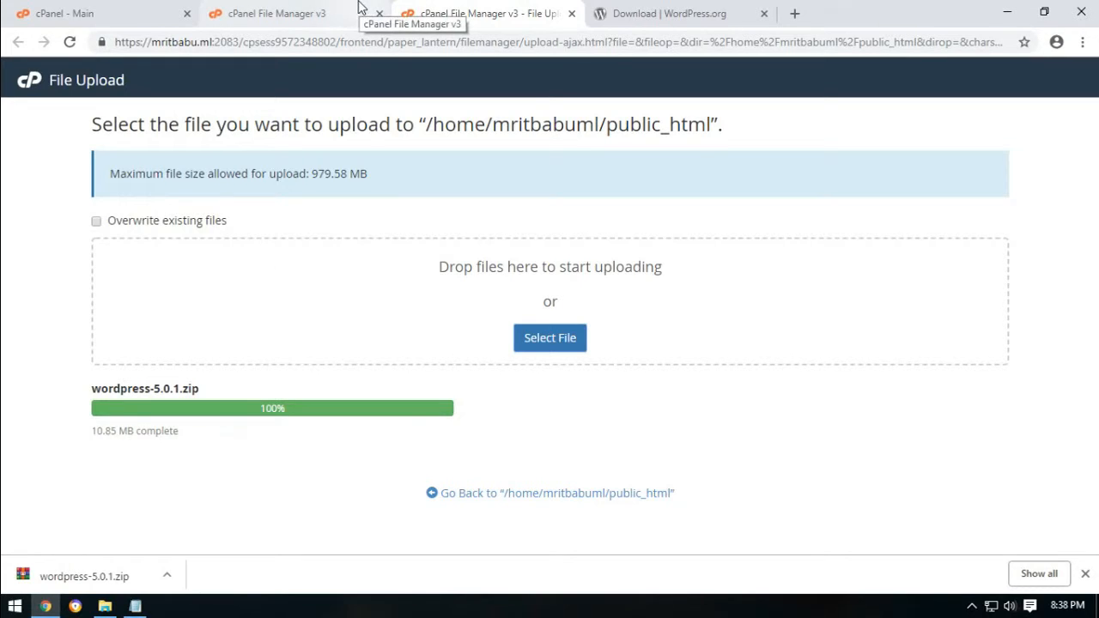
{"action": "left_click", "coordinate": [305, 7]}
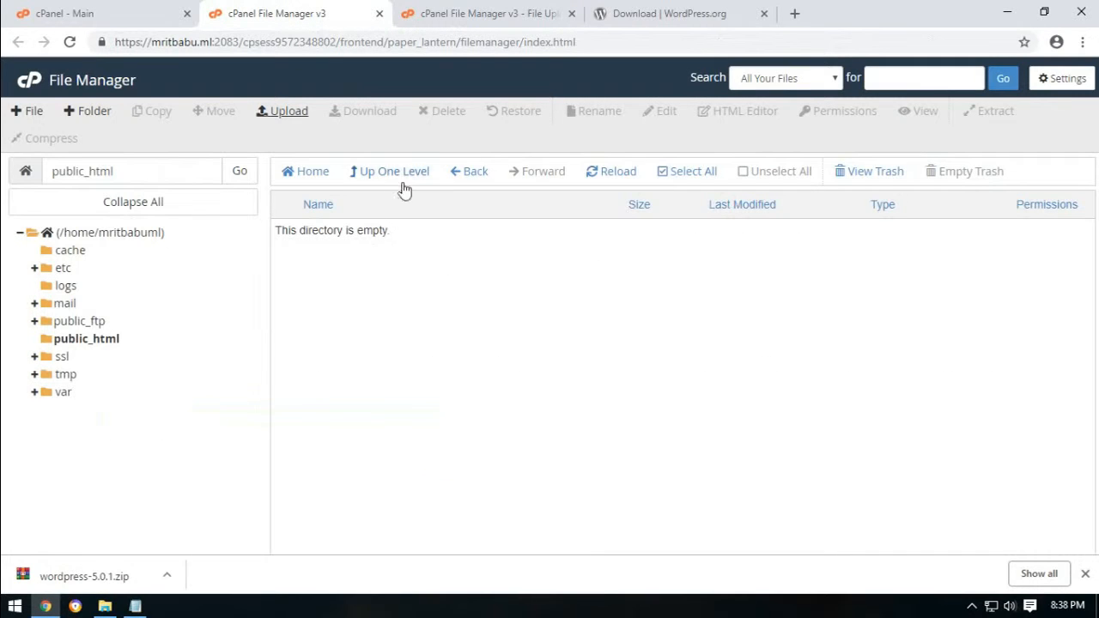
Extract wordpress-5.0.1.zip into /public_html.
{"action": "left_click", "coordinate": [598, 183]}
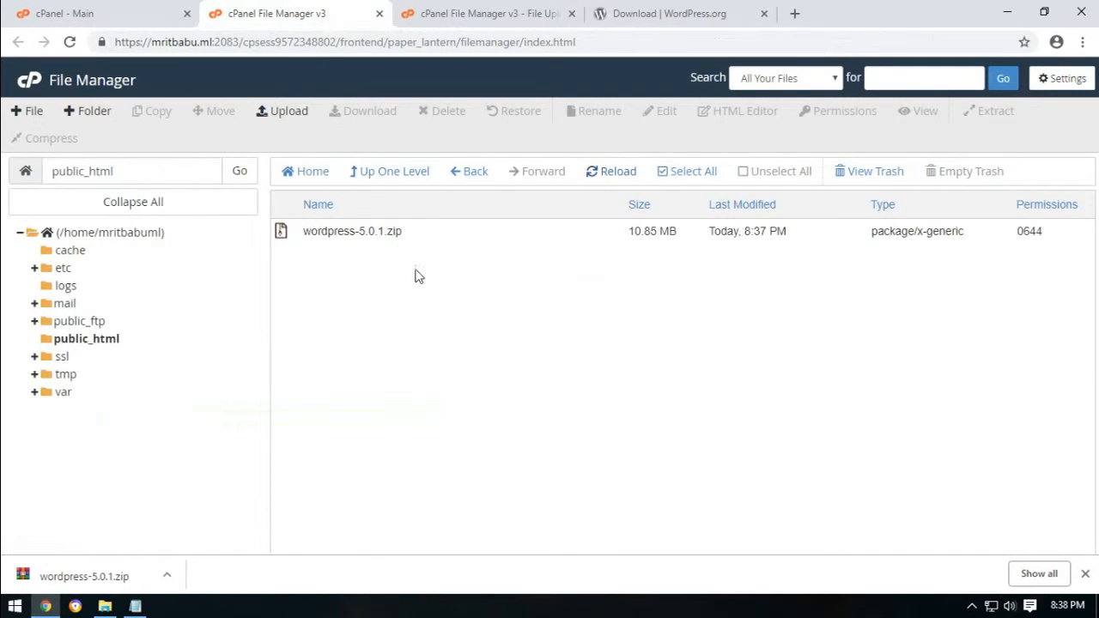
{"action": "right_click", "coordinate": [339, 231]}
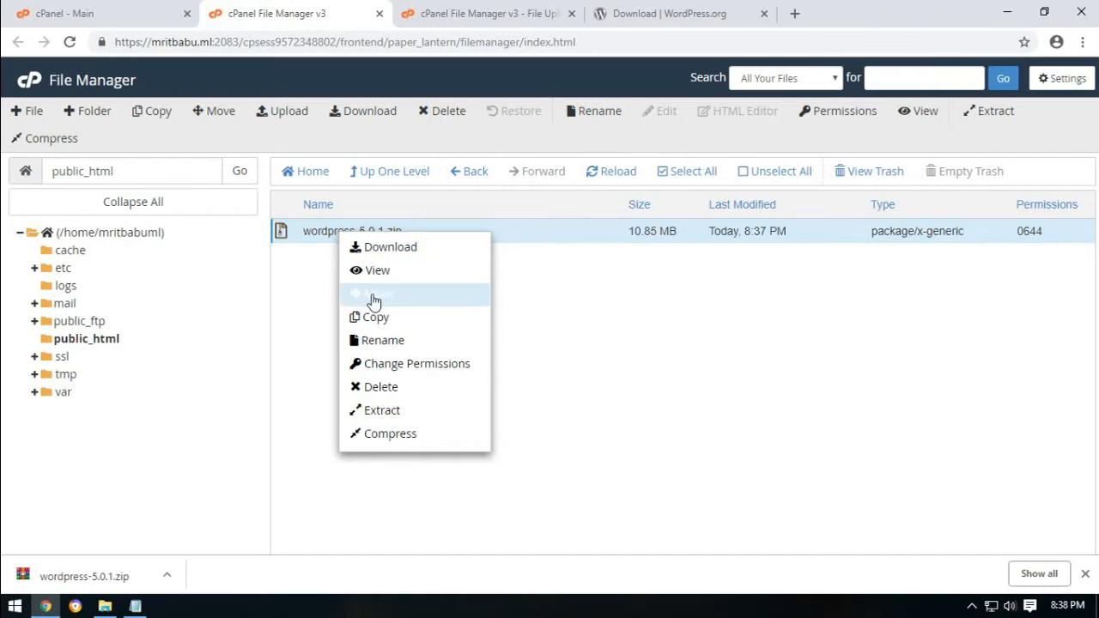
{"action": "left_click", "coordinate": [393, 415]}
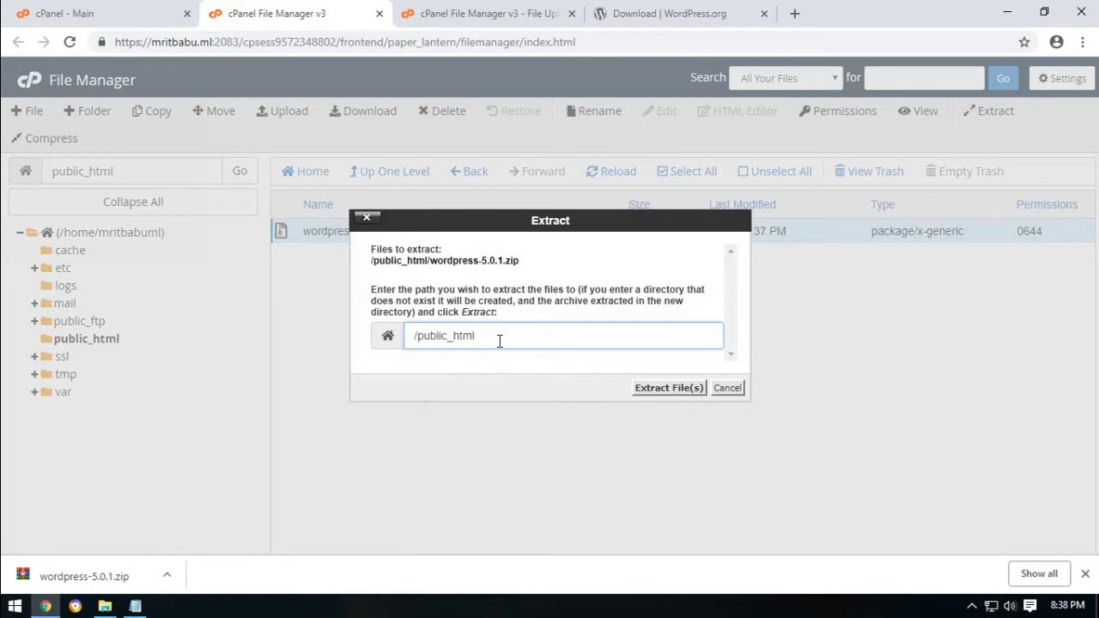
{"action": "left_click", "coordinate": [653, 391]}
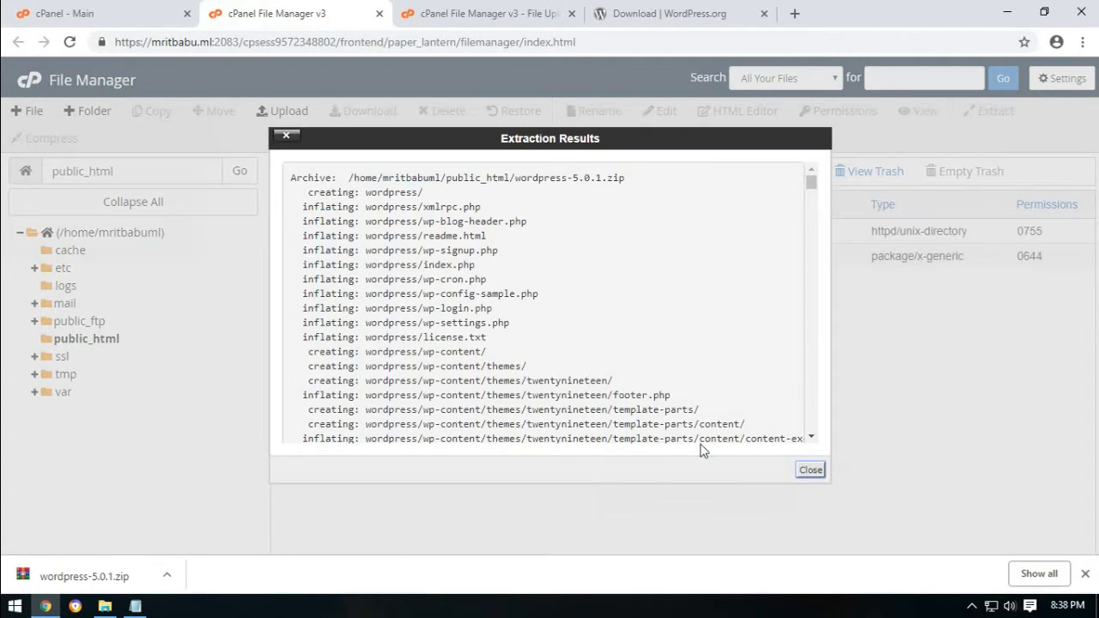
{"action": "left_click", "coordinate": [810, 469]}
Delete wordpress-5.0.1.zip, moving it to the trash.
{"action": "left_click", "coordinate": [289, 263]}
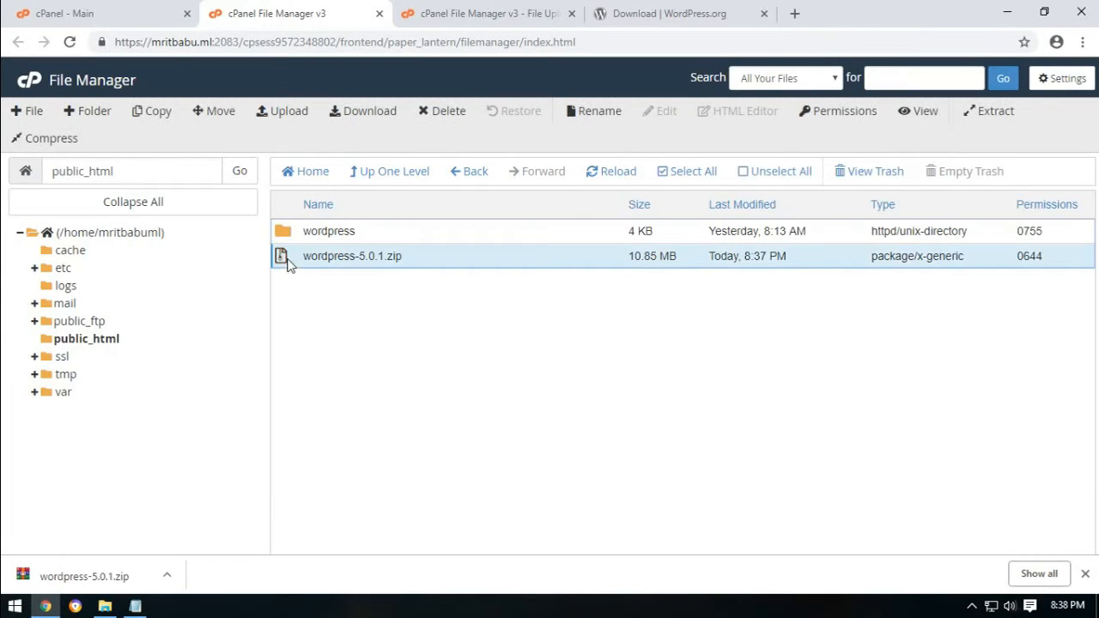
{"action": "left_click", "coordinate": [443, 112]}
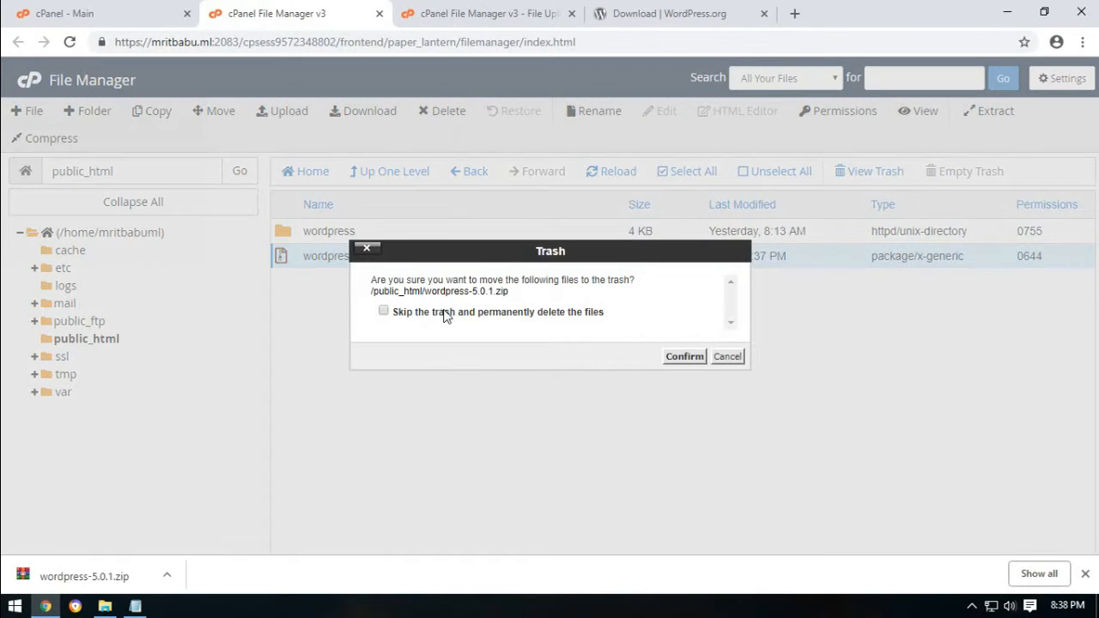
{"action": "left_click", "coordinate": [678, 356]}
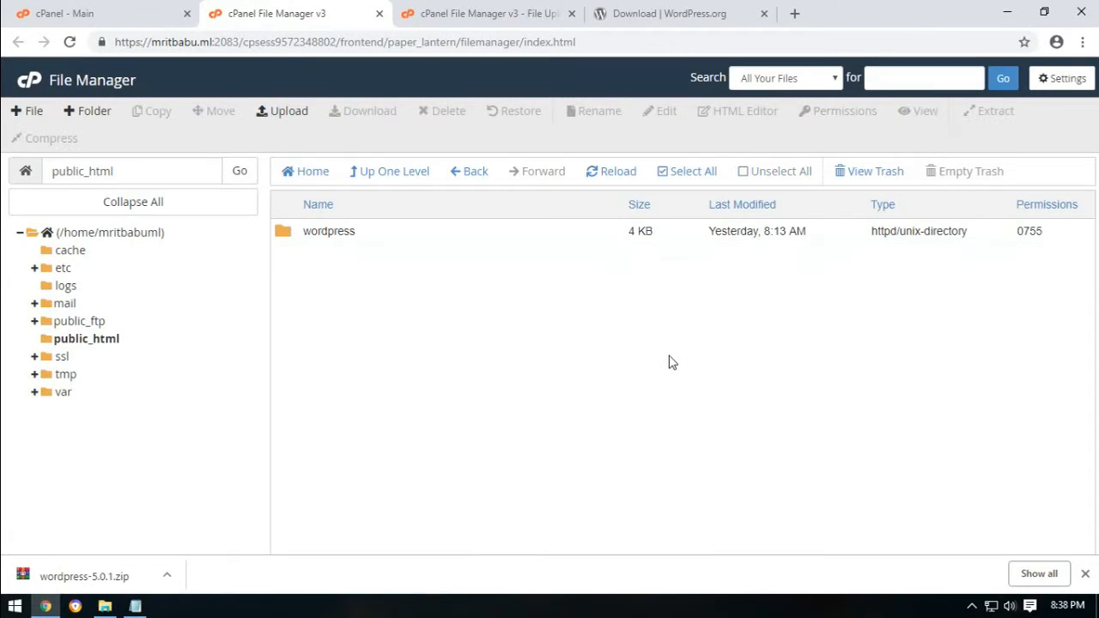
{"action": "left_click", "coordinate": [794, 13]}
Load mritbabu.ml and follow its wordpress/ link to the WordPress setup page.
{"action": "type", "text": "mritbabu"}
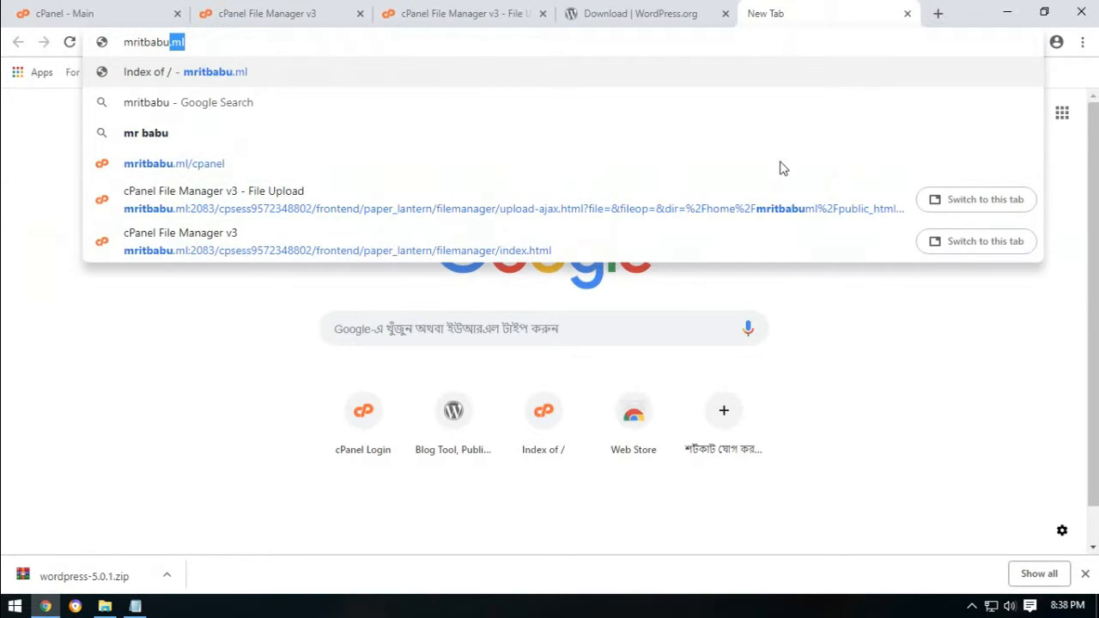
{"action": "key", "text": "Return"}
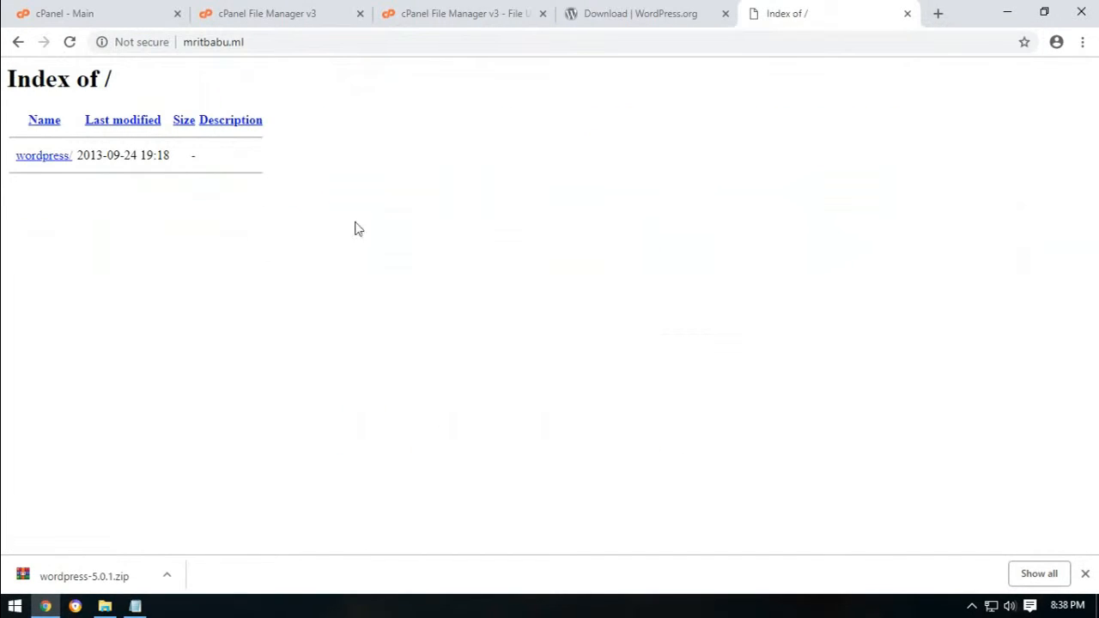
{"action": "left_click", "coordinate": [57, 162]}
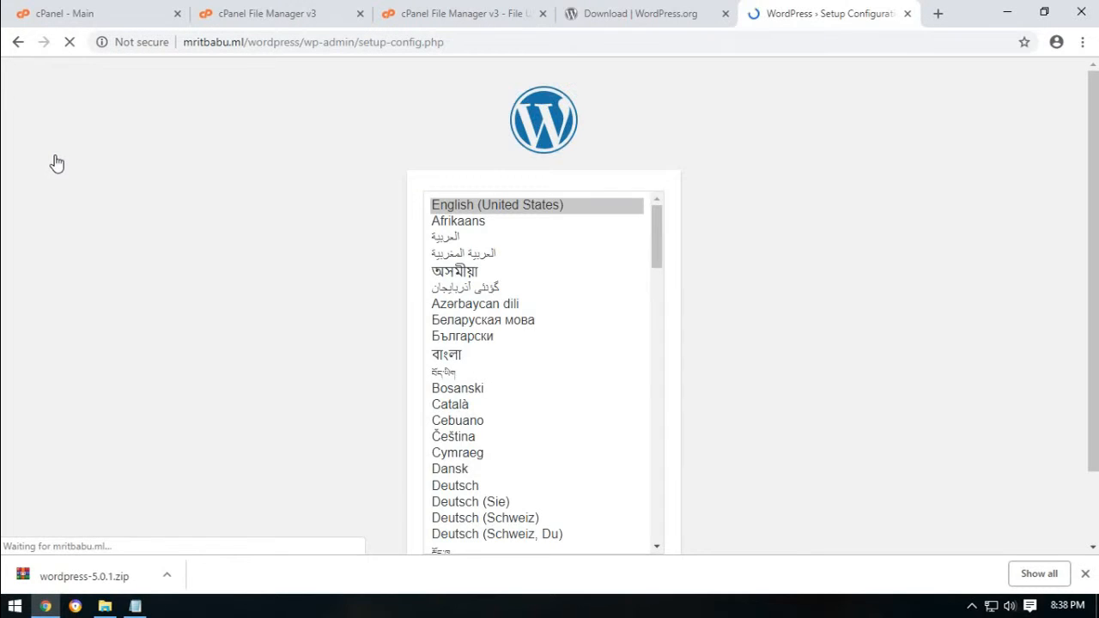
{"action": "left_click", "coordinate": [669, 10]}
Move all files from the wordpress folder up into /public_html.
{"action": "left_click", "coordinate": [412, 14]}
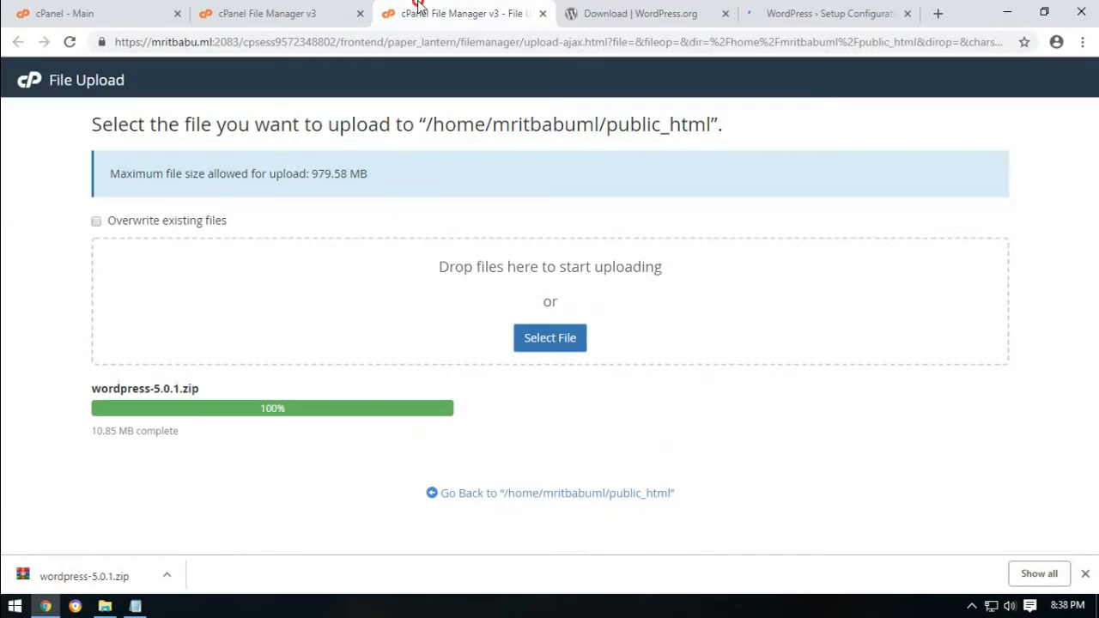
{"action": "left_click", "coordinate": [258, 14]}
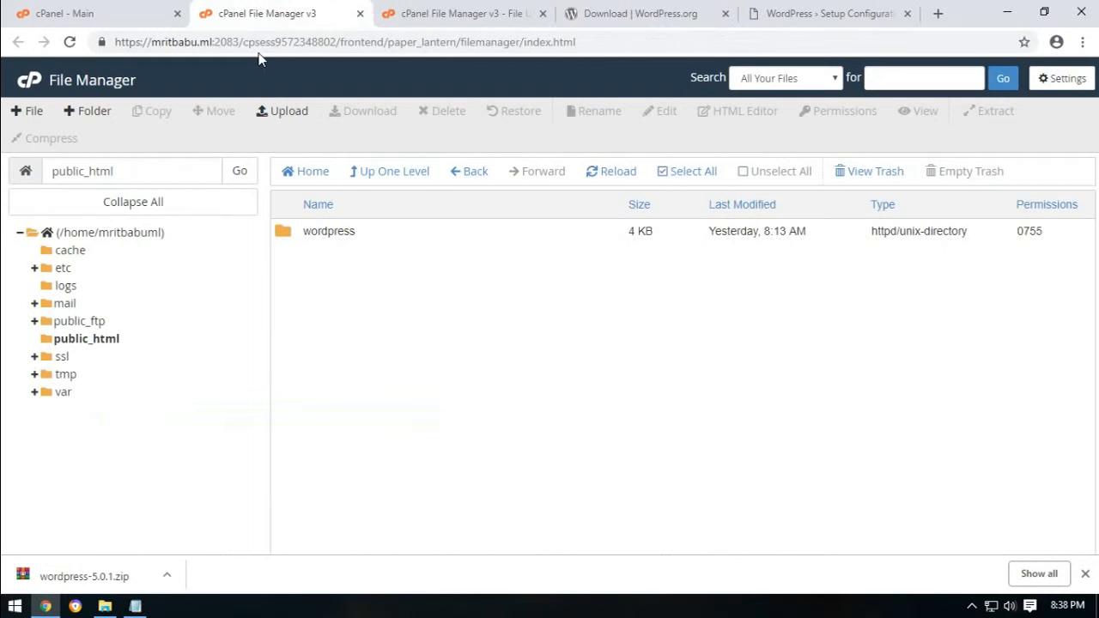
{"action": "left_click", "coordinate": [331, 234]}
{"action": "double_click", "coordinate": [290, 235]}
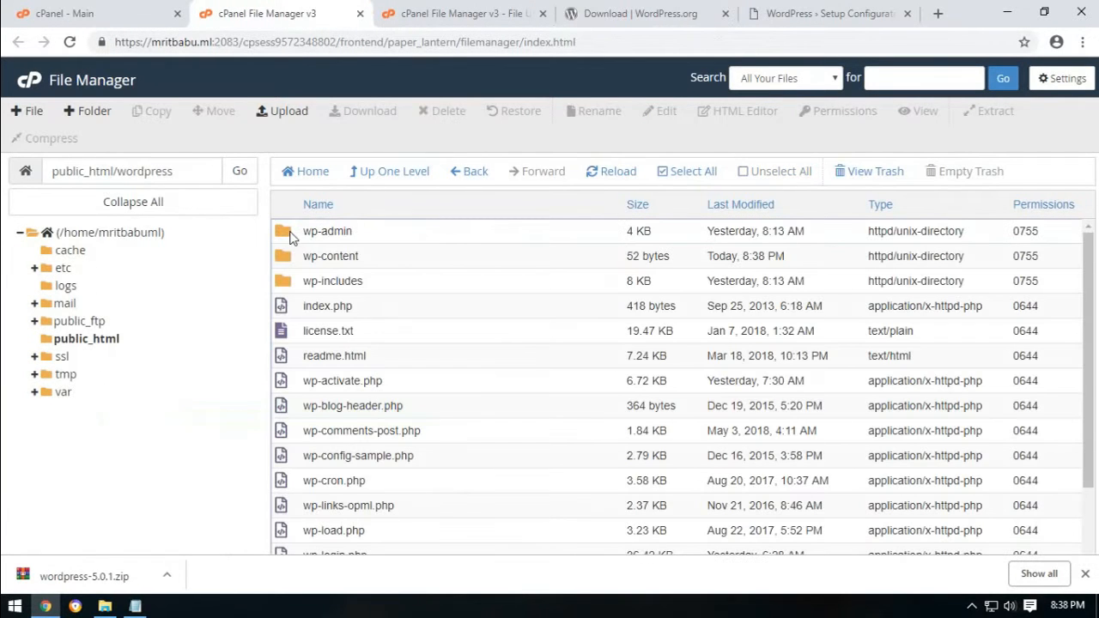
{"action": "left_click", "coordinate": [670, 171]}
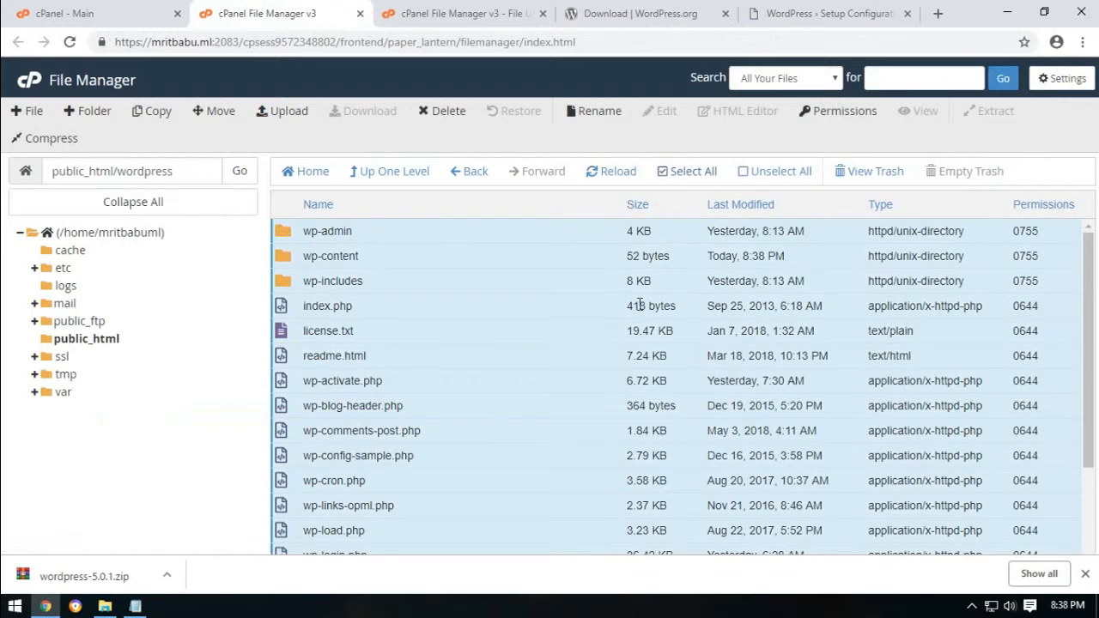
{"action": "left_click", "coordinate": [216, 110]}
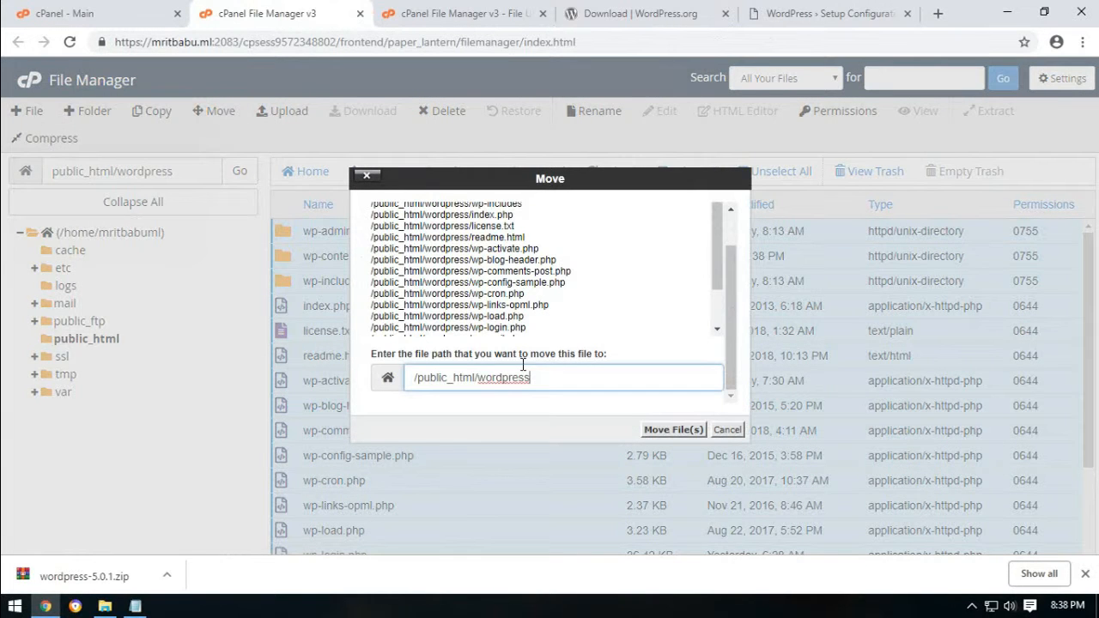
{"action": "double_click", "coordinate": [481, 377]}
{"action": "key", "text": "BackSpace"}
{"action": "left_click", "coordinate": [669, 431]}
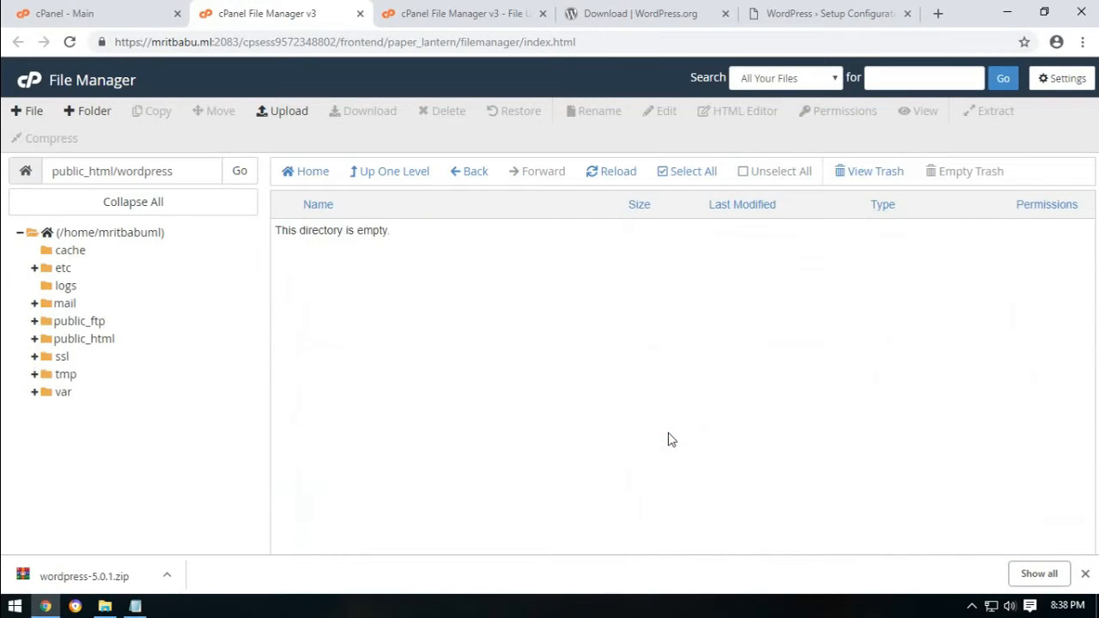
Permanently delete the emptied wordpress folder, skipping trash, and close the setup tab.
{"action": "left_click", "coordinate": [474, 173]}
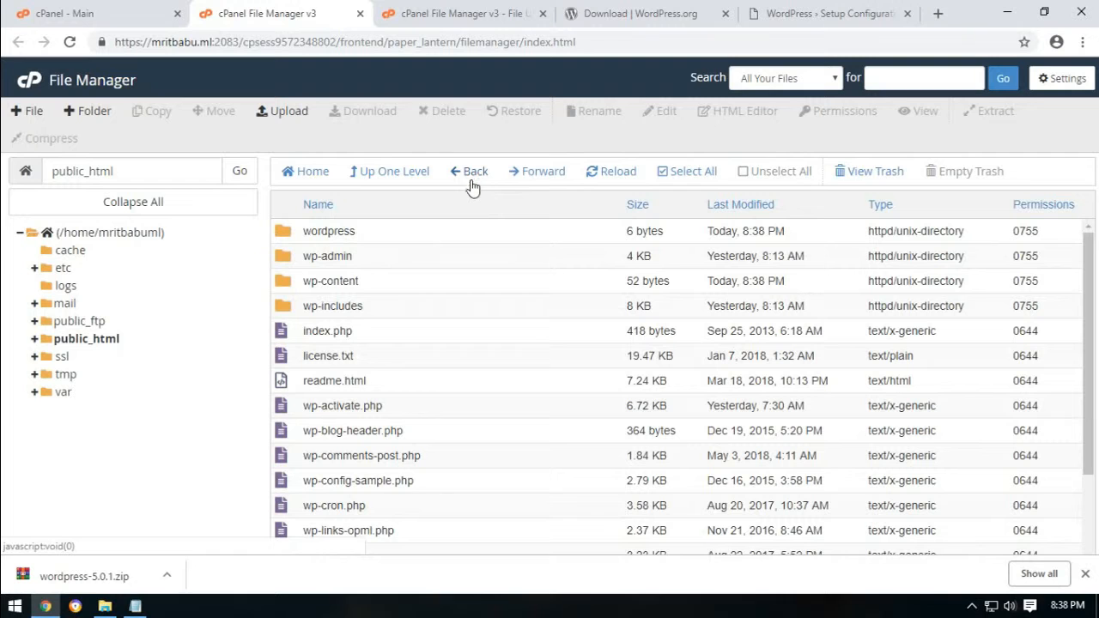
{"action": "left_click", "coordinate": [283, 237]}
{"action": "left_click", "coordinate": [444, 113]}
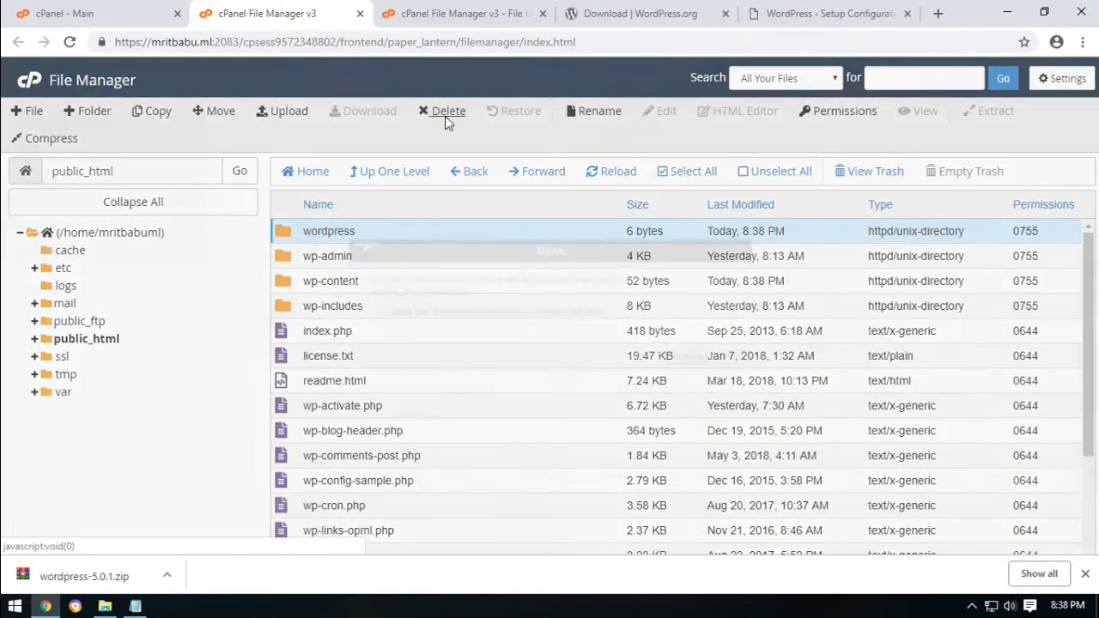
{"action": "left_click", "coordinate": [471, 314]}
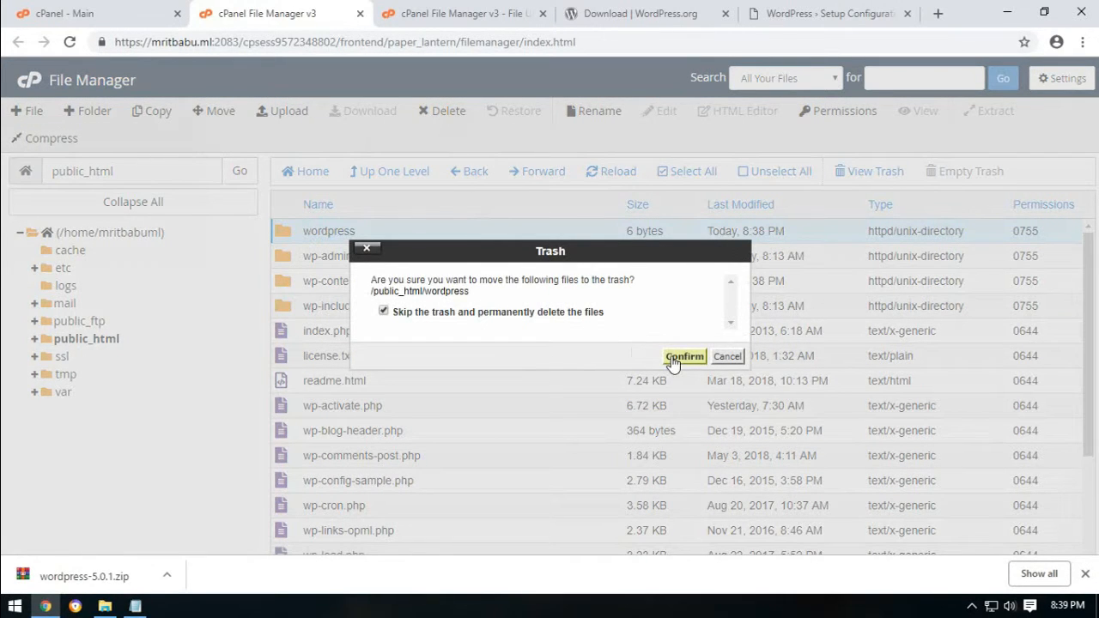
{"action": "left_click", "coordinate": [677, 356]}
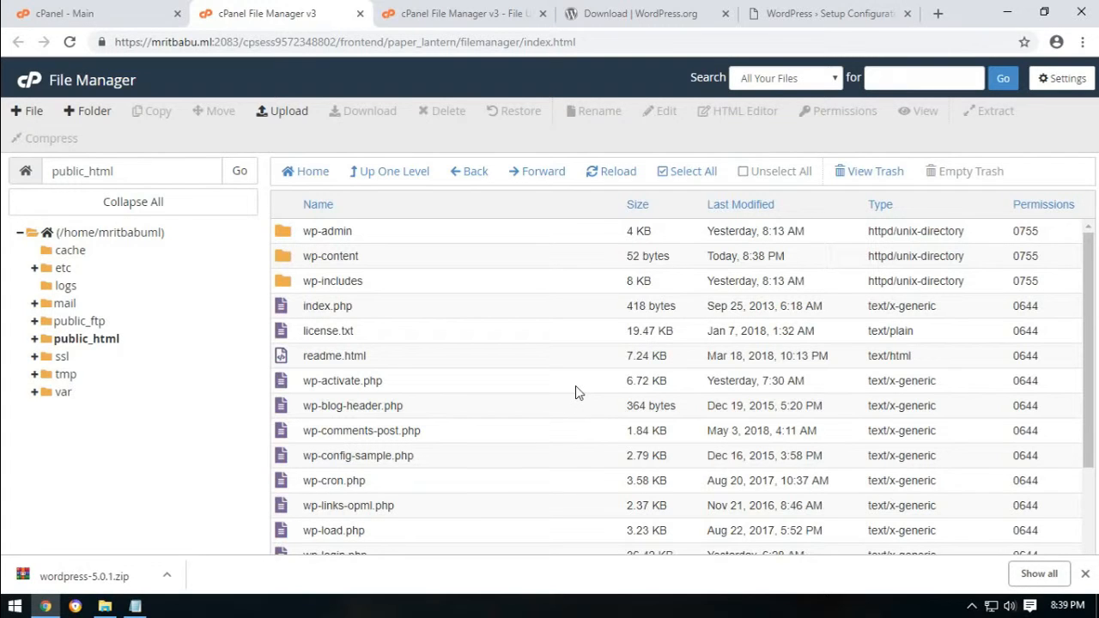
{"action": "left_click", "coordinate": [907, 13]}
Load mritbabu.ml in a new tab and continue setup in English (United States).
{"action": "left_click", "coordinate": [795, 15]}
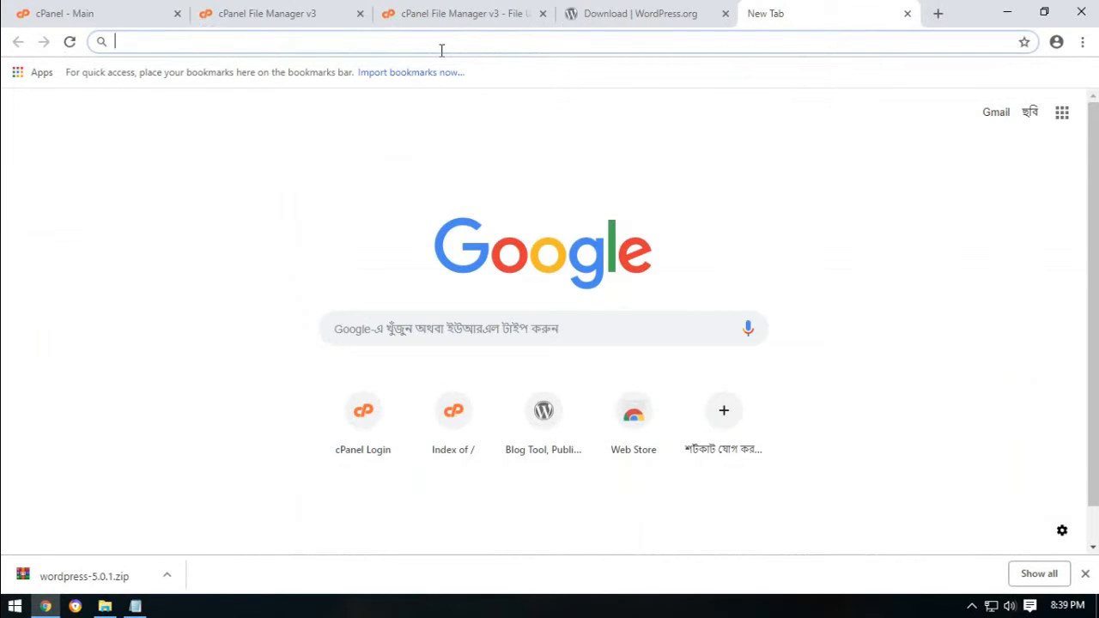
{"action": "type", "text": "mr"}
{"action": "key", "text": "Return"}
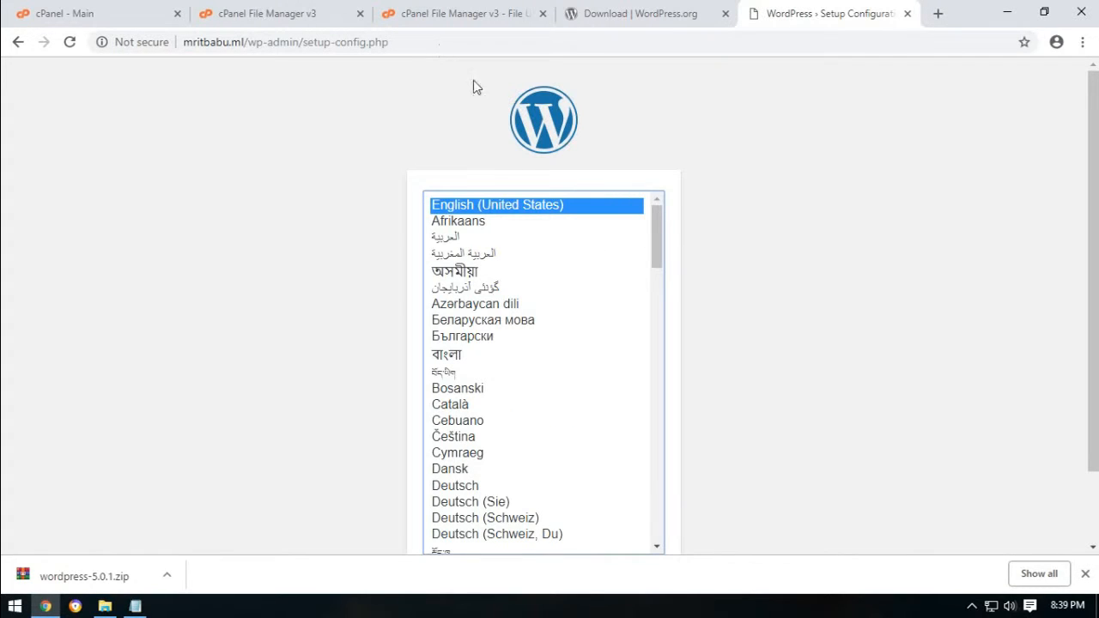
{"action": "scroll", "coordinate": [1093, 129], "scroll_direction": "down", "scroll_amount": 1}
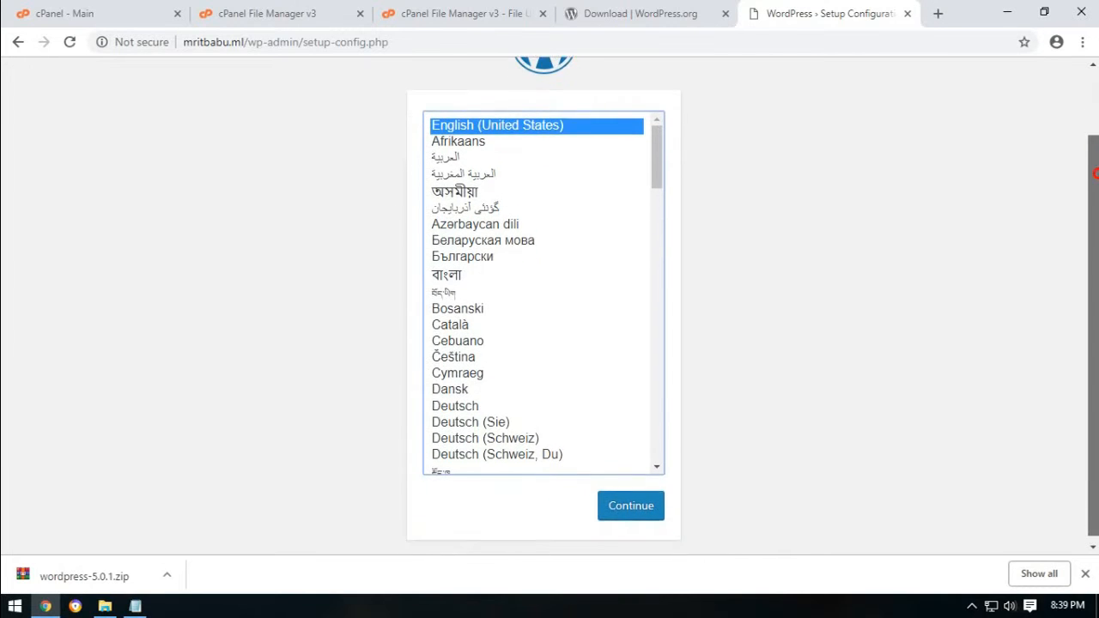
{"action": "scroll", "coordinate": [1093, 129], "scroll_direction": "up", "scroll_amount": 1}
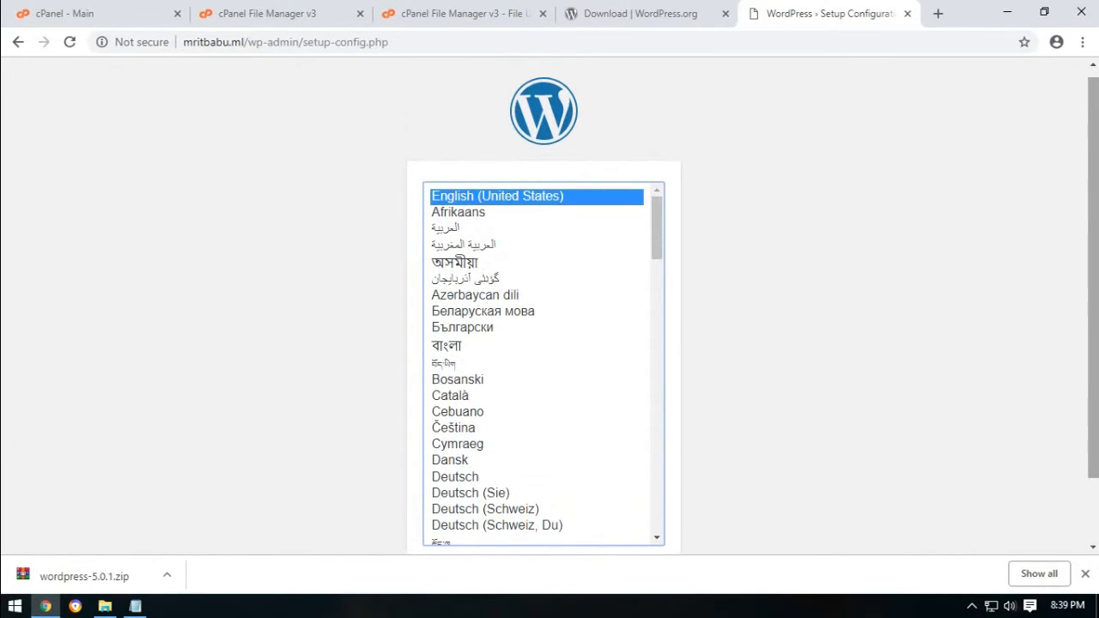
{"action": "left_click", "coordinate": [1085, 574]}
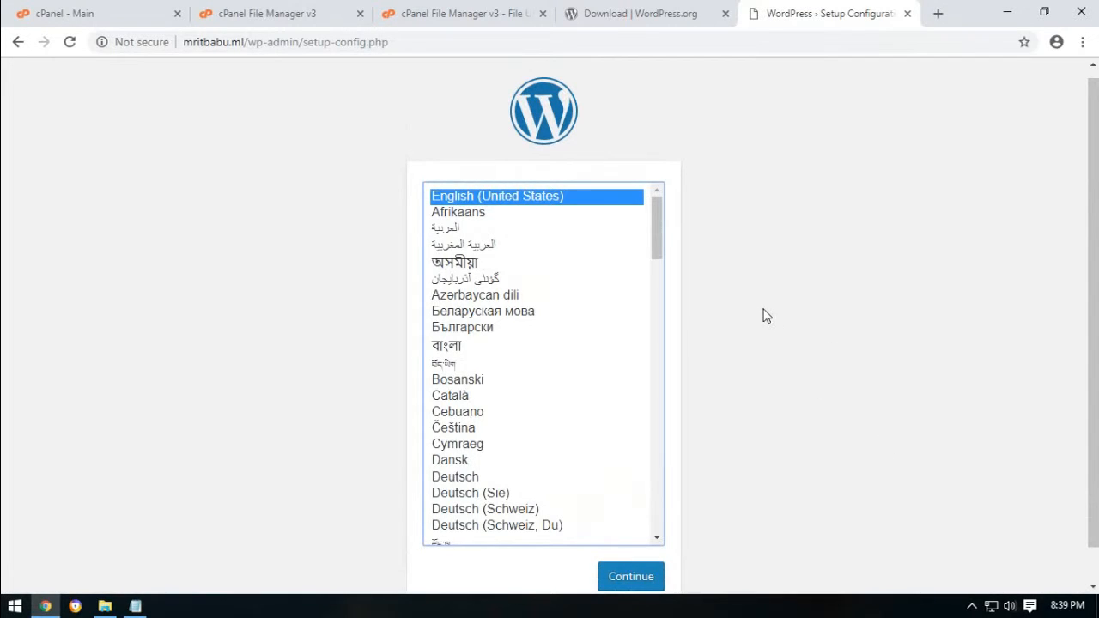
{"action": "left_click", "coordinate": [631, 577]}
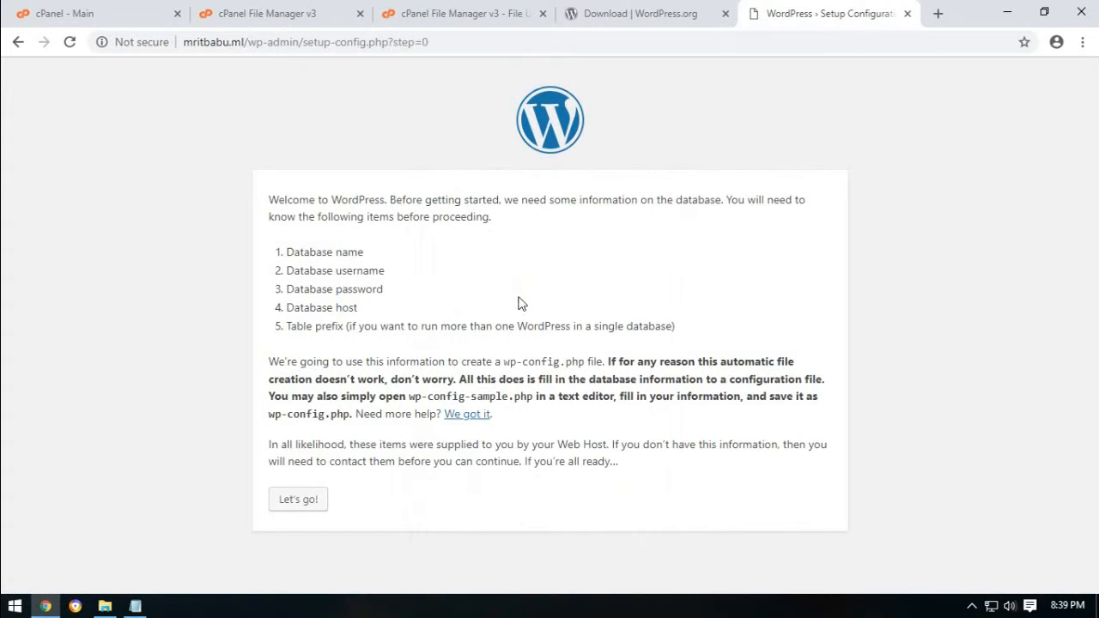
Start the database step and paste the database name mritbabu_main from the hosting notes.
{"action": "left_click", "coordinate": [321, 502]}
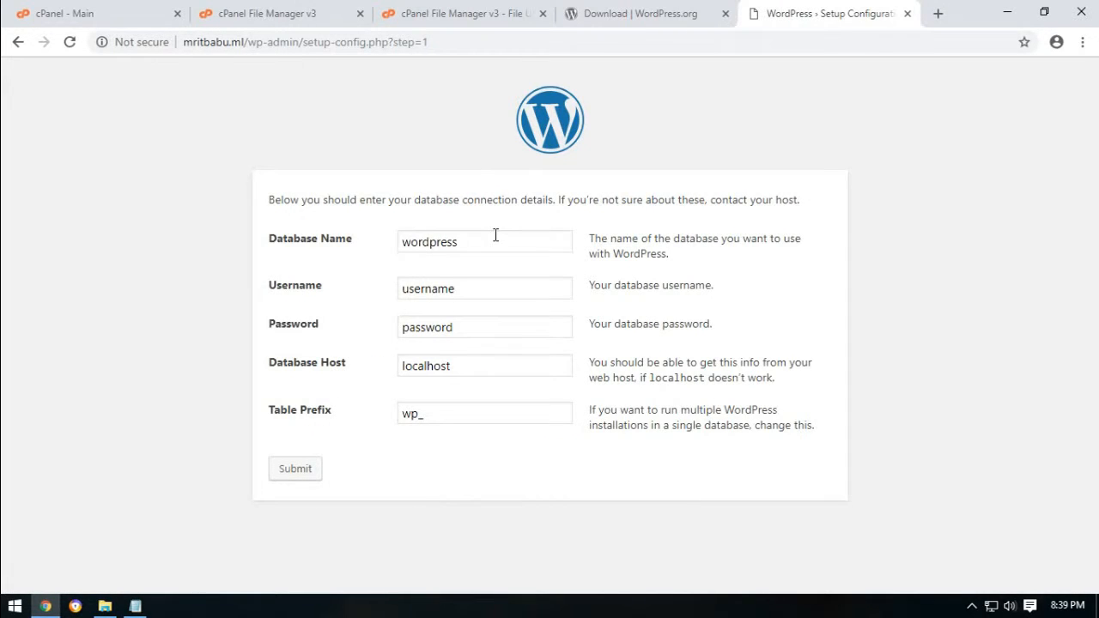
{"action": "left_click", "coordinate": [134, 606]}
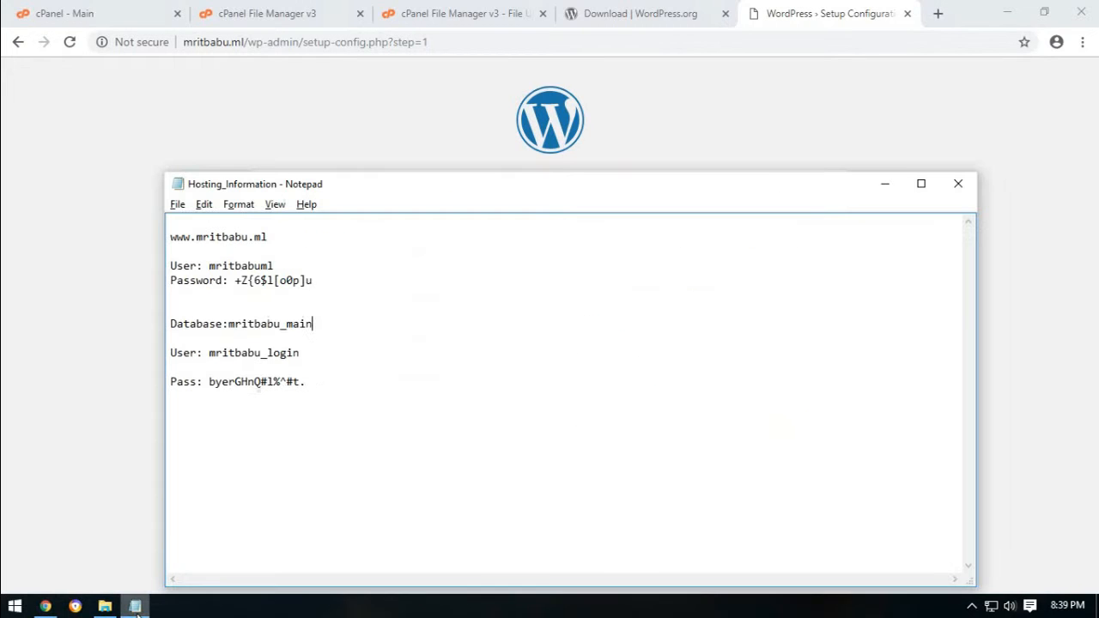
{"action": "left_click_drag", "start_coordinate": [228, 325], "coordinate": [401, 325]}
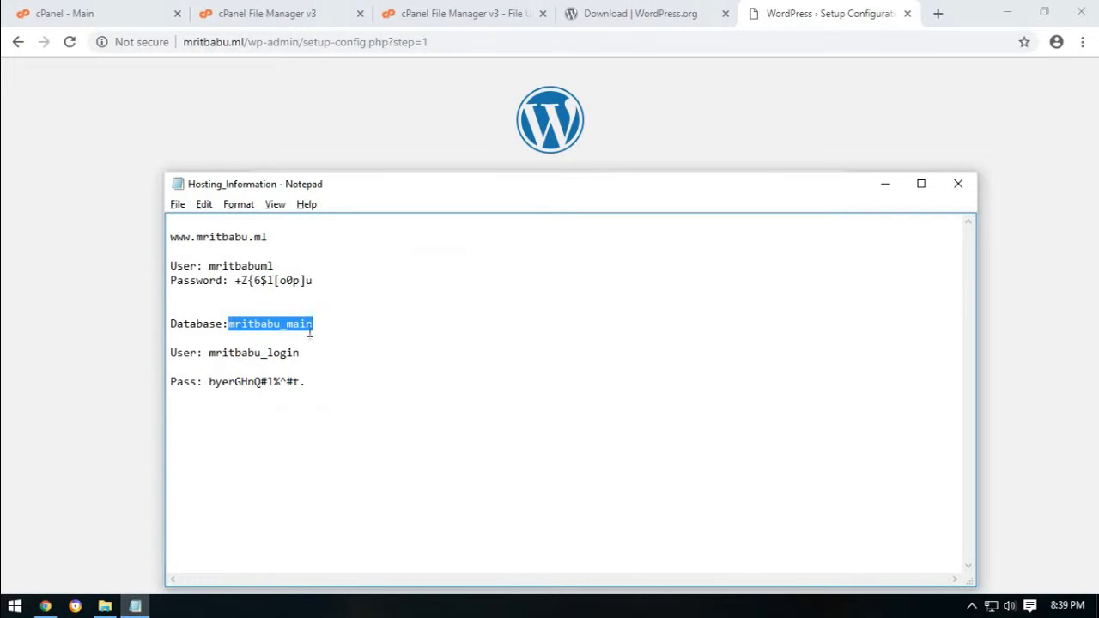
{"action": "right_click", "coordinate": [309, 335]}
{"action": "left_click", "coordinate": [346, 383]}
{"action": "left_click", "coordinate": [346, 152]}
{"action": "double_click", "coordinate": [481, 245]}
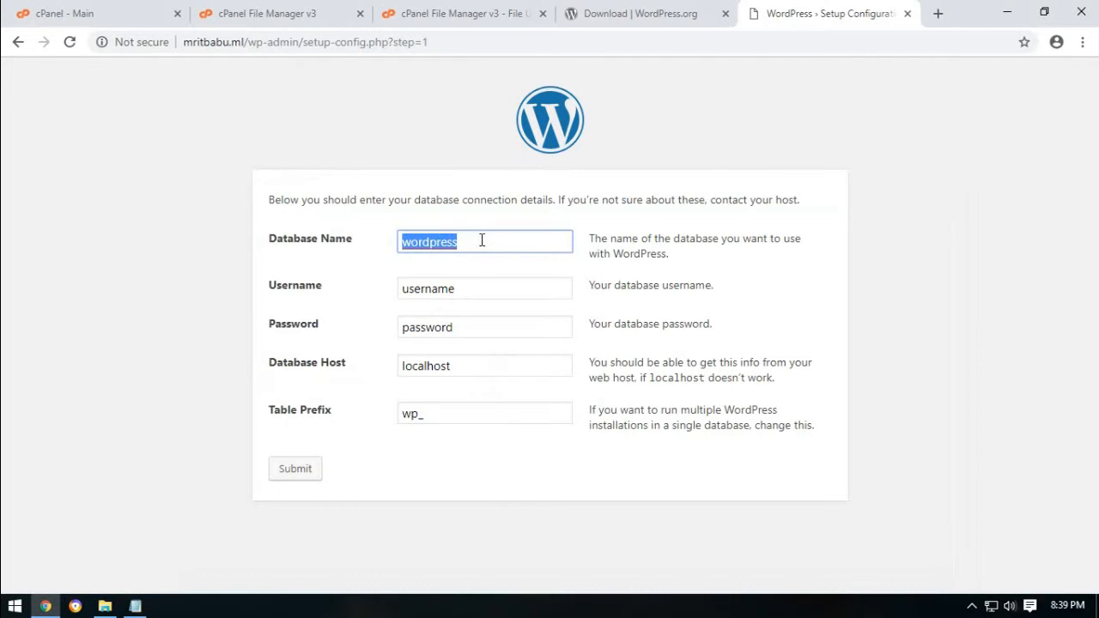
{"action": "right_click", "coordinate": [481, 242]}
{"action": "left_click", "coordinate": [524, 424]}
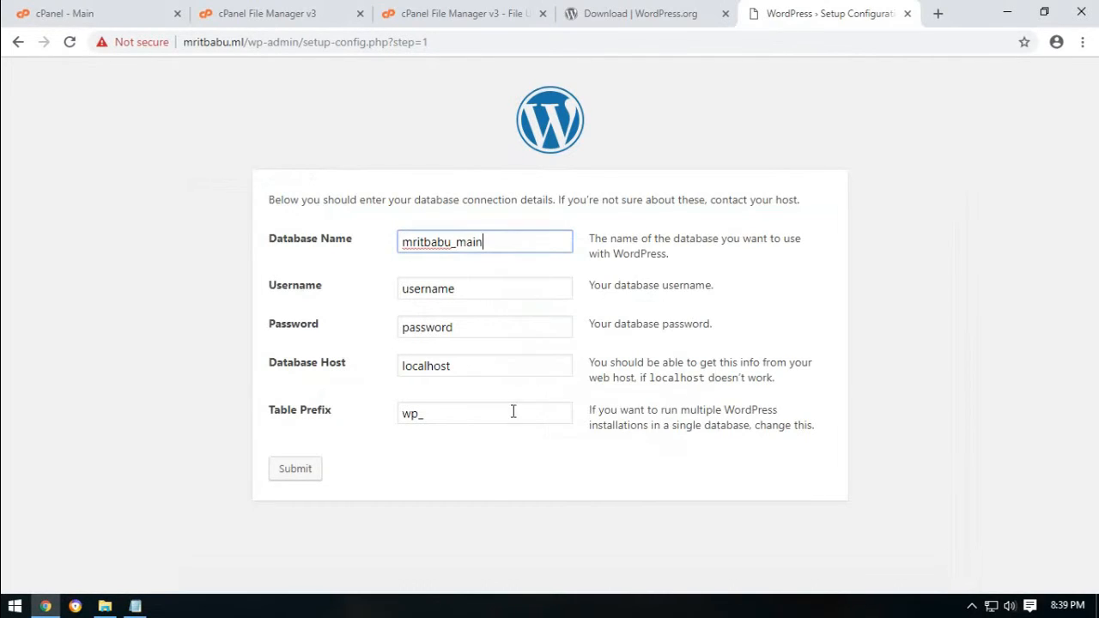
Paste the database user name from the hosting notes into the Username field.
{"action": "left_click", "coordinate": [134, 605]}
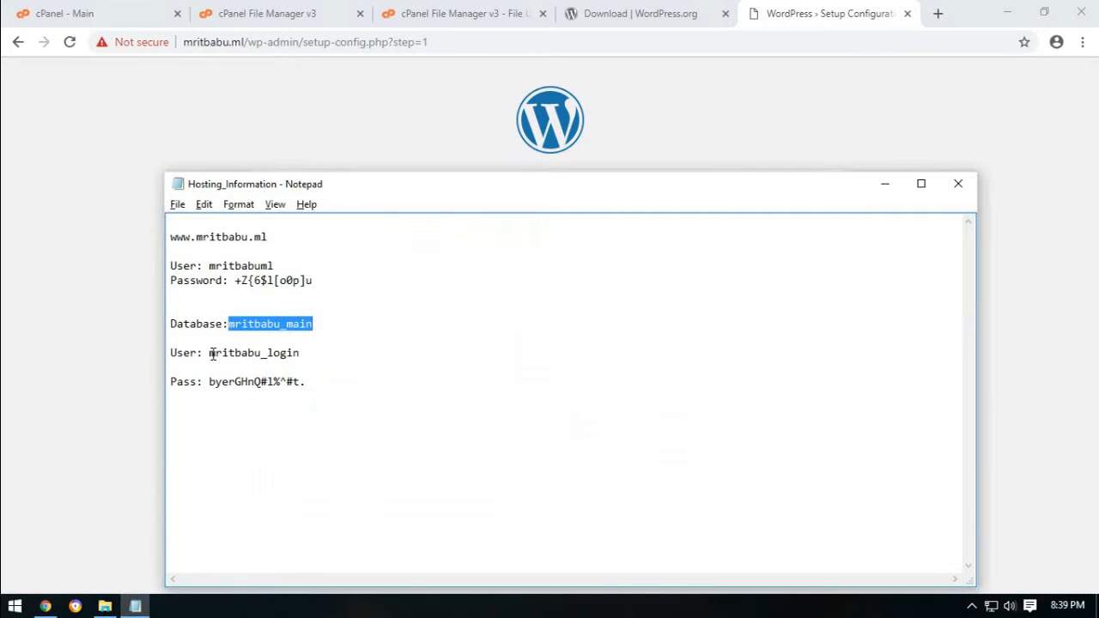
{"action": "left_click_drag", "start_coordinate": [211, 354], "coordinate": [304, 353]}
{"action": "right_click", "coordinate": [287, 350]}
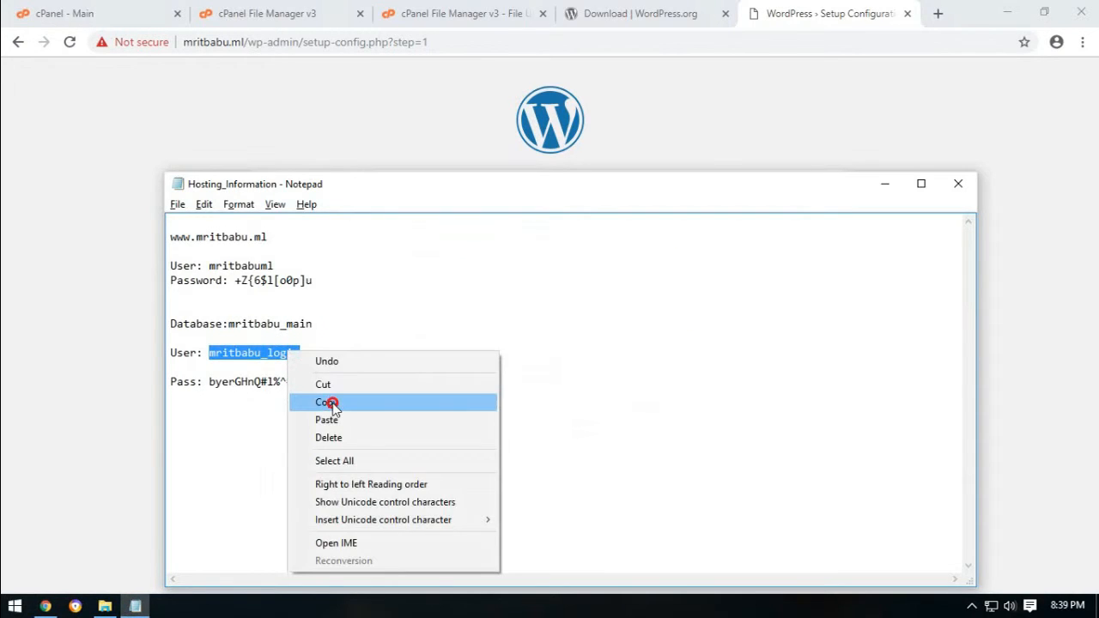
{"action": "left_click", "coordinate": [323, 400]}
{"action": "left_click", "coordinate": [457, 148]}
{"action": "left_click_drag", "start_coordinate": [491, 292], "coordinate": [314, 287]}
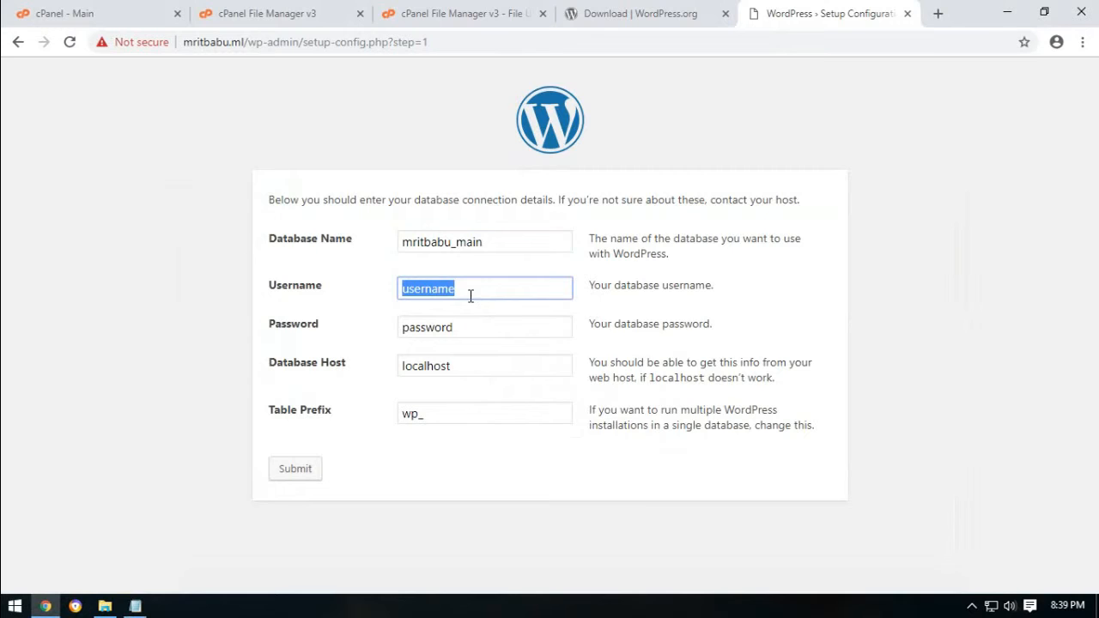
{"action": "right_click", "coordinate": [477, 292]}
{"action": "left_click", "coordinate": [518, 343]}
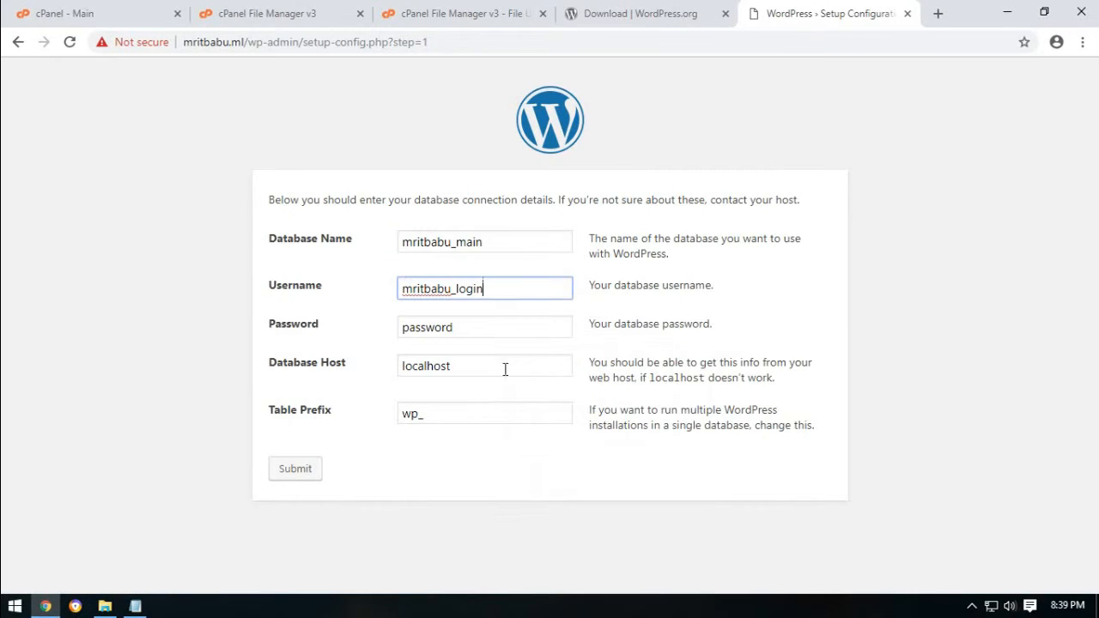
Paste the database password from the hosting notes into the Password field.
{"action": "double_click", "coordinate": [486, 336]}
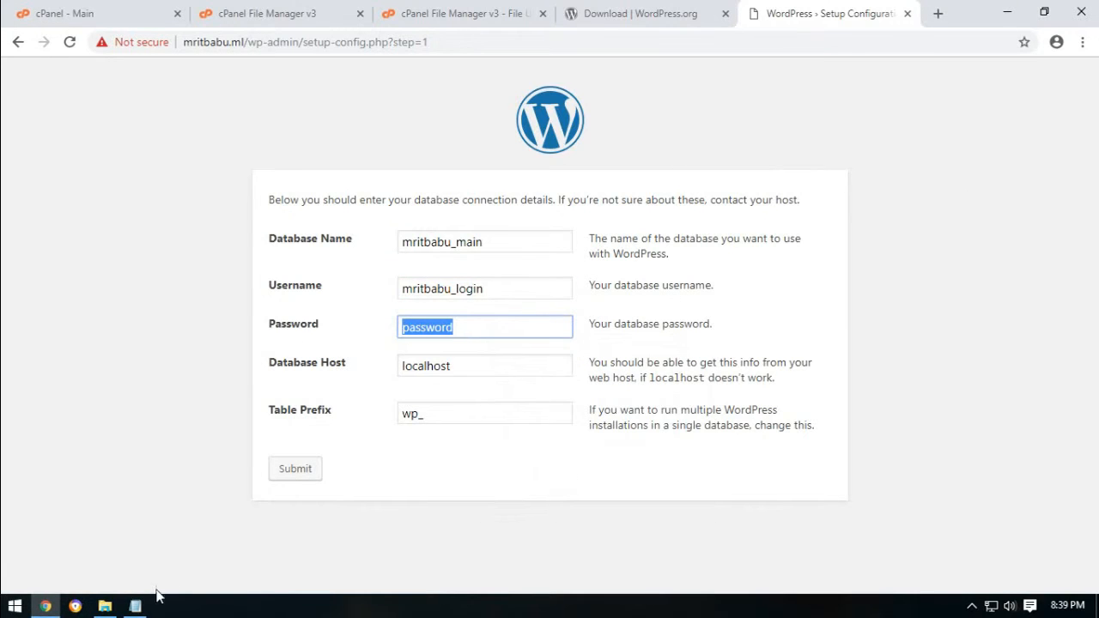
{"action": "left_click", "coordinate": [134, 606]}
{"action": "left_click_drag", "start_coordinate": [210, 381], "coordinate": [306, 381]}
{"action": "right_click", "coordinate": [297, 385]}
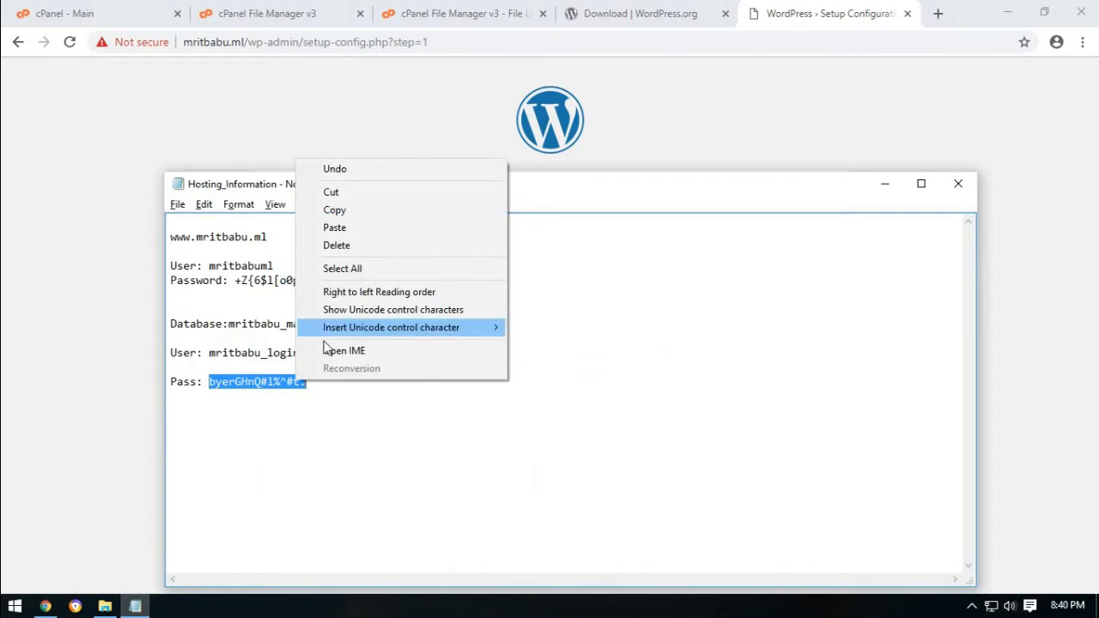
{"action": "left_click", "coordinate": [336, 211]}
{"action": "key", "text": "alt+Tab"}
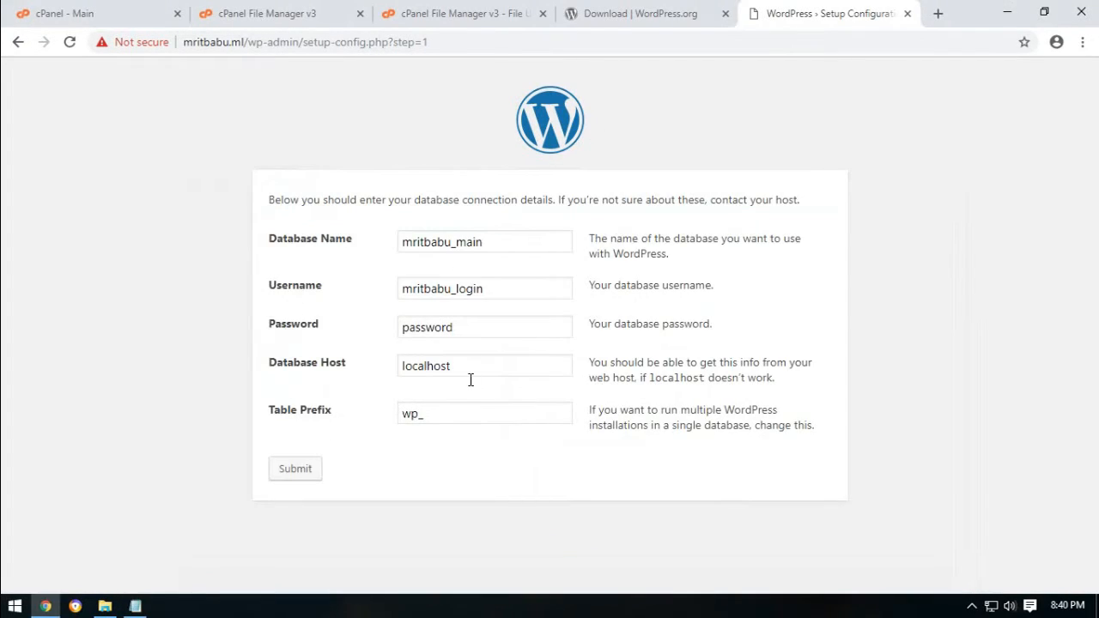
{"action": "double_click", "coordinate": [474, 327]}
{"action": "right_click", "coordinate": [457, 327]}
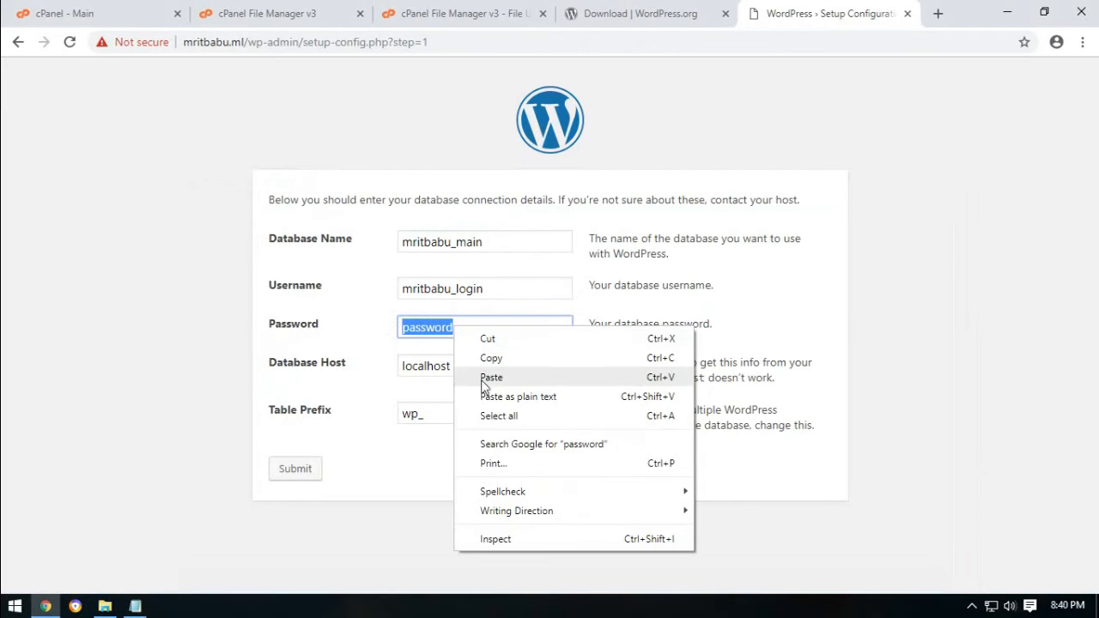
{"action": "left_click", "coordinate": [494, 375]}
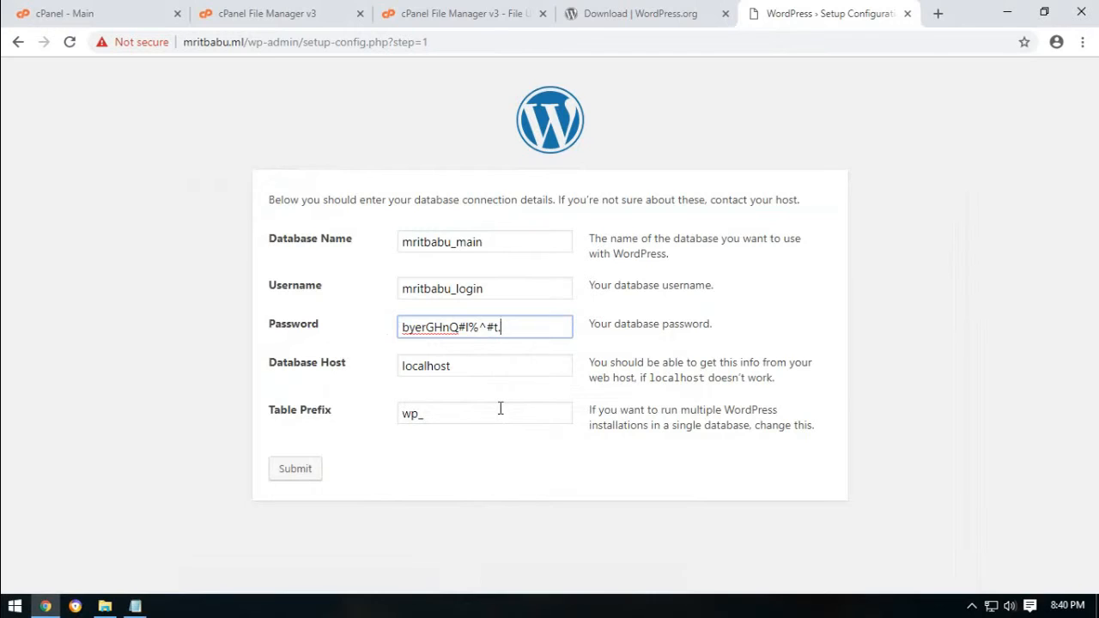
Keep the wp_ table prefix and submit, getting the database connection confirmation.
{"action": "left_click", "coordinate": [433, 413]}
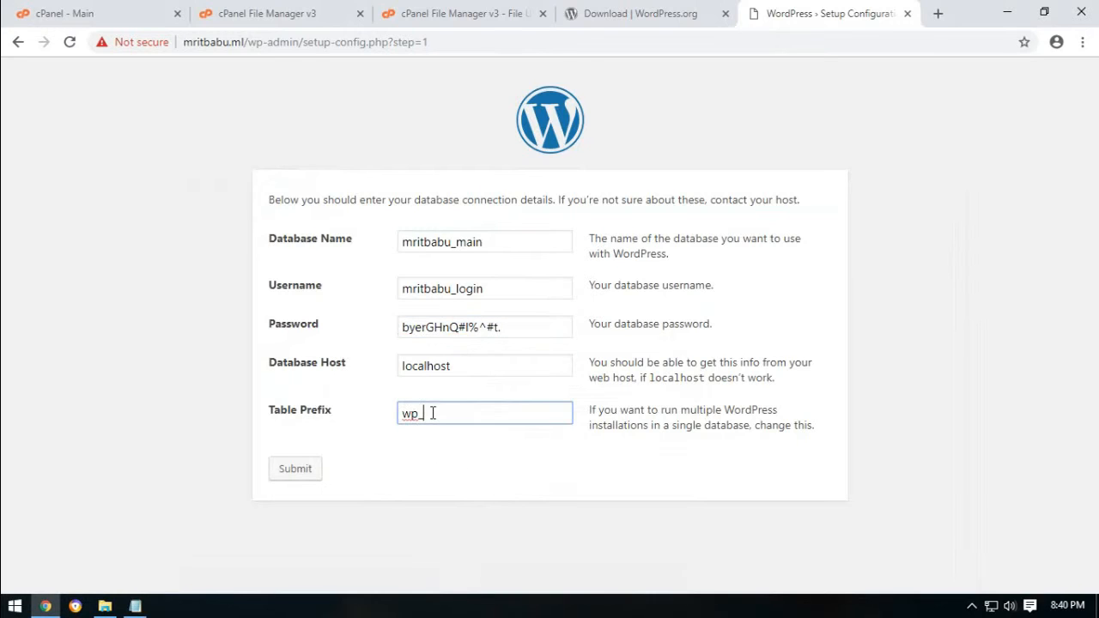
{"action": "left_click", "coordinate": [446, 463]}
{"action": "left_click", "coordinate": [295, 472]}
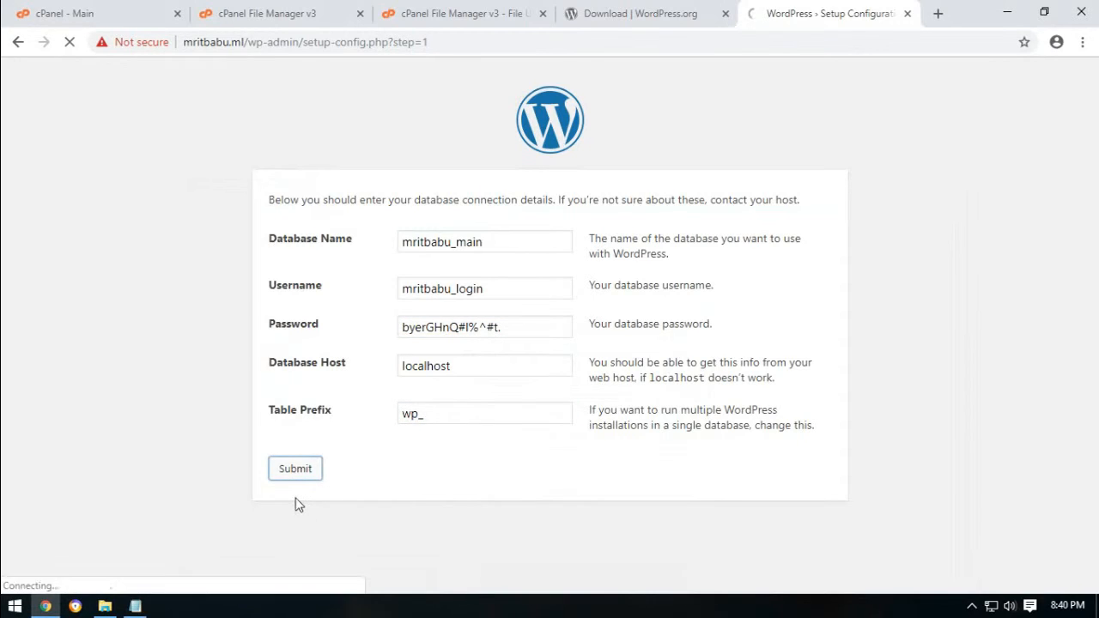
{"action": "left_click_drag", "start_coordinate": [386, 202], "coordinate": [610, 233]}
{"action": "left_click", "coordinate": [600, 334]}
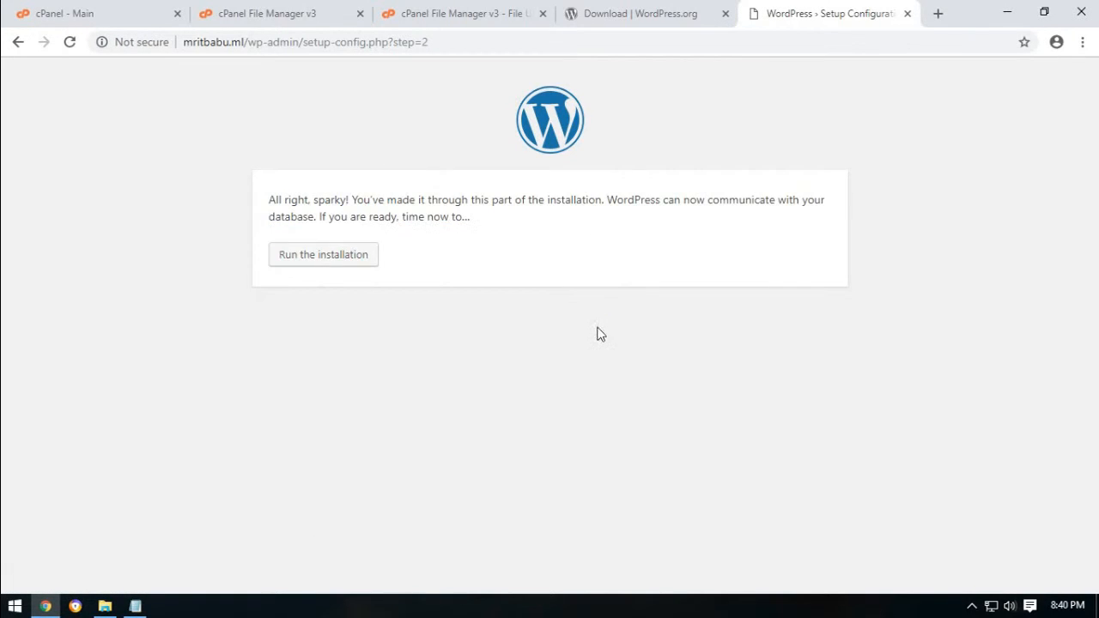
Enter site title 'MrITBabu' and the admin username on the install form.
{"action": "left_click", "coordinate": [309, 260]}
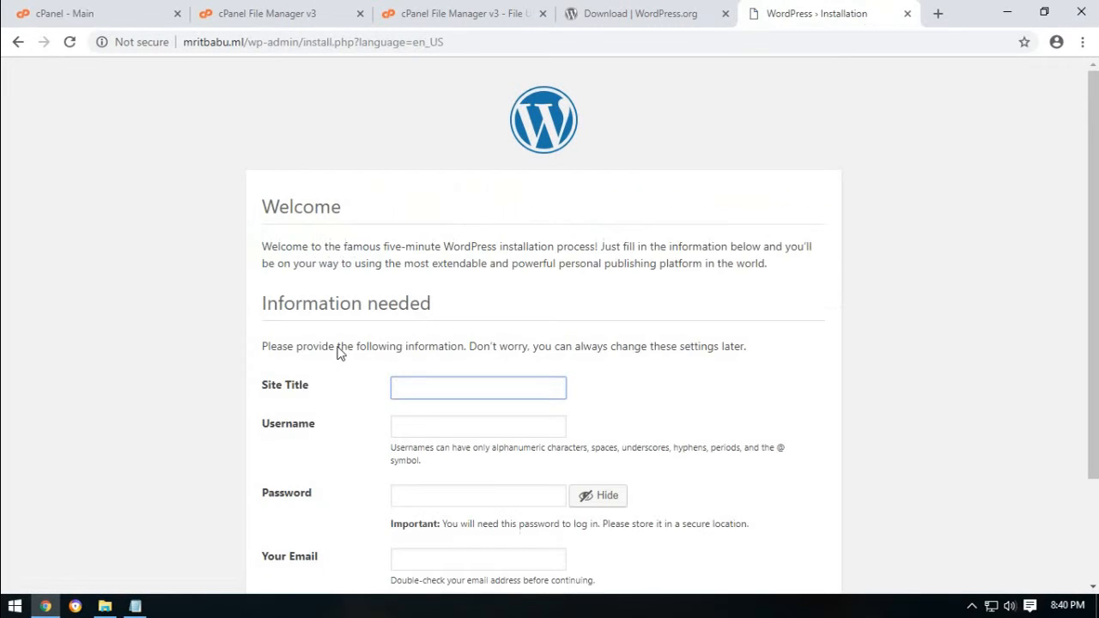
{"action": "scroll", "coordinate": [359, 296], "scroll_direction": "down", "scroll_amount": 1}
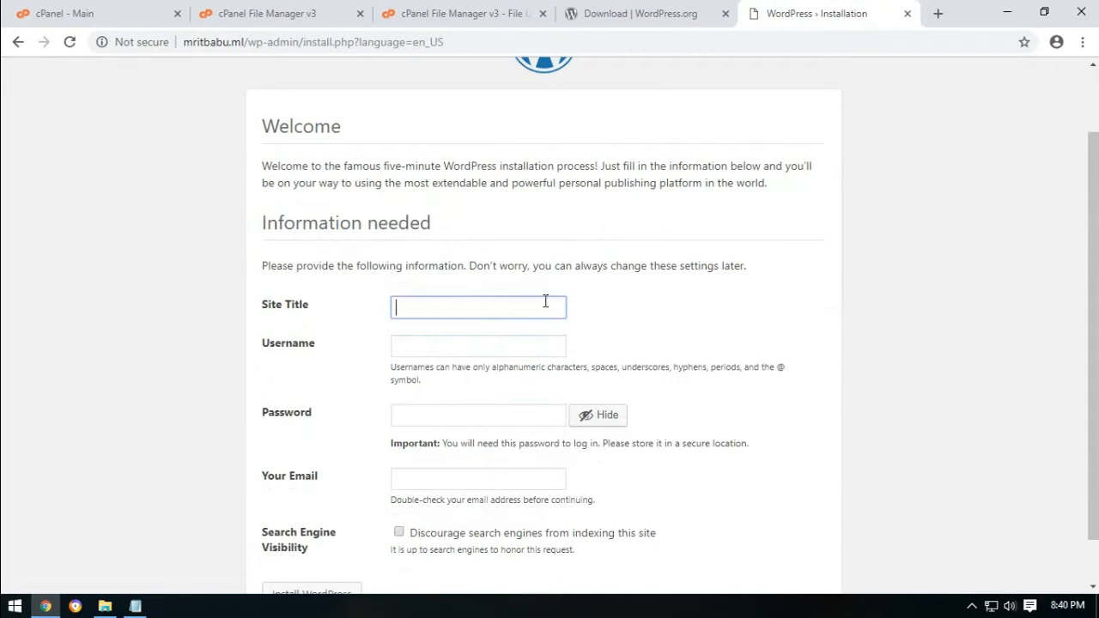
{"action": "type", "text": "MrITBabu Demo Site"}
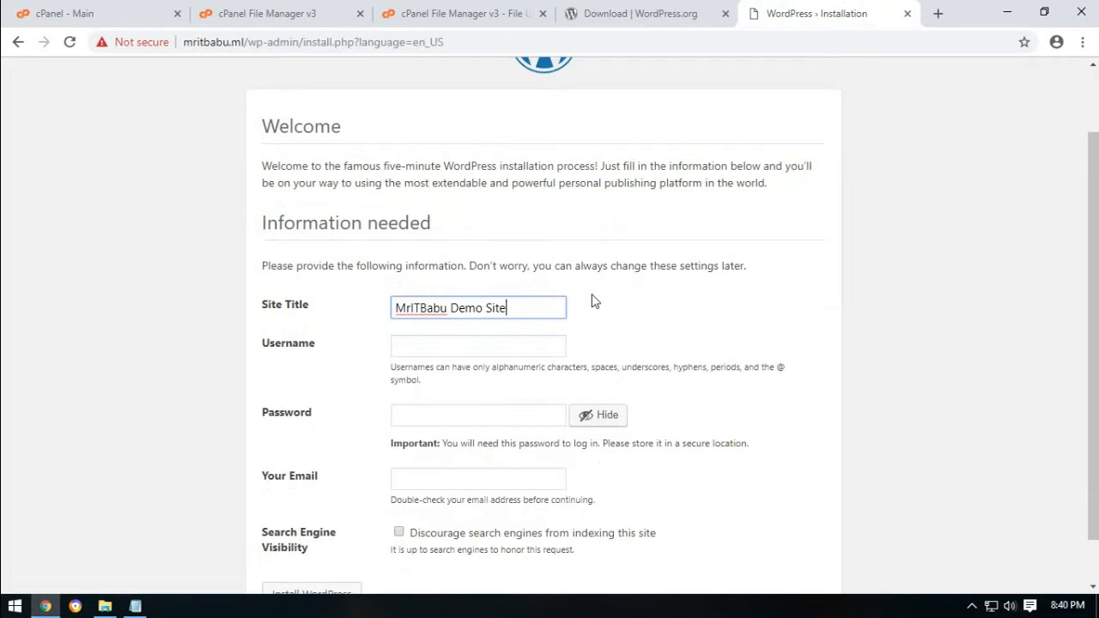
{"action": "key", "text": "Tab"}
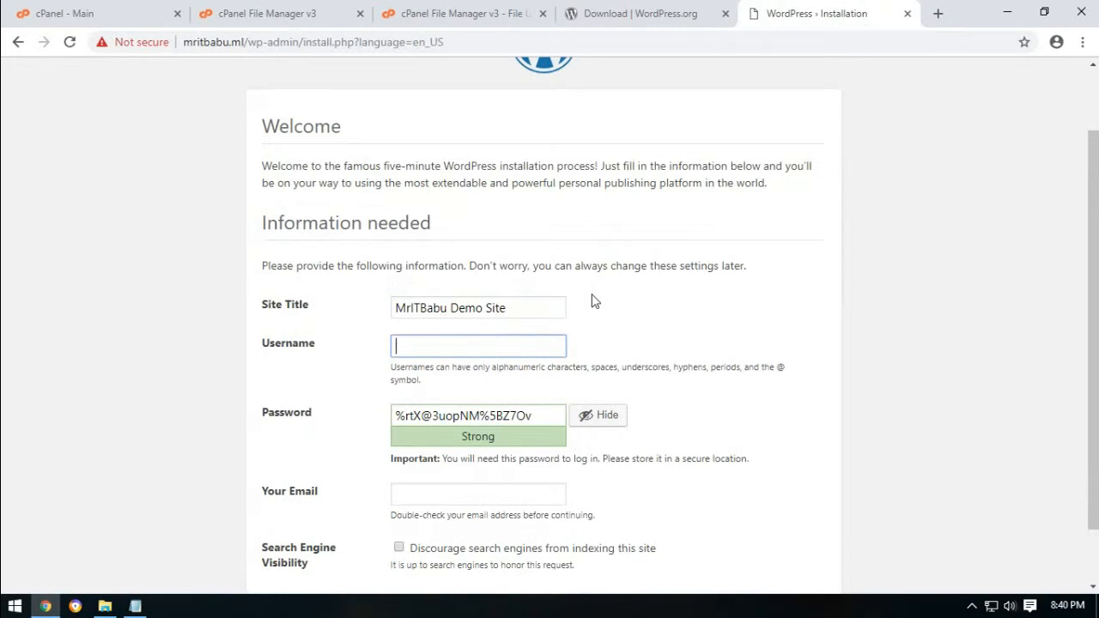
{"action": "type", "text": "MrITBabu"}
{"action": "key", "text": "ctrl+a"}
{"action": "key", "text": "BackSpace"}
{"action": "type", "text": "mr"}
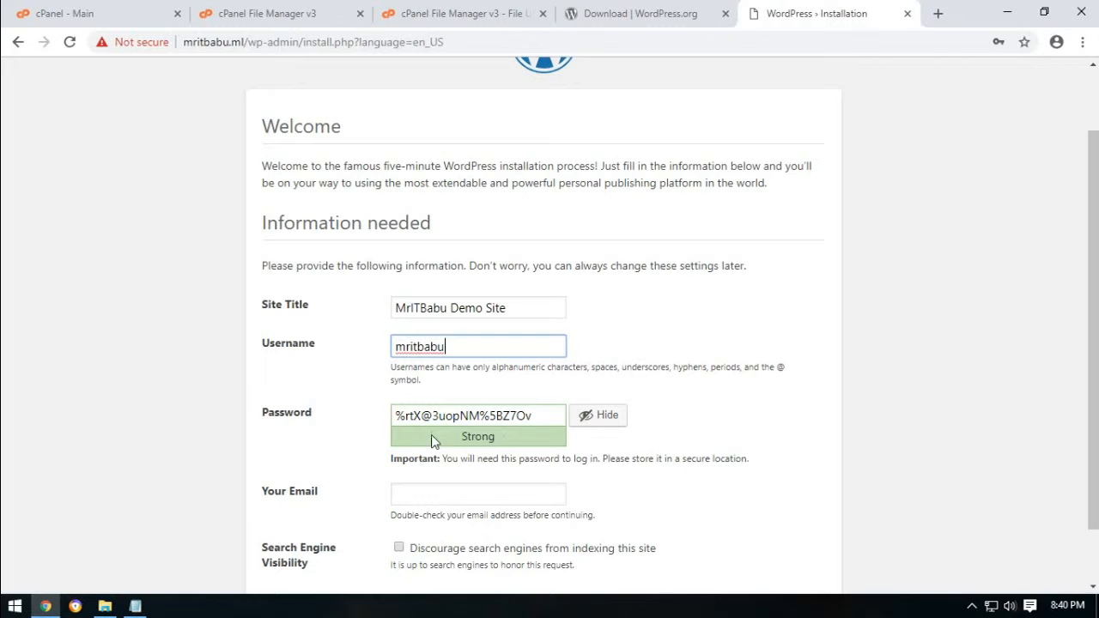
Record the admin username and generated password in the hosting notes under a 'Wordpress:' entry.
{"action": "left_click_drag", "start_coordinate": [537, 415], "coordinate": [384, 419]}
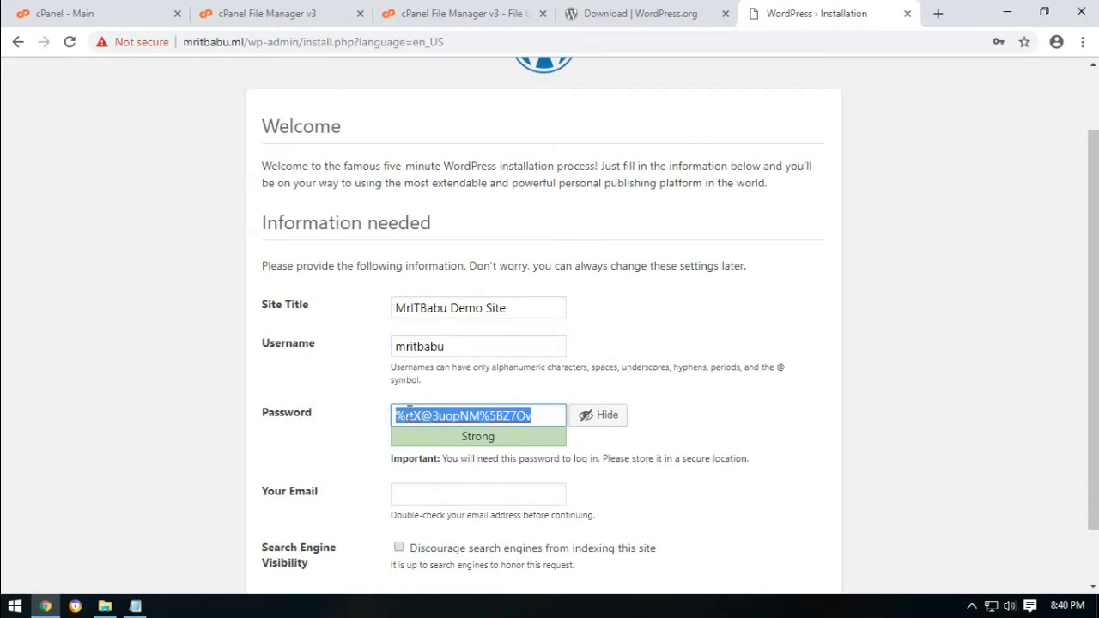
{"action": "right_click", "coordinate": [409, 415]}
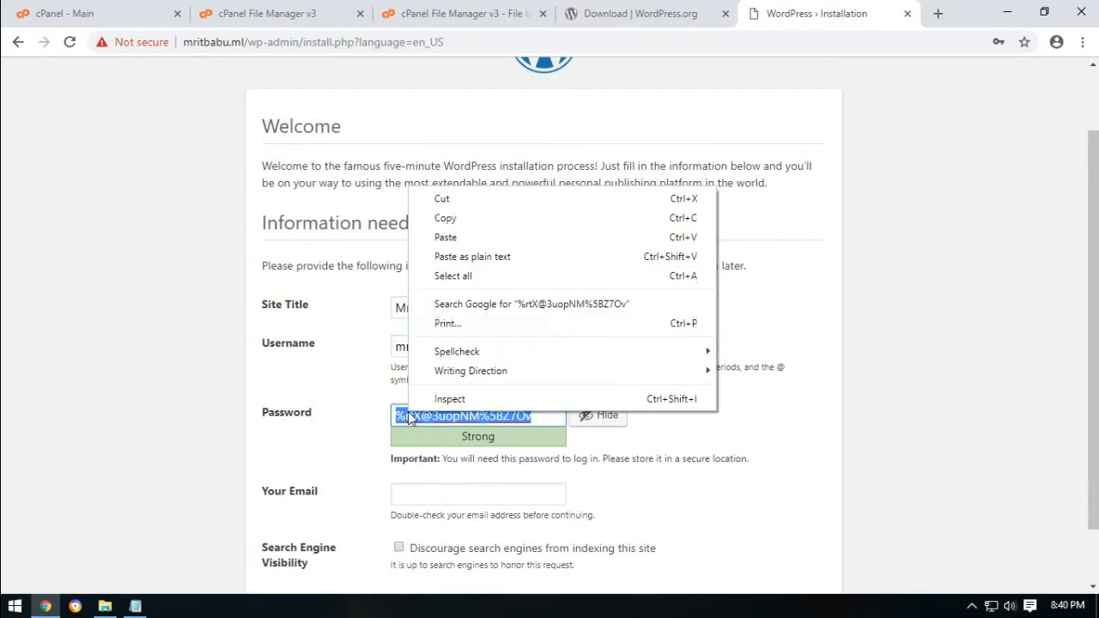
{"action": "left_click", "coordinate": [475, 228]}
{"action": "left_click", "coordinate": [135, 606]}
{"action": "left_click", "coordinate": [350, 386]}
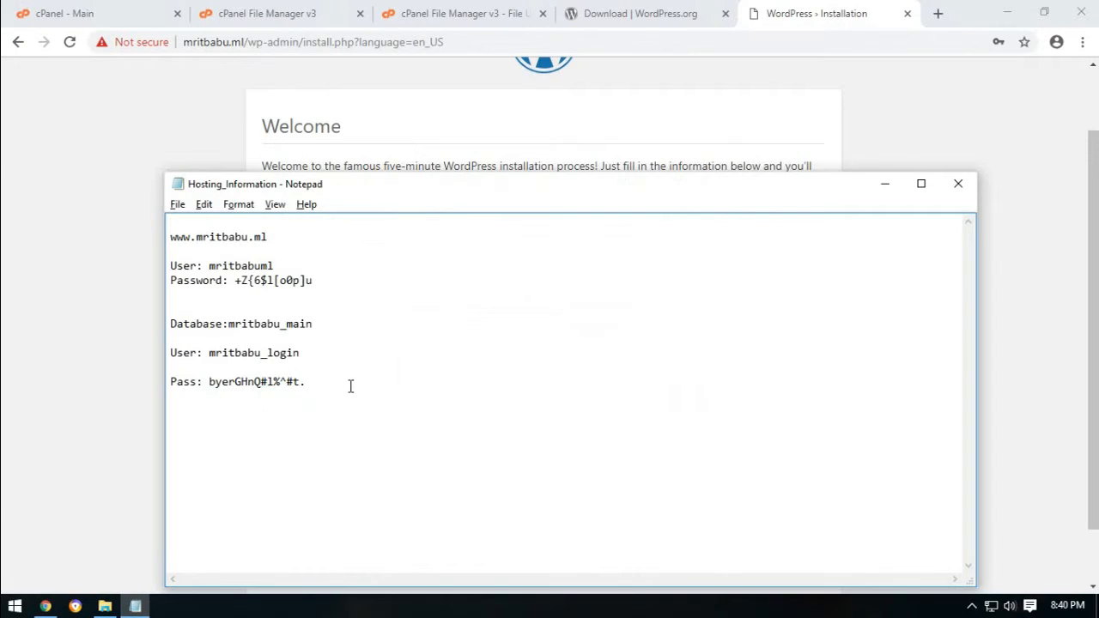
{"action": "type", "text": "Wordpress:"}
{"action": "key", "text": "Return"}
{"action": "key", "text": "Return"}
{"action": "type", "text": "User"}
{"action": "type", "text": ": mritbabu  "}
{"action": "type", "text": "Pass"}
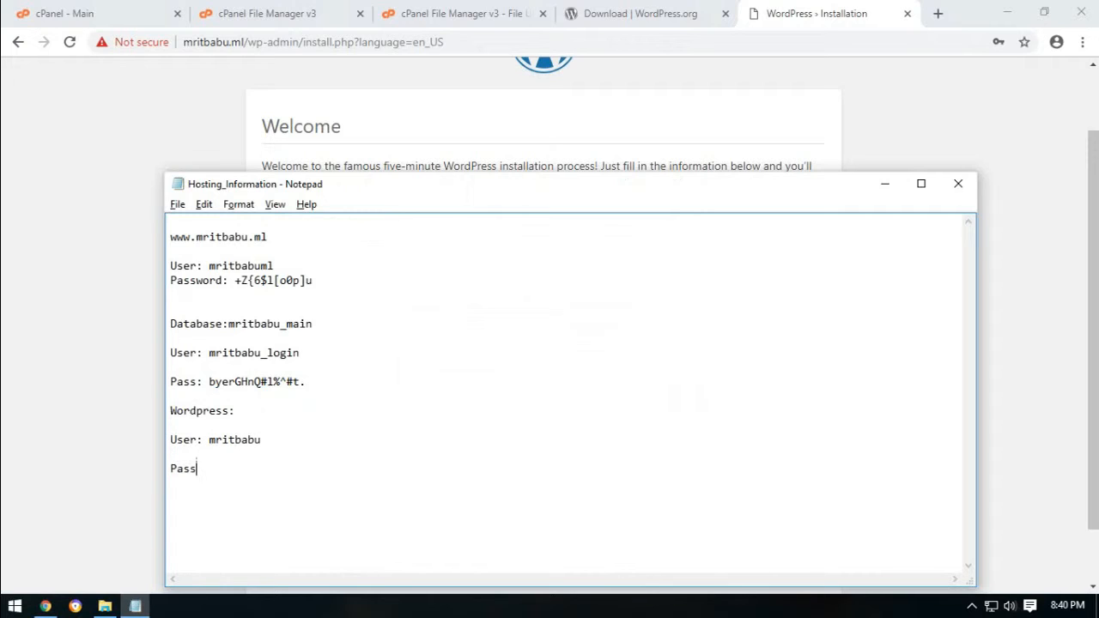
{"action": "type", "text": ":"}
{"action": "key", "text": "ctrl+v"}
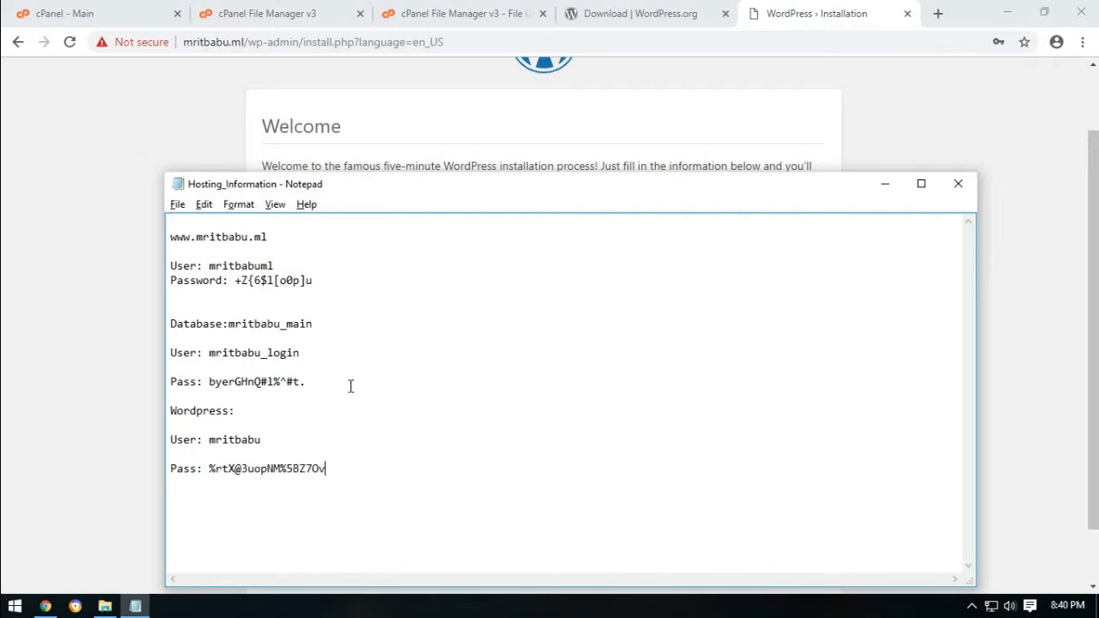
{"action": "key", "text": "alt+Tab"}
{"action": "left_click", "coordinate": [332, 400]}
Enter the admin e-mail, discourage search engine indexing, and install WordPress.
{"action": "scroll", "coordinate": [193, 401], "scroll_direction": "down", "scroll_amount": 1}
{"action": "left_click", "coordinate": [493, 426]}
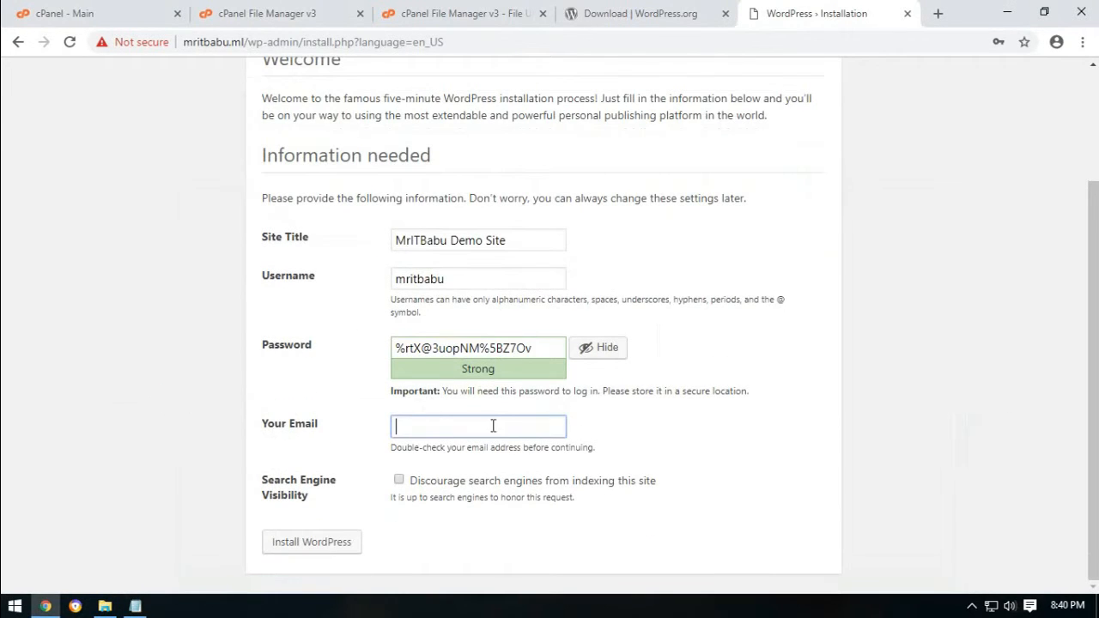
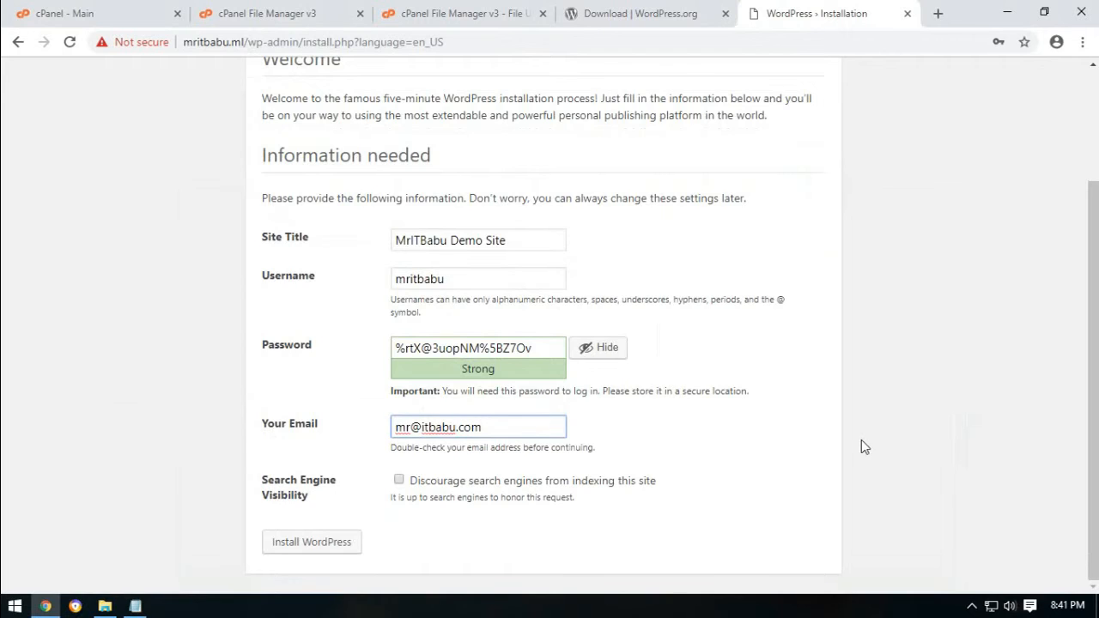
{"action": "left_click", "coordinate": [400, 481]}
{"action": "left_click", "coordinate": [344, 541]}
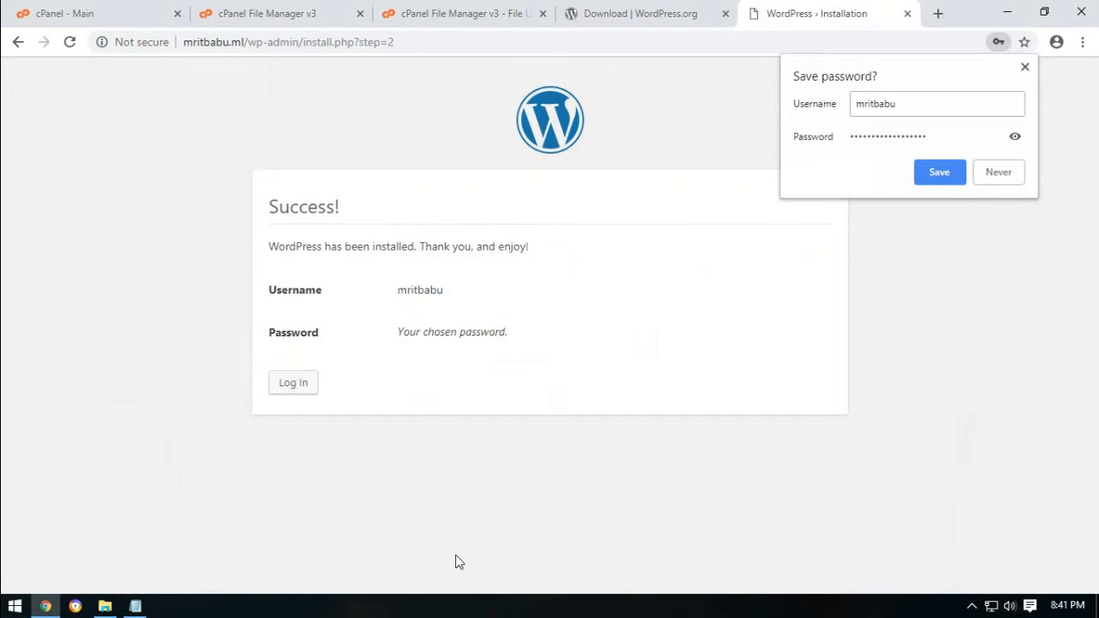
Dismiss the save-password offer, go to the login page and enter the admin username.
{"action": "left_click", "coordinate": [456, 560]}
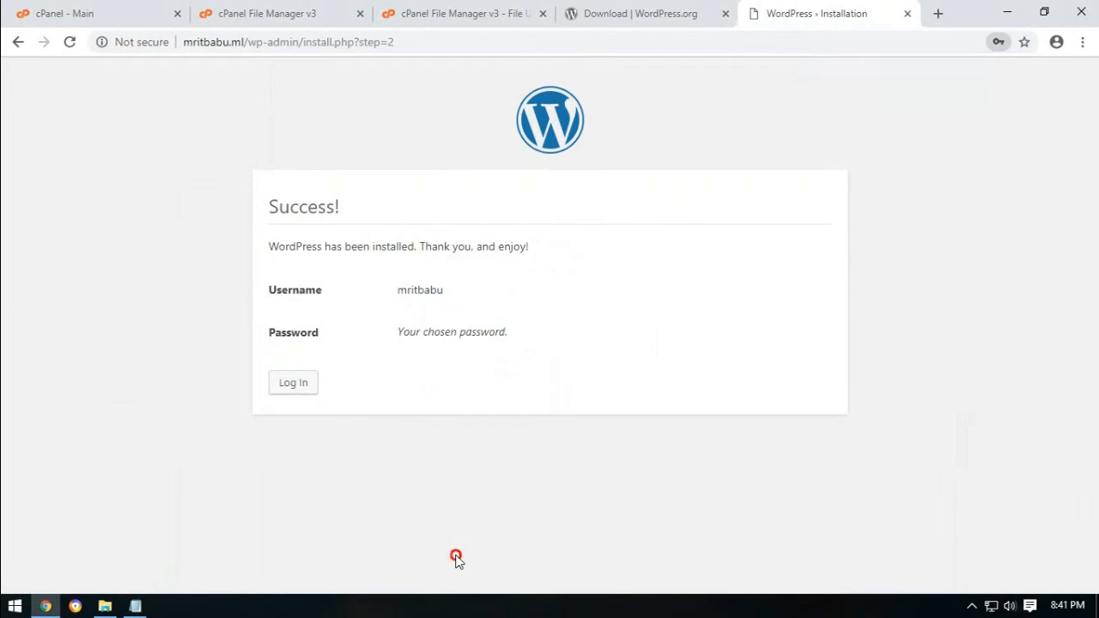
{"action": "left_click", "coordinate": [314, 386]}
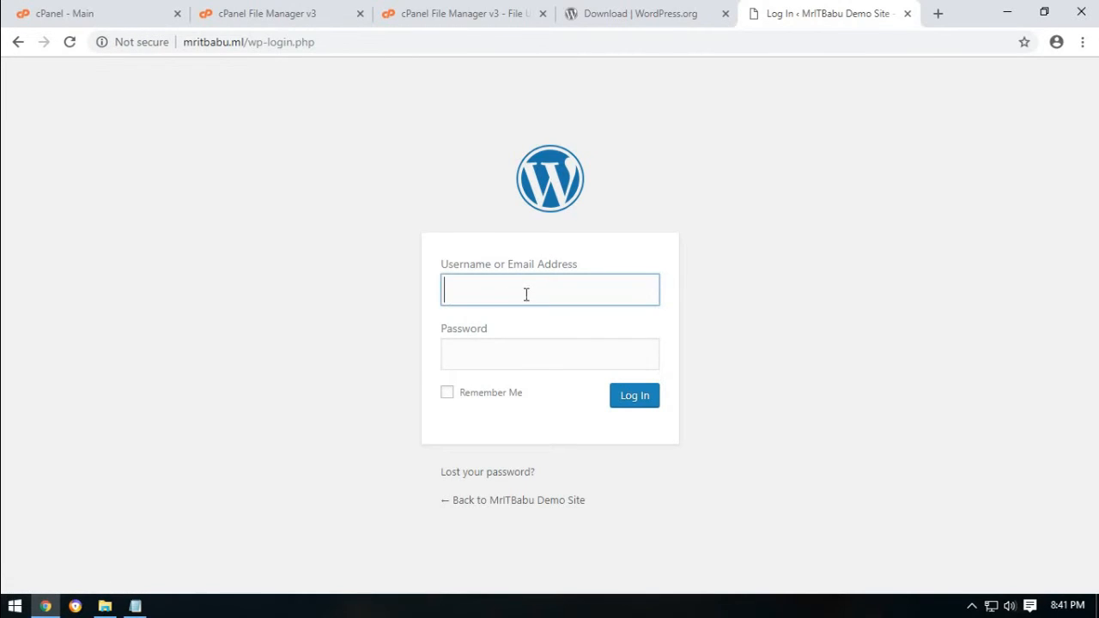
{"action": "type", "text": "mritbabu"}
Copy the WordPress admin password from the hosting notes.
{"action": "left_click", "coordinate": [135, 605]}
{"action": "left_click", "coordinate": [206, 469]}
{"action": "mouse_move", "coordinate": [206, 469]}
{"action": "left_mouse_down"}
{"action": "mouse_move", "coordinate": [356, 470]}
{"action": "mouse_move", "coordinate": [211, 469]}
{"action": "left_mouse_up"}
{"action": "double_click", "coordinate": [349, 471]}
{"action": "double_click", "coordinate": [348, 470]}
{"action": "left_click", "coordinate": [322, 468]}
{"action": "right_click", "coordinate": [228, 469]}
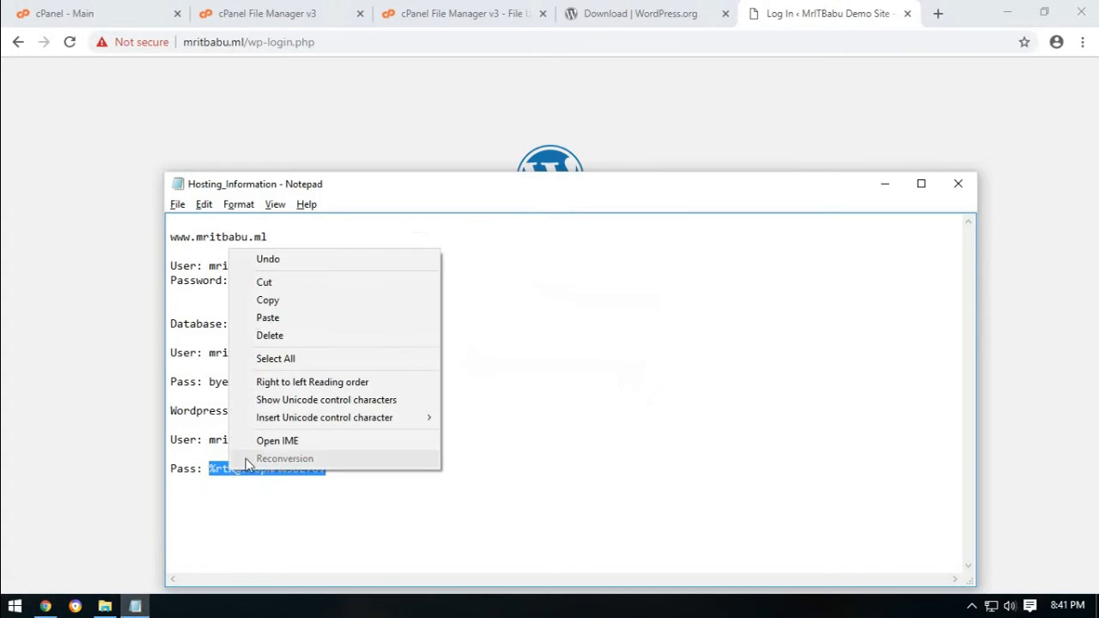
{"action": "left_click", "coordinate": [267, 299]}
Paste the password and log in to the WordPress dashboard.
{"action": "left_click", "coordinate": [382, 148]}
{"action": "right_click", "coordinate": [483, 347]}
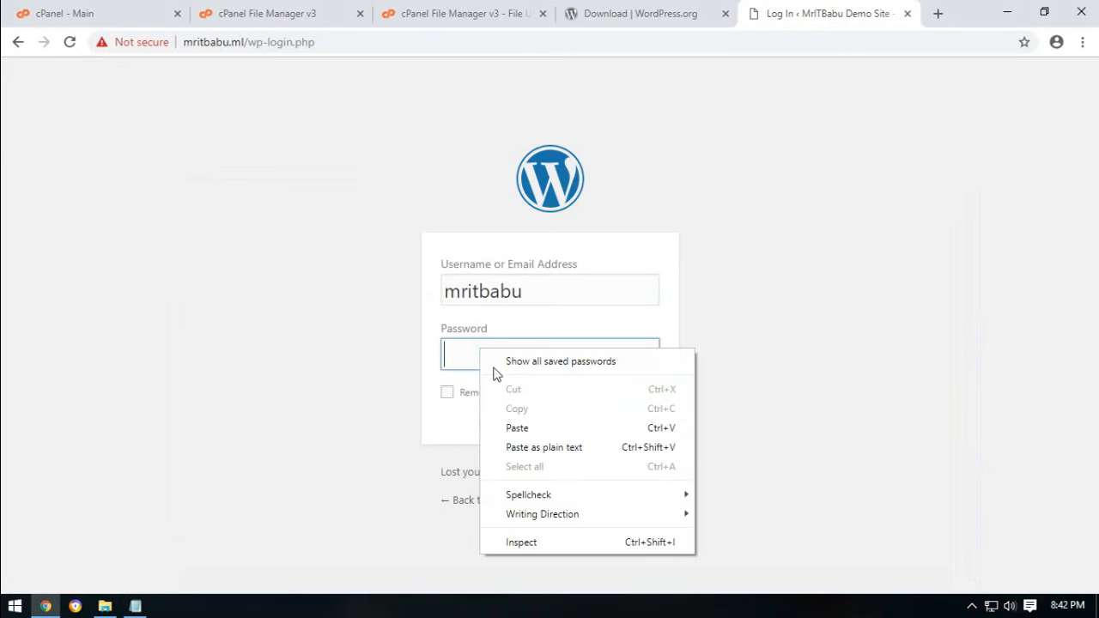
{"action": "left_click", "coordinate": [517, 427]}
{"action": "left_click", "coordinate": [642, 402]}
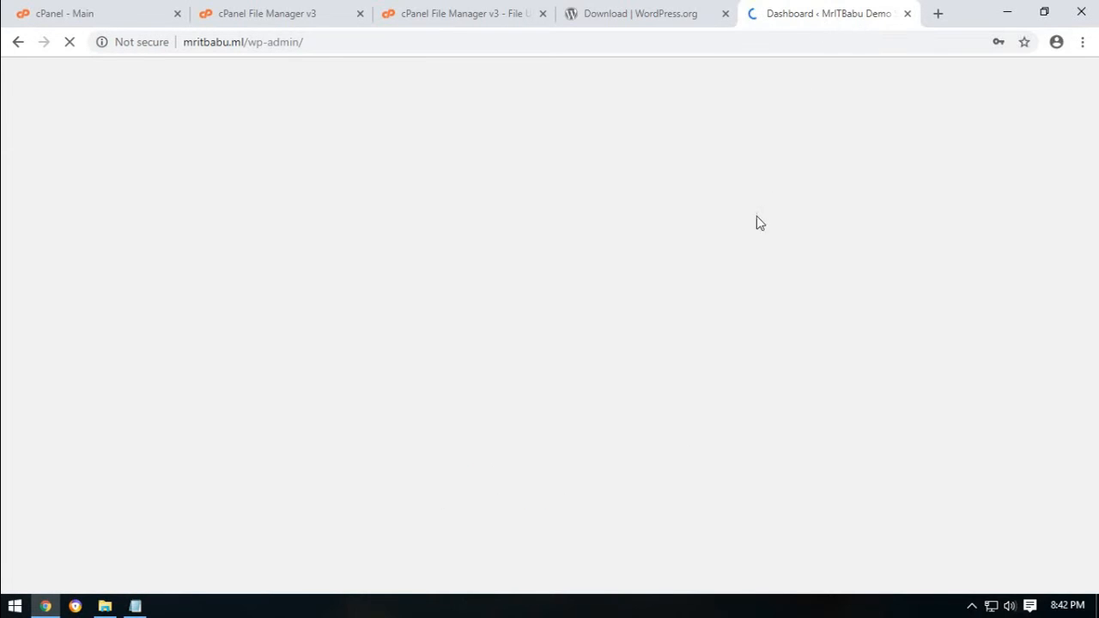
{"action": "left_click", "coordinate": [937, 13]}
Load the live mritbabu.ml site in the new tab.
{"action": "type", "text": "mritbab"}
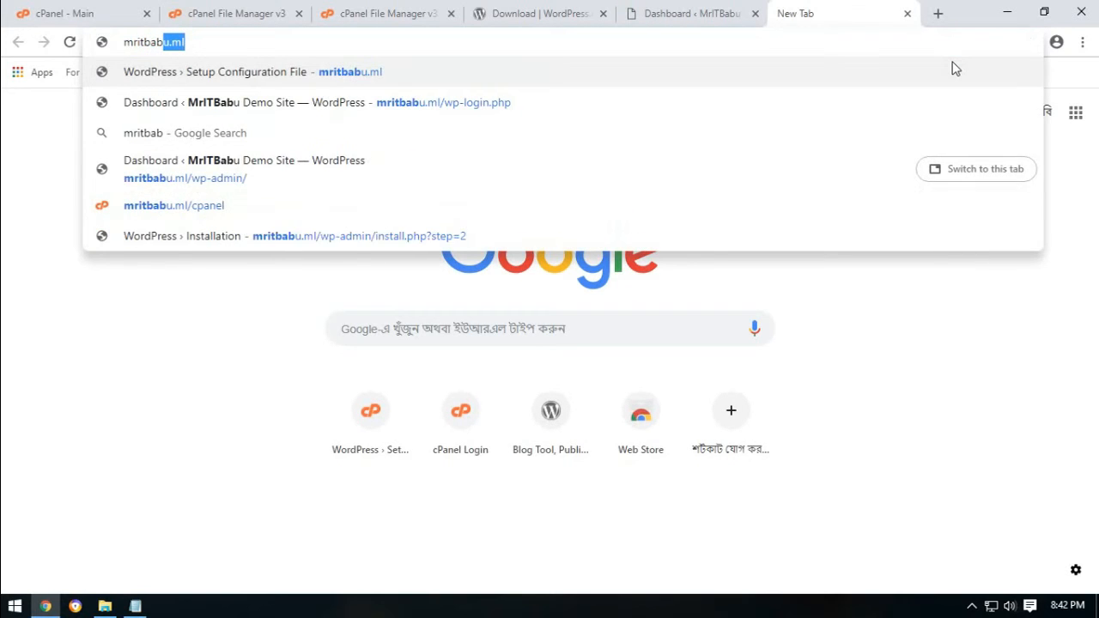
{"action": "key", "text": "Return"}
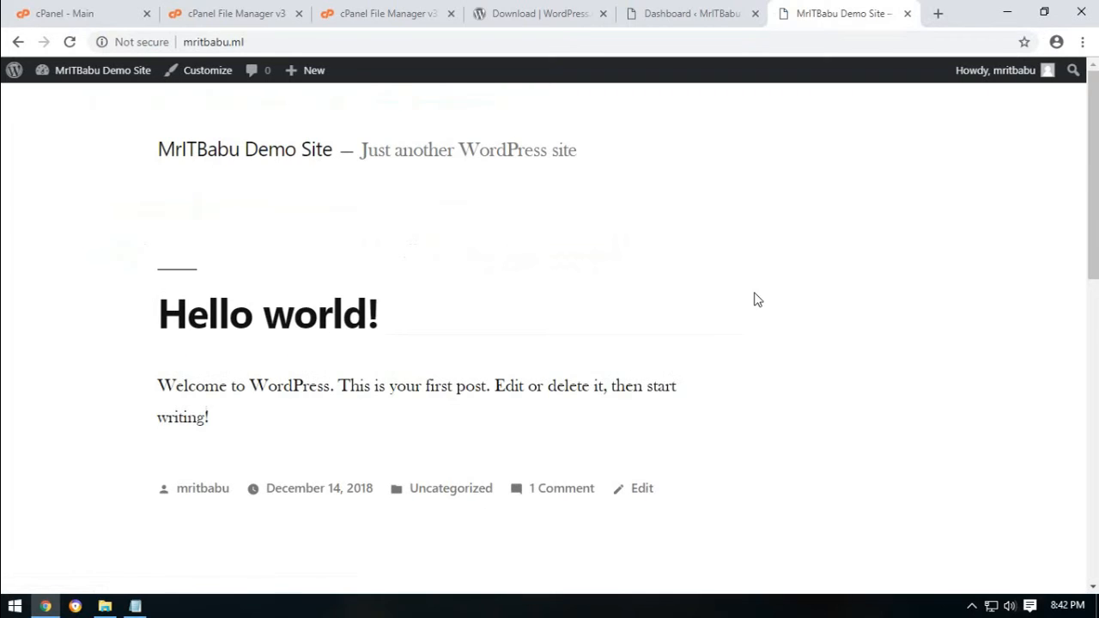
{"action": "mouse_move", "coordinate": [1088, 123]}
{"action": "left_mouse_down"}
{"action": "mouse_move", "coordinate": [1087, 435]}
{"action": "mouse_move", "coordinate": [1077, 255]}
{"action": "mouse_move", "coordinate": [1087, 129]}
{"action": "left_mouse_up"}
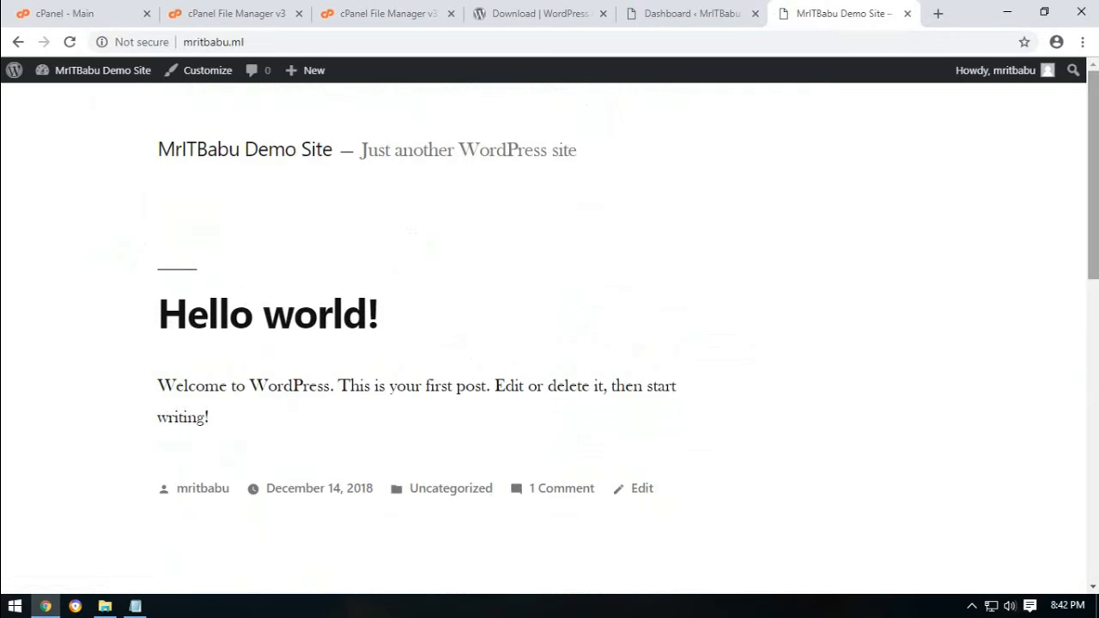
Save the admin login in the browser and go to Appearance > Themes.
{"action": "left_click", "coordinate": [700, 14]}
{"action": "left_click", "coordinate": [944, 178]}
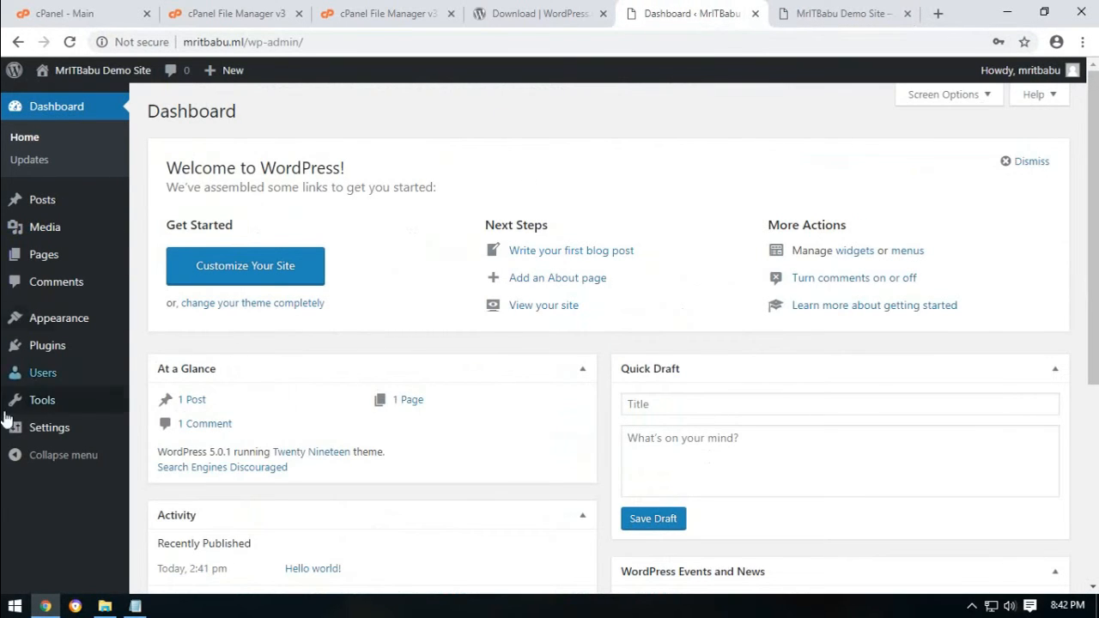
{"action": "mouse_move", "coordinate": [54, 324]}
{"action": "left_click", "coordinate": [157, 321]}
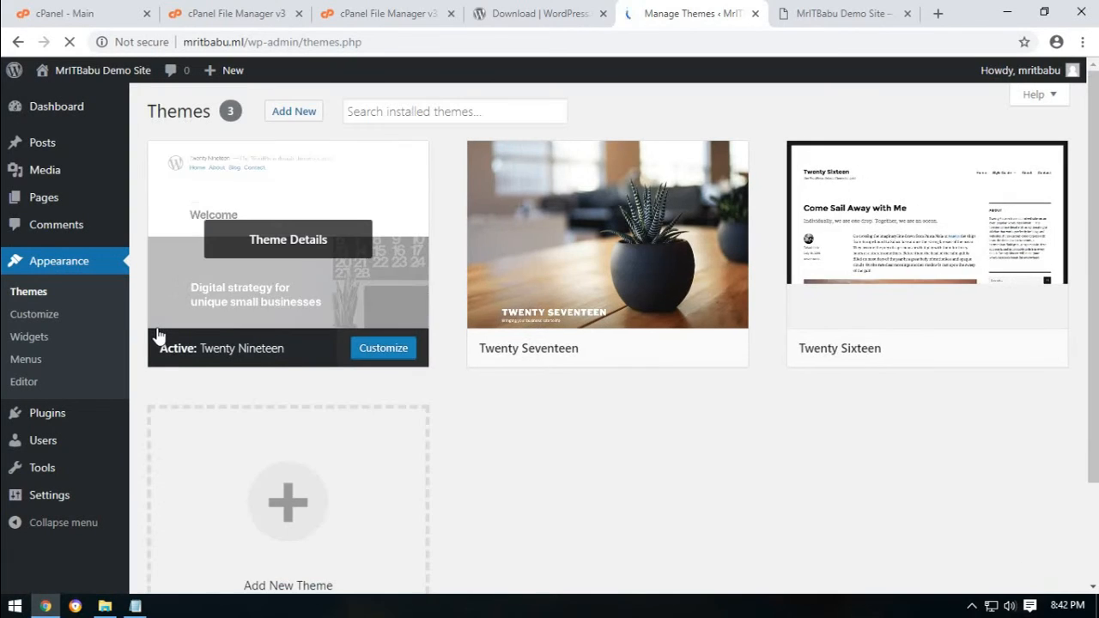
Activate Twenty Sixteen, briefly switch to Twenty Seventeen, then reactivate Twenty Sixteen.
{"action": "scroll", "coordinate": [437, 480], "scroll_direction": "down", "scroll_amount": 1}
{"action": "scroll", "coordinate": [437, 479], "scroll_direction": "down", "scroll_amount": 2}
{"action": "scroll", "coordinate": [437, 479], "scroll_direction": "up", "scroll_amount": 3}
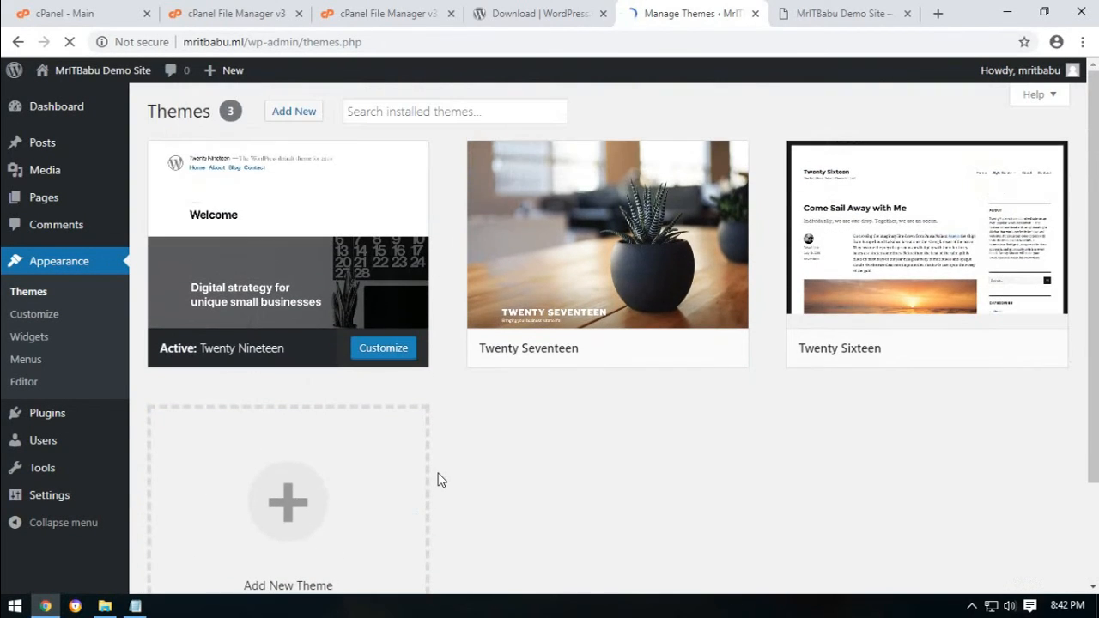
{"action": "scroll", "coordinate": [554, 498], "scroll_direction": "down", "scroll_amount": 2}
{"action": "scroll", "coordinate": [551, 502], "scroll_direction": "up", "scroll_amount": 2}
{"action": "mouse_move", "coordinate": [859, 297]}
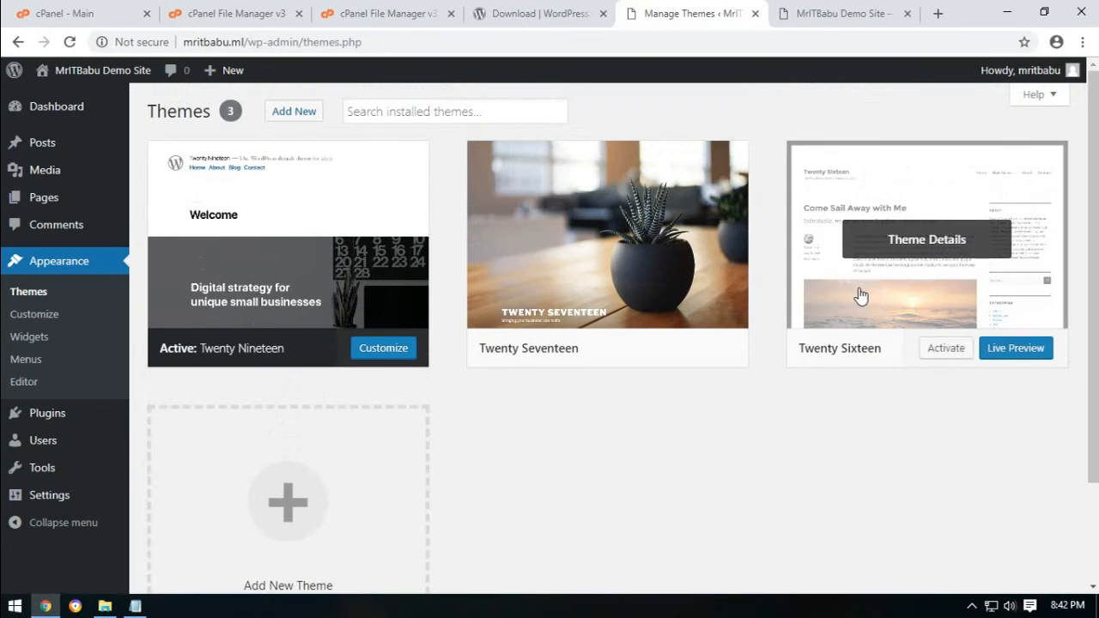
{"action": "left_click", "coordinate": [947, 351]}
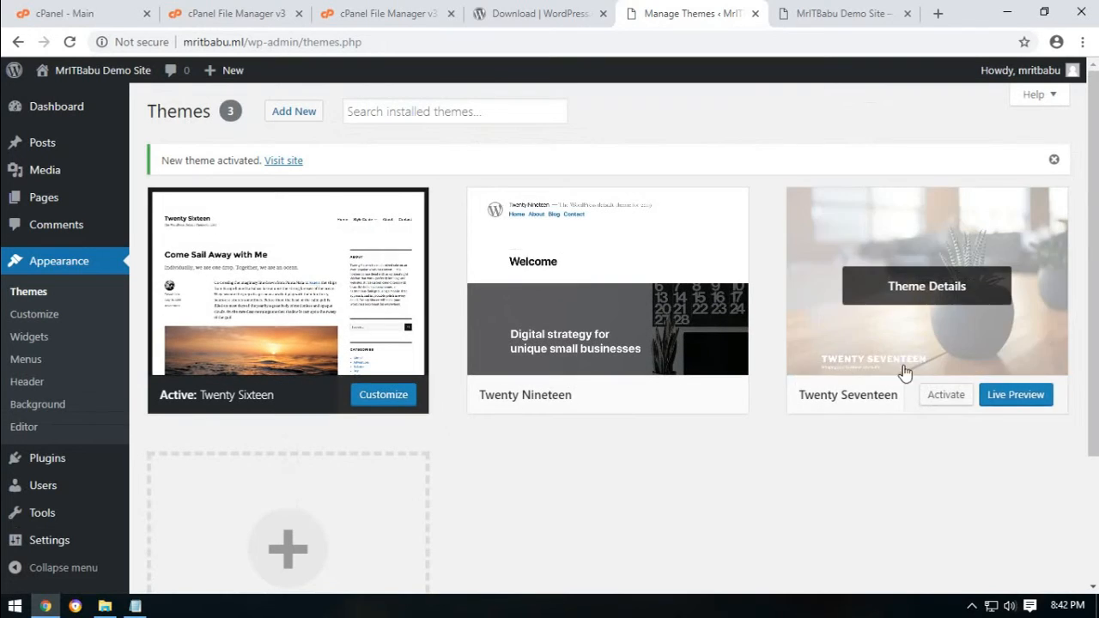
{"action": "mouse_move", "coordinate": [942, 392]}
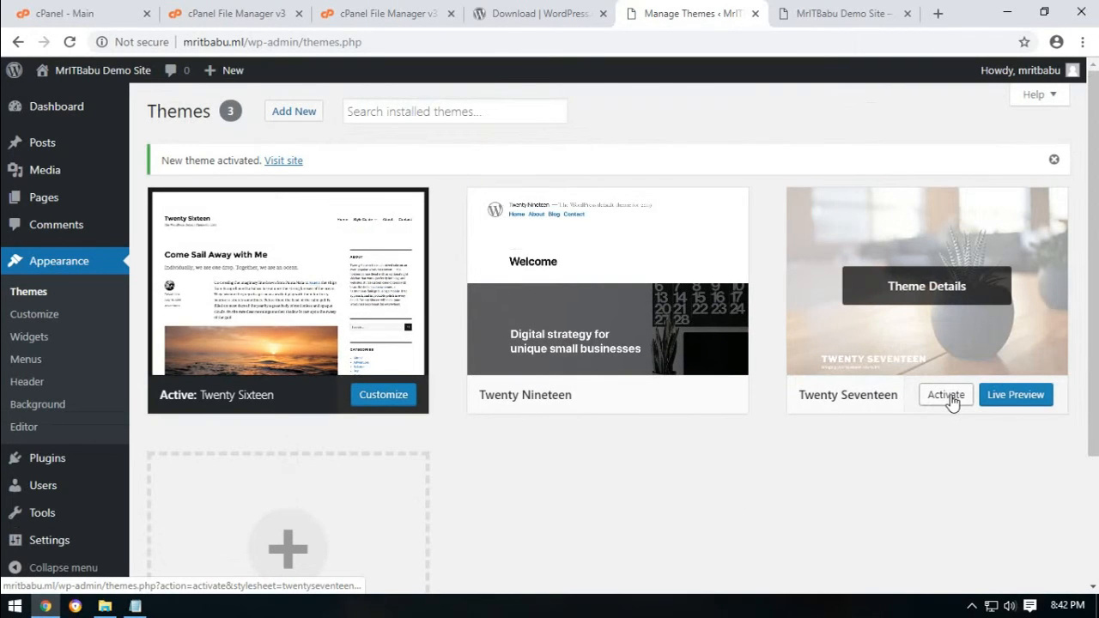
{"action": "left_click", "coordinate": [949, 398]}
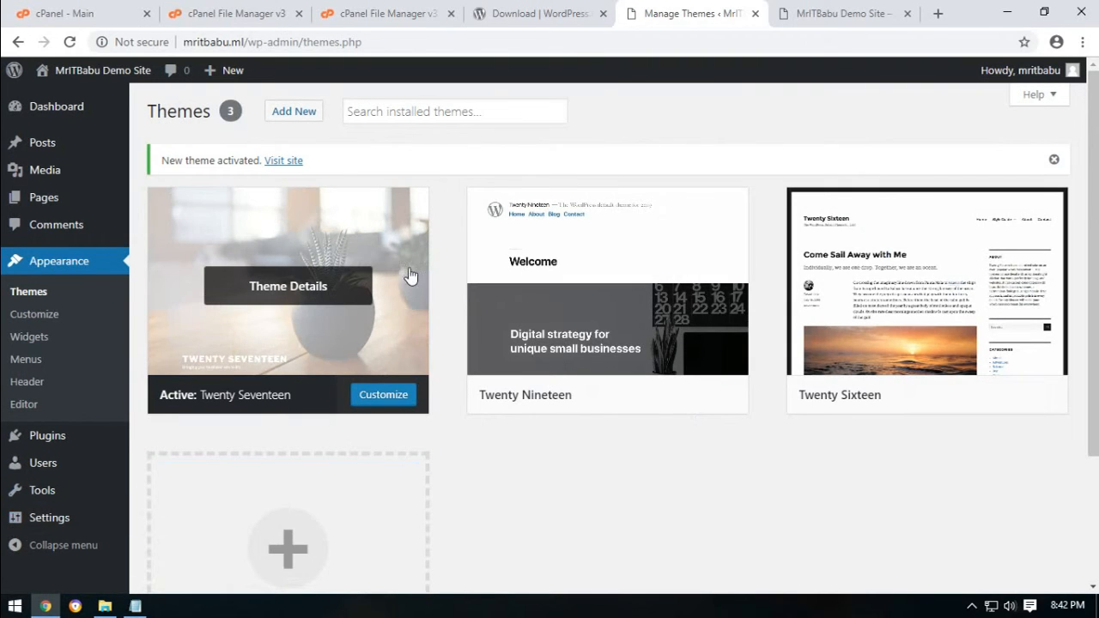
{"action": "left_click", "coordinate": [949, 397]}
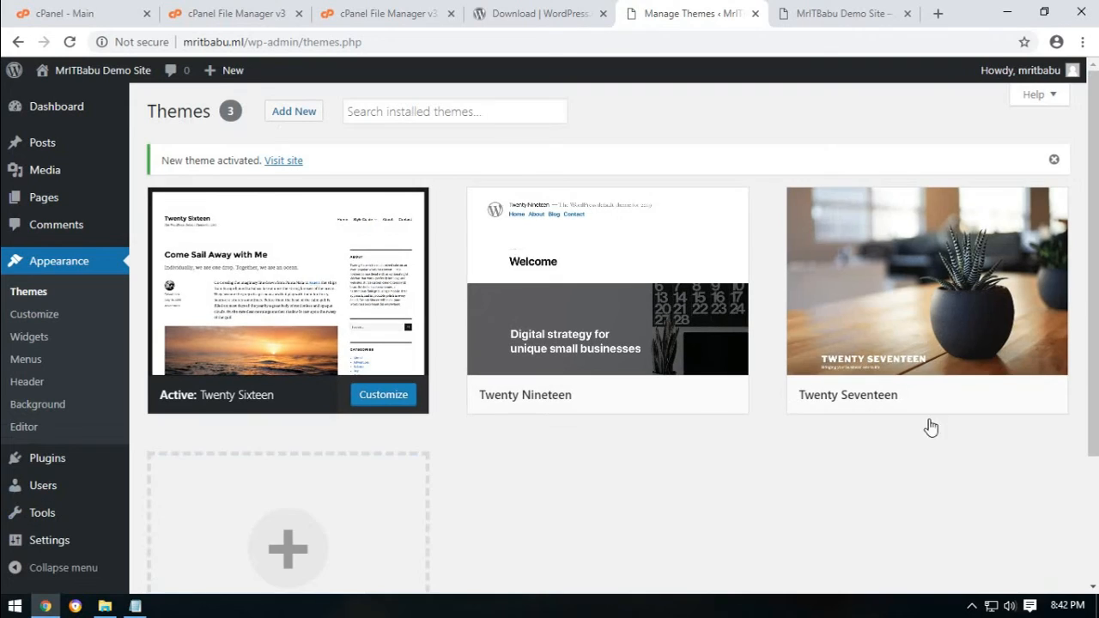
Reload the live site tab to view it in Twenty Sixteen.
{"action": "left_click", "coordinate": [790, 11]}
{"action": "left_click", "coordinate": [71, 42]}
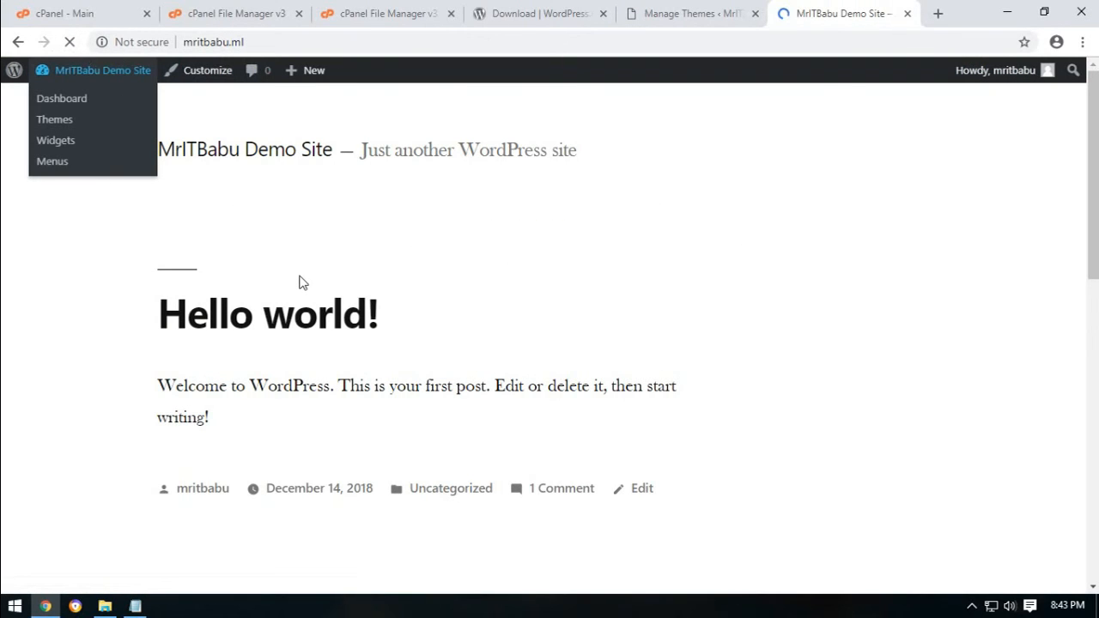
{"action": "scroll", "coordinate": [414, 351], "scroll_direction": "down", "scroll_amount": 3}
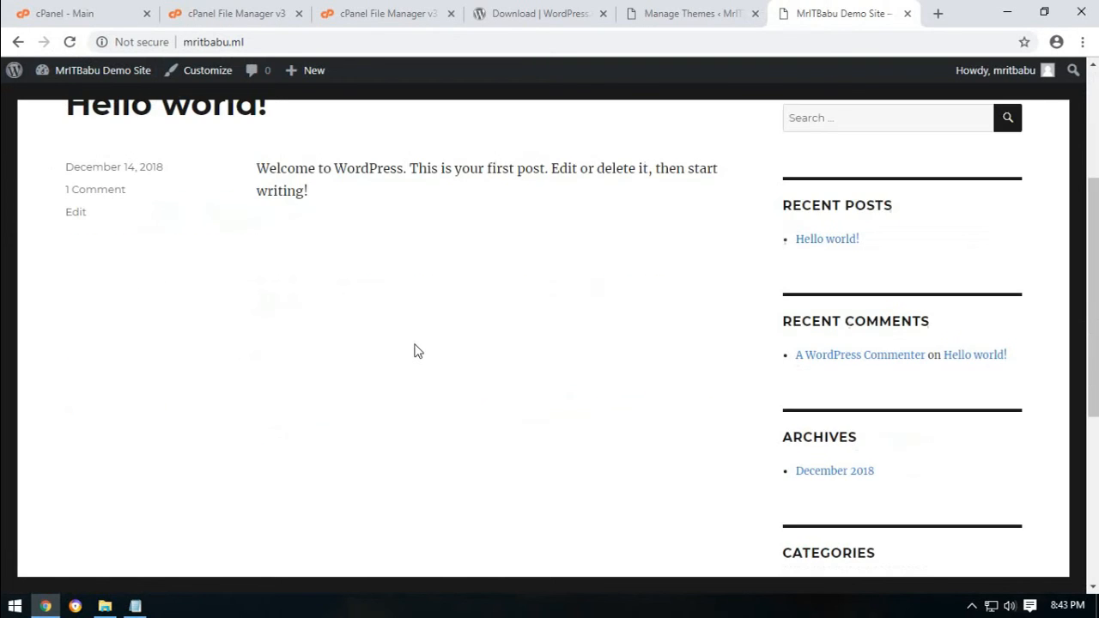
{"action": "scroll", "coordinate": [417, 352], "scroll_direction": "up", "scroll_amount": 3}
Activate Twenty Seventeen and reload the live site to show its large header image.
{"action": "left_click", "coordinate": [682, 13]}
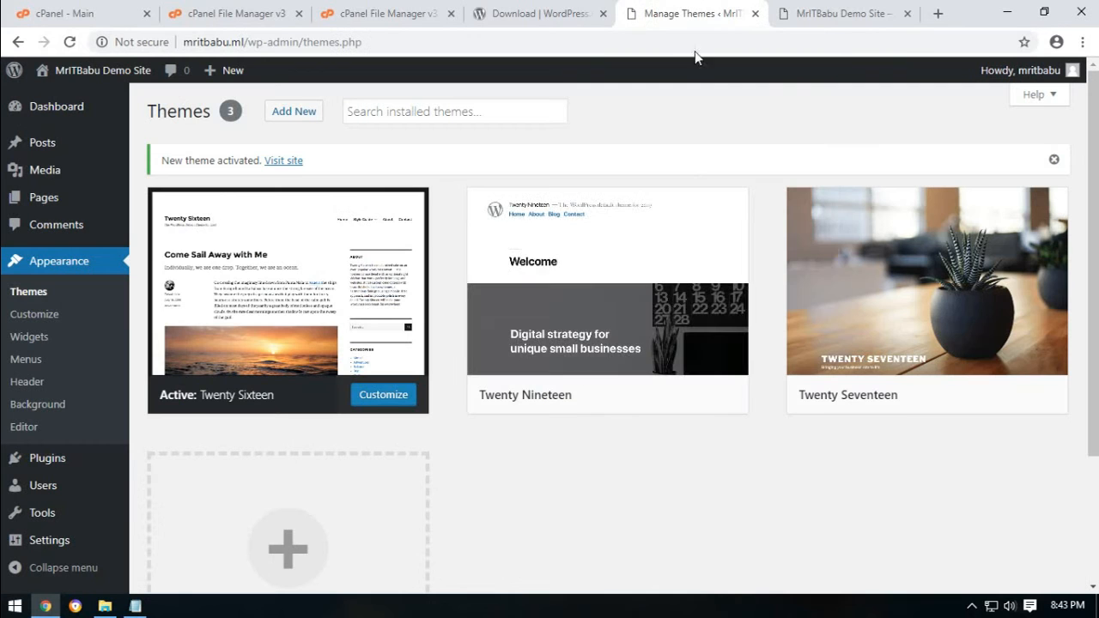
{"action": "left_click", "coordinate": [938, 394]}
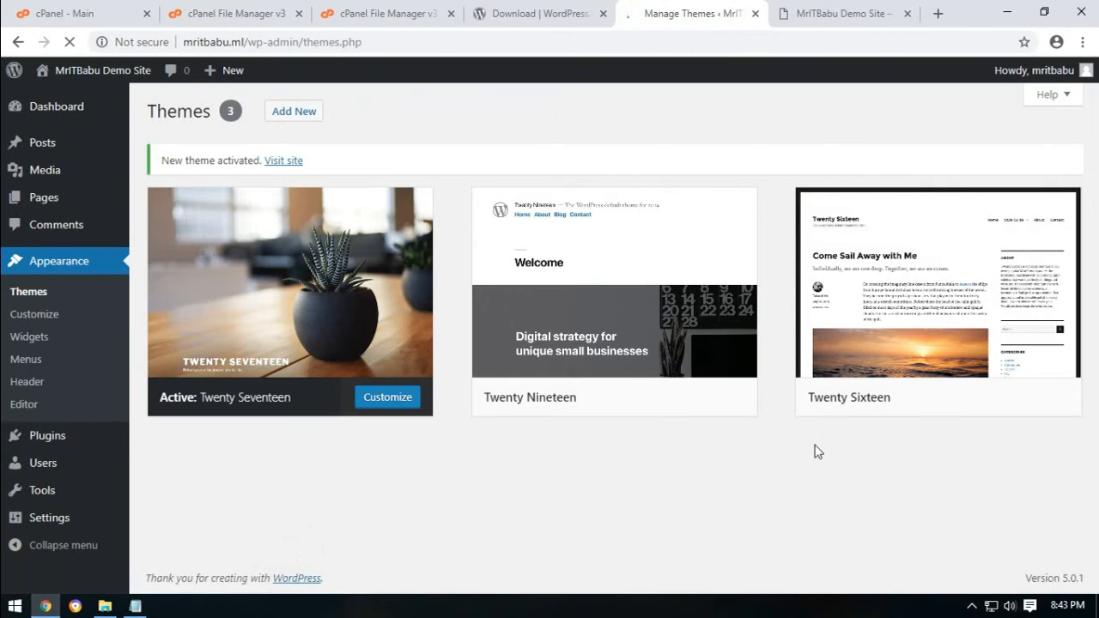
{"action": "left_click", "coordinate": [811, 16]}
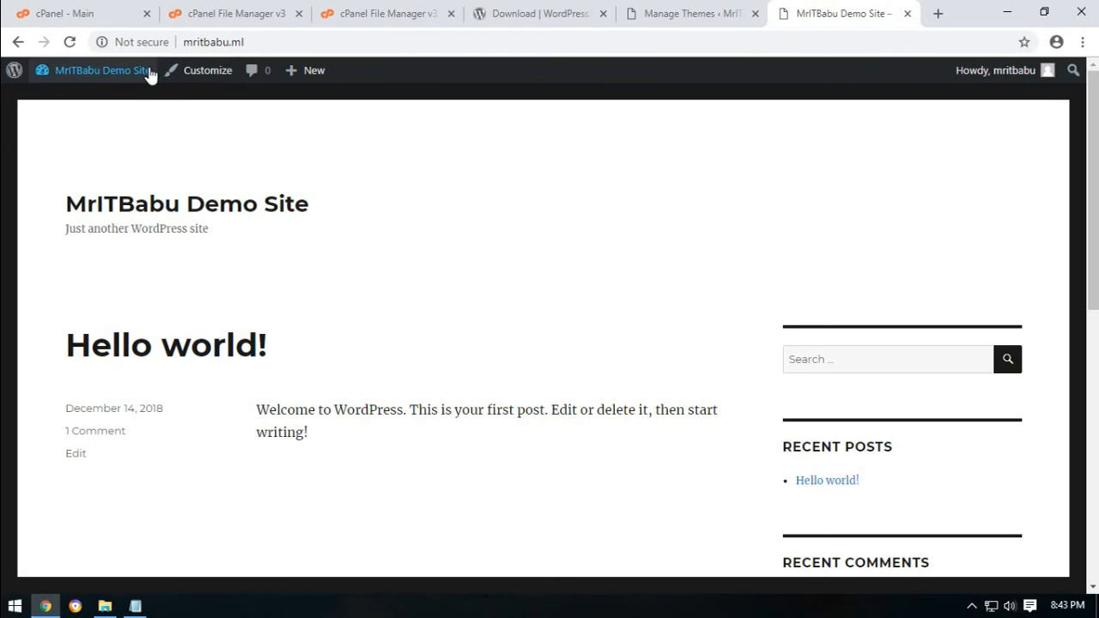
{"action": "left_click", "coordinate": [74, 42]}
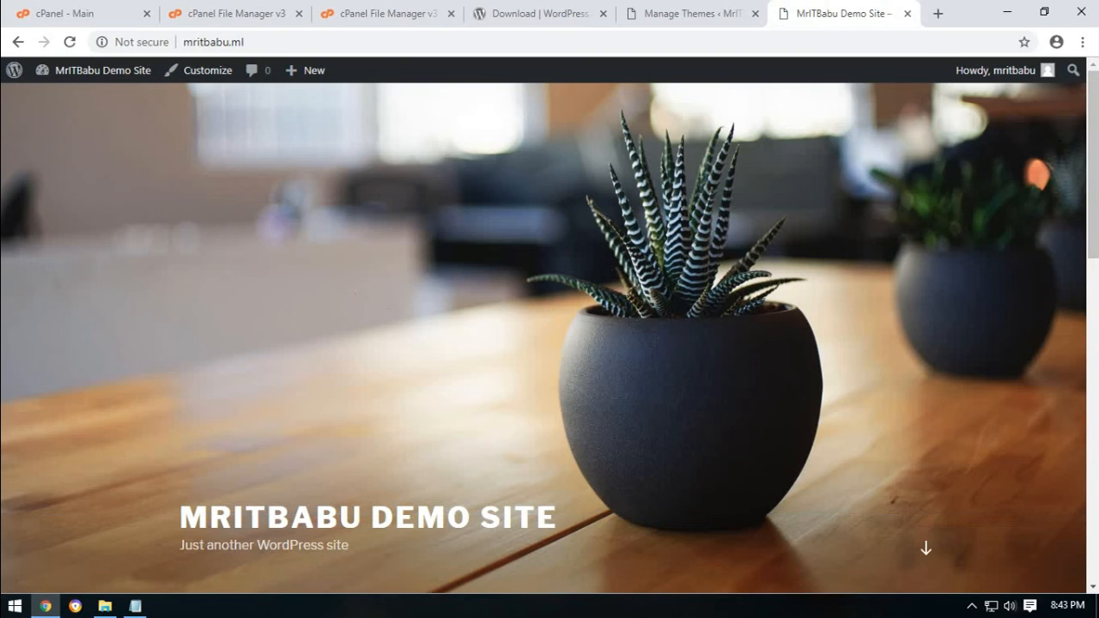
{"action": "left_click_drag", "start_coordinate": [1094, 188], "coordinate": [1090, 120]}
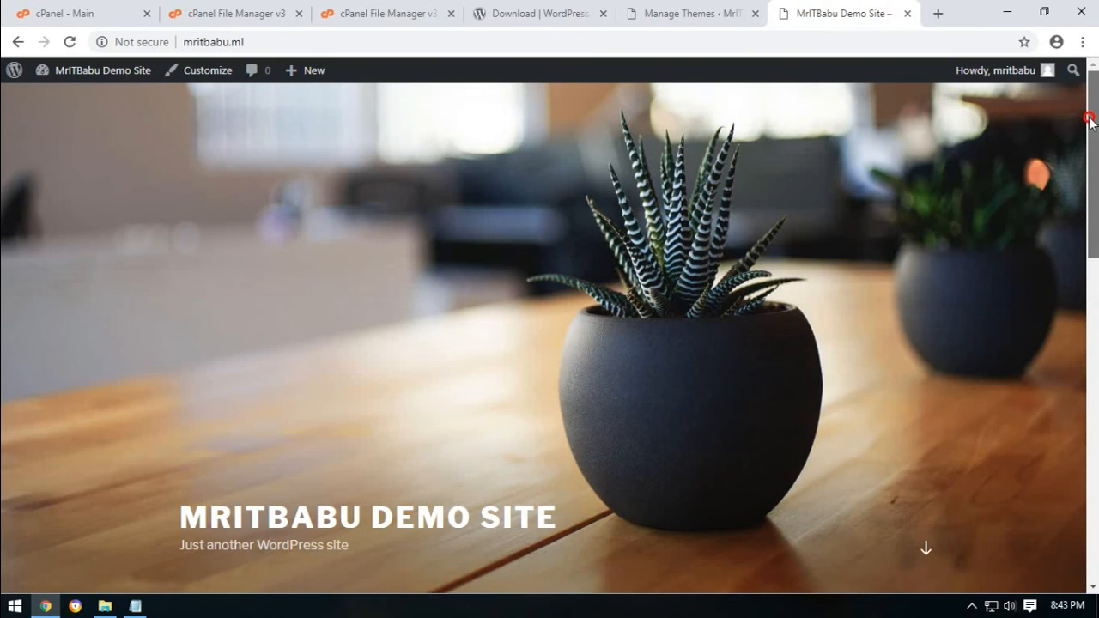